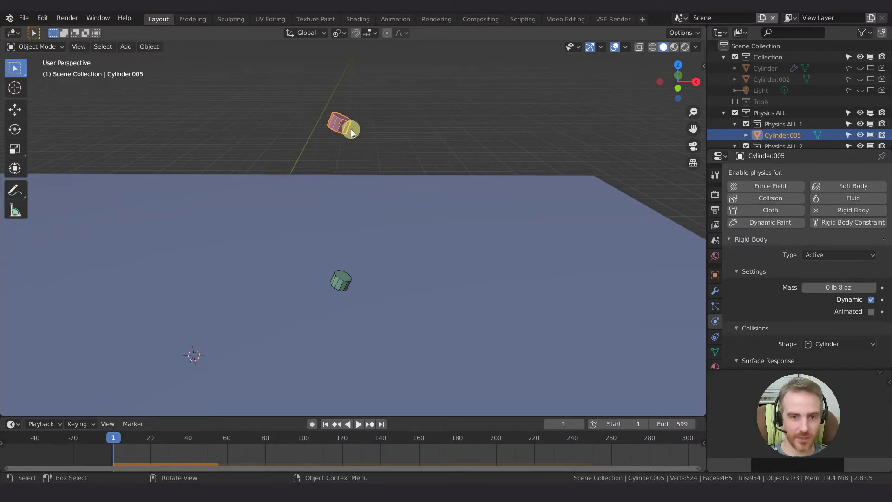
Step: Delete the pink cylinder floating above the far end of the floor
click(351, 129)
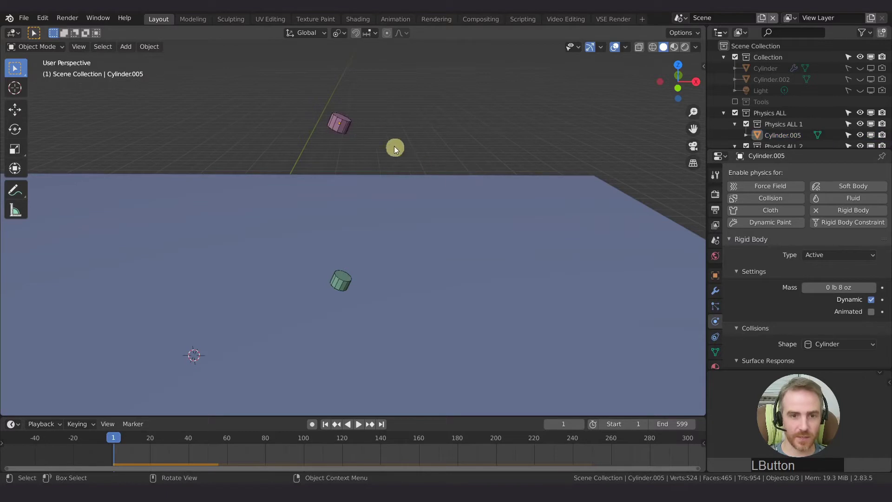
click(339, 121)
key(x)
click(358, 130)
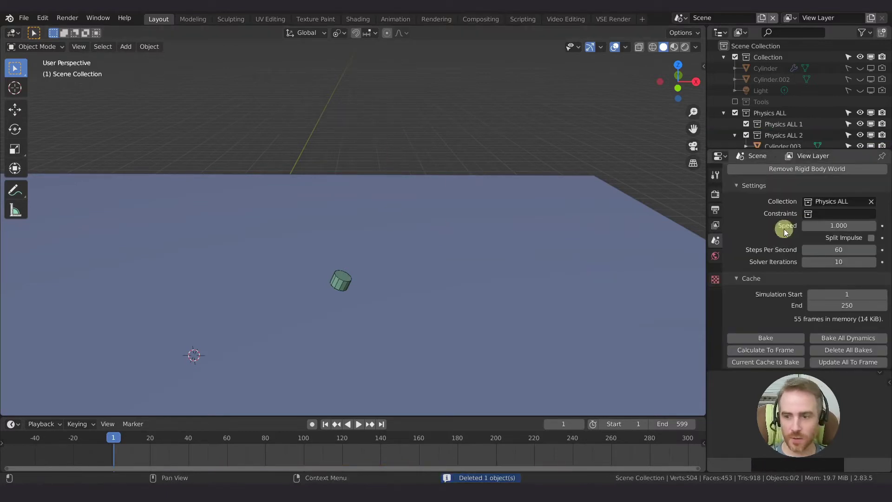
Step: Reset the green cylinder's rotation to 0° on the X, Y and Z axes
click(338, 284)
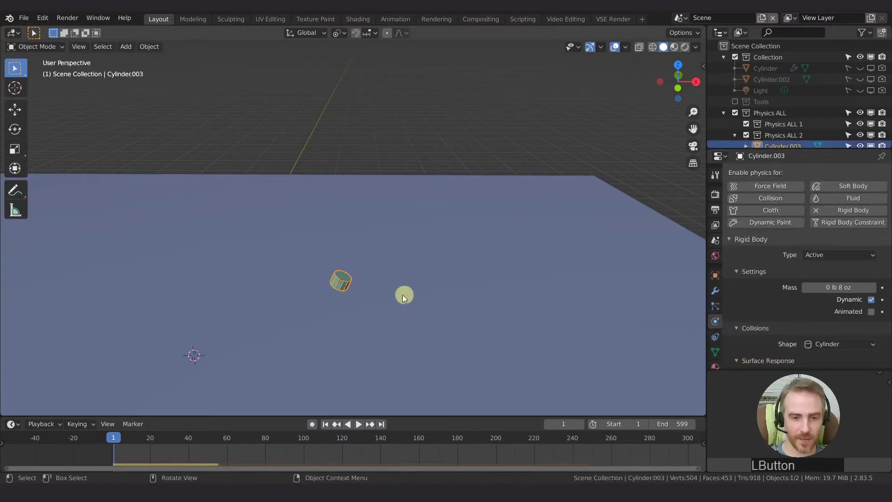
key(n)
drag(636, 144, 641, 125)
text(0)
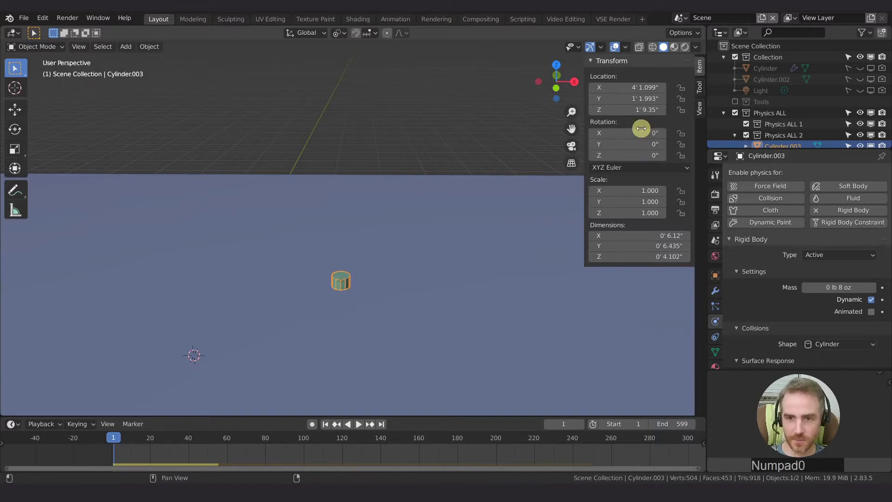
key(KP_Enter)
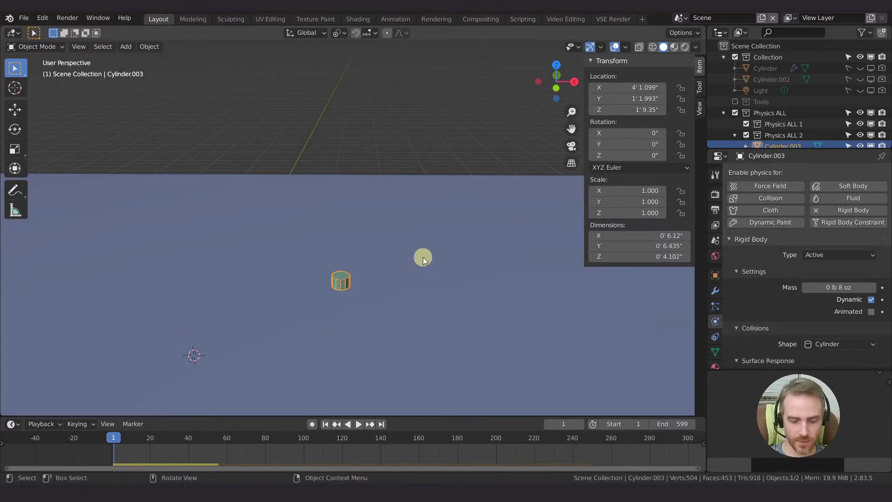
key(n)
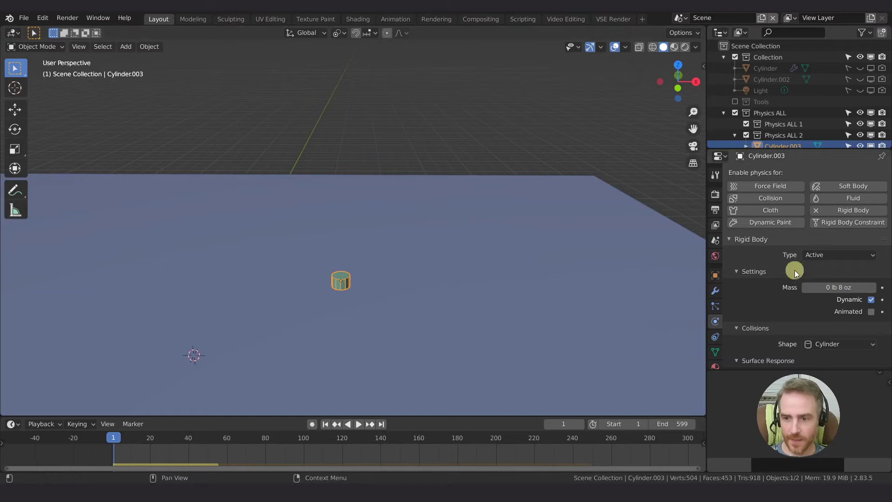
Step: Turn off Start Deactivated in the green cylinder's rigid body deactivation settings
scroll(799, 275, down, 8)
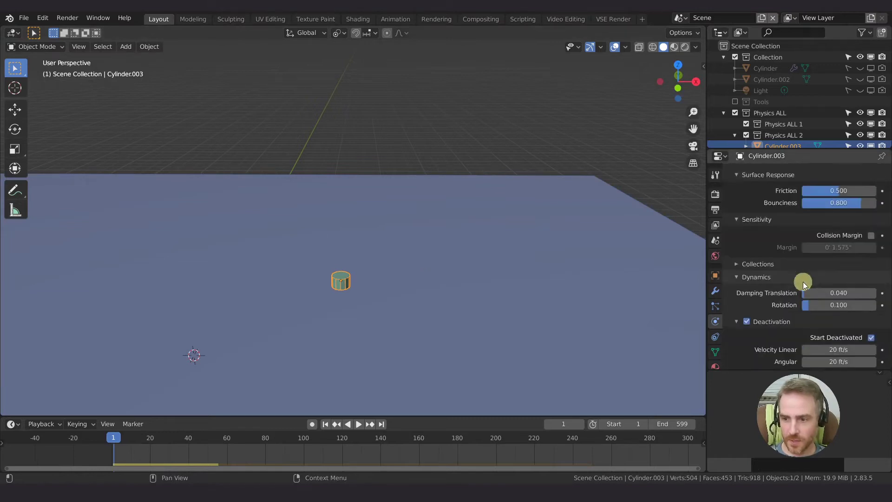
click(871, 335)
middle_drag(390, 292, 394, 281)
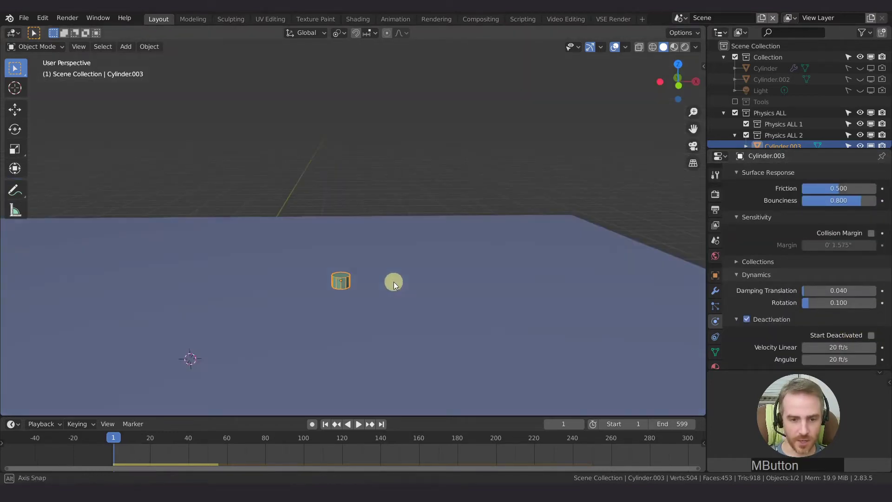
Step: Play the rigid body simulation twice from frame 1 to examine how the cylinder falls and lands
key(space)
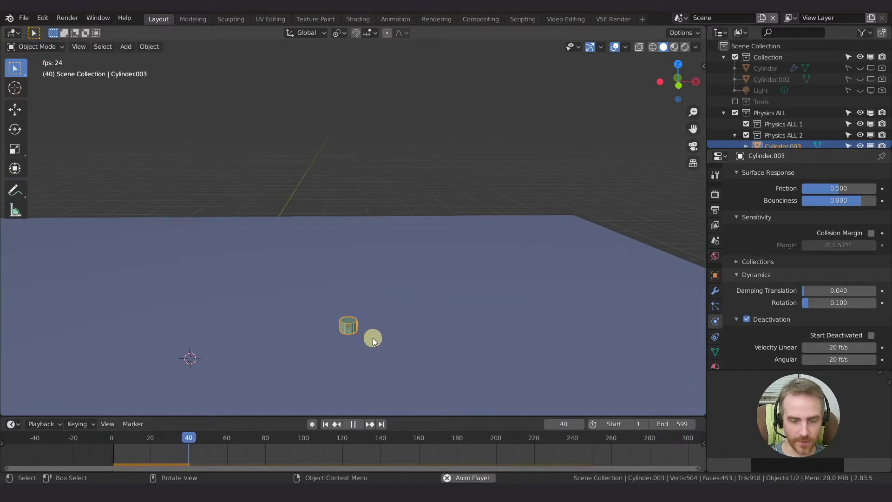
key(space)
key(shift+Left)
key(space)
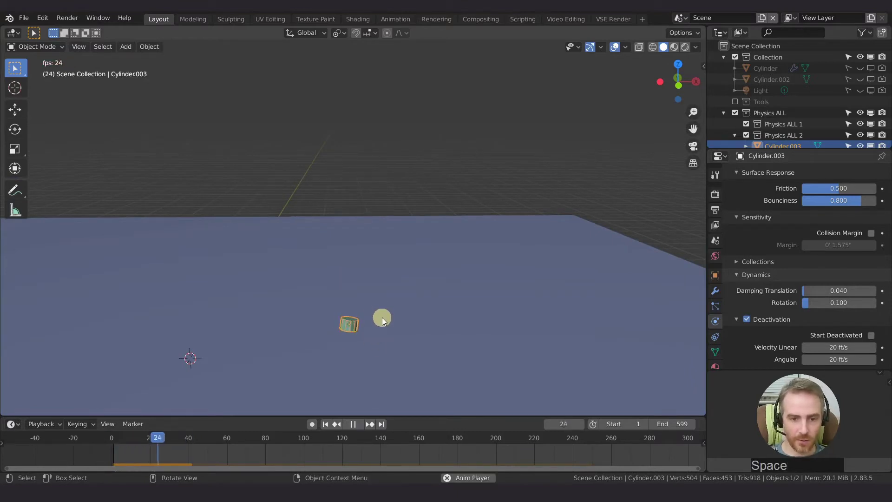
key(space)
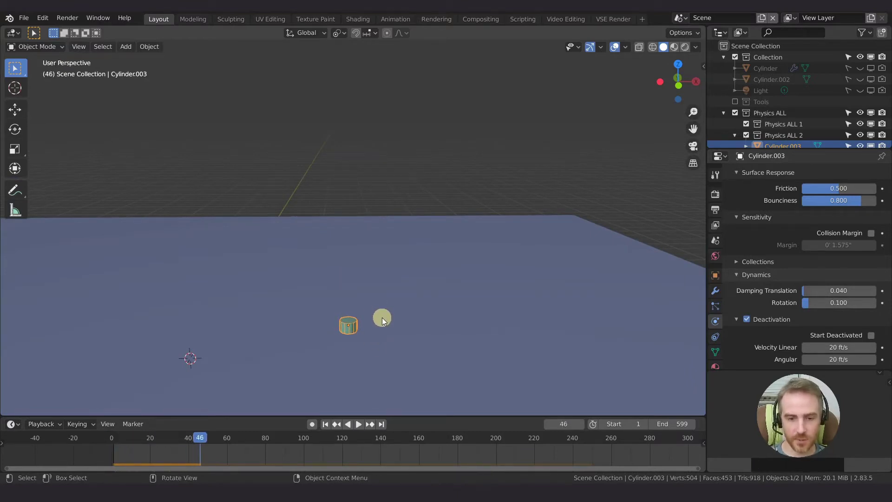
Step: Set the green cylinder's rigid body bounciness to 0.3
click(843, 200)
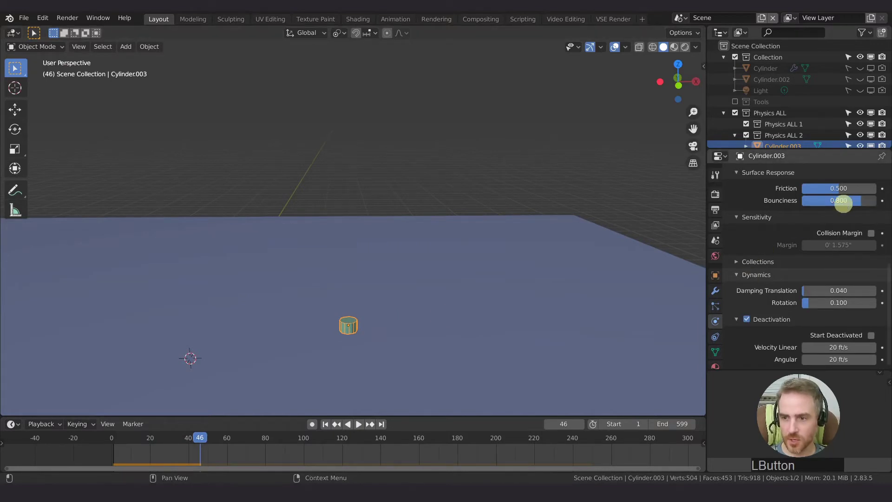
text(.3)
key(KP_Enter)
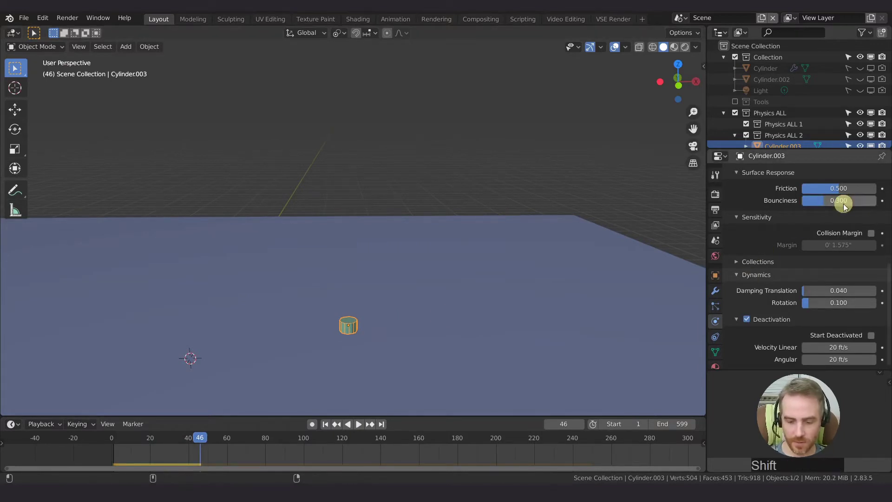
Step: Replay the simulation from frame 1 to examine the cylinder's bounce, and return to the first frame
key(shift+Left)
key(space)
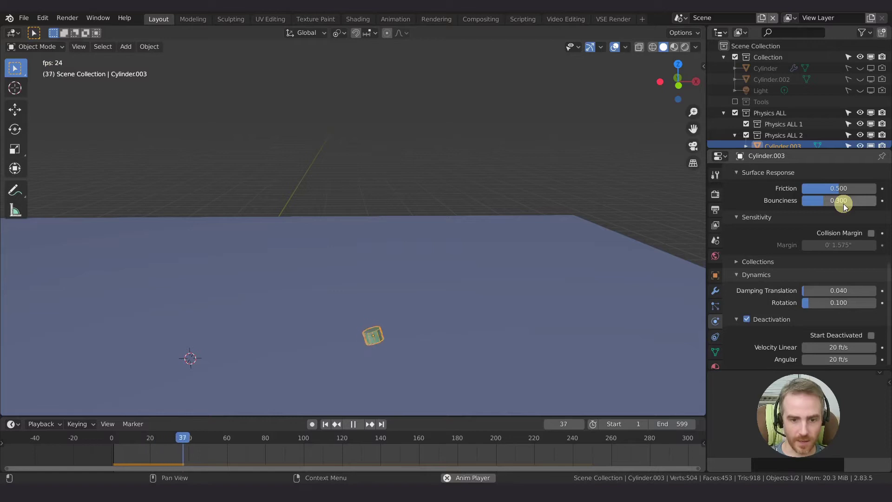
key(space)
shift+middle_drag(405, 337, 442, 229)
key(shift+Left)
key(space)
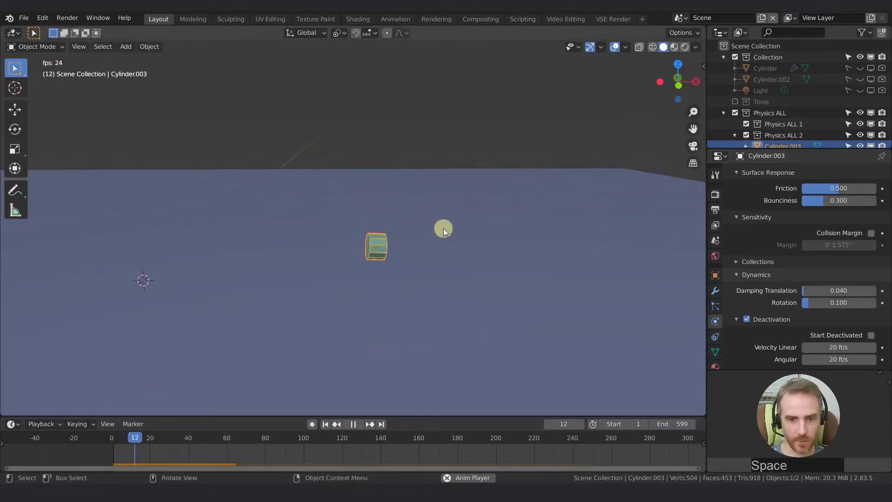
key(space)
middle_drag(443, 227, 460, 242)
key(shift+Left)
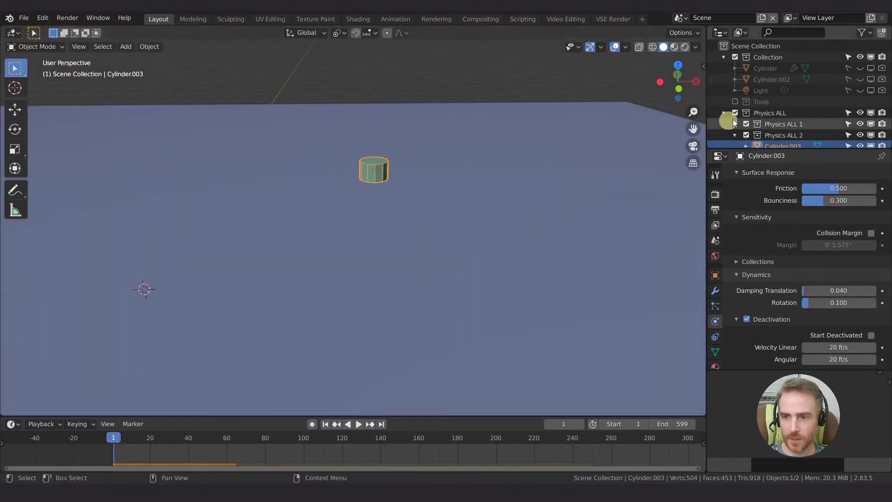
Step: Rename the Physics ALL 2 collection to Objects and its parent collection Physics ALL to Physics Orig
scroll(780, 129, down, 2)
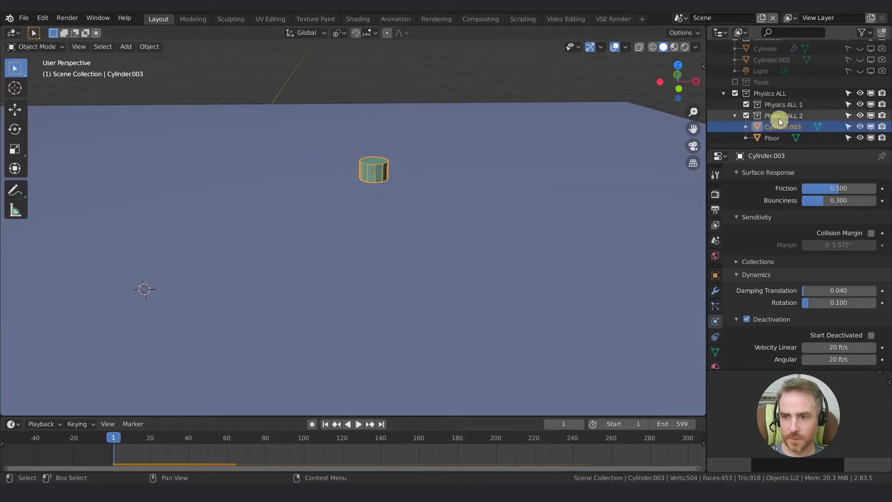
double_click(782, 115)
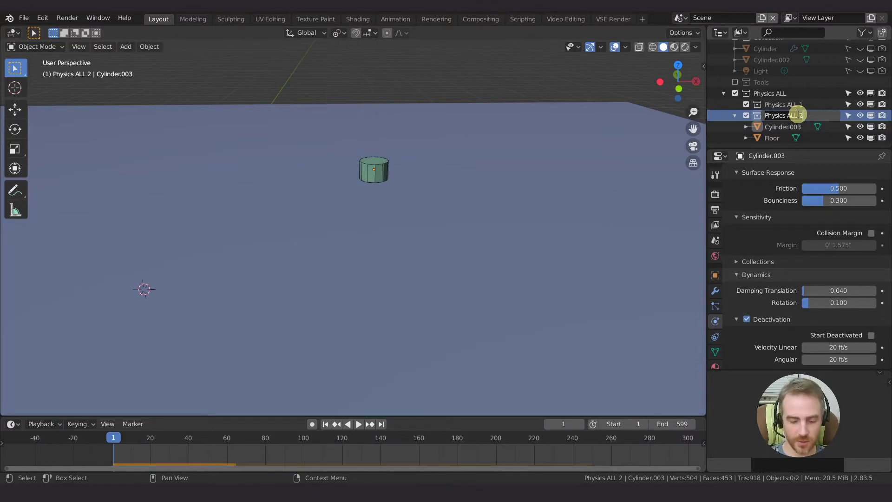
text(Objects)
key(Return)
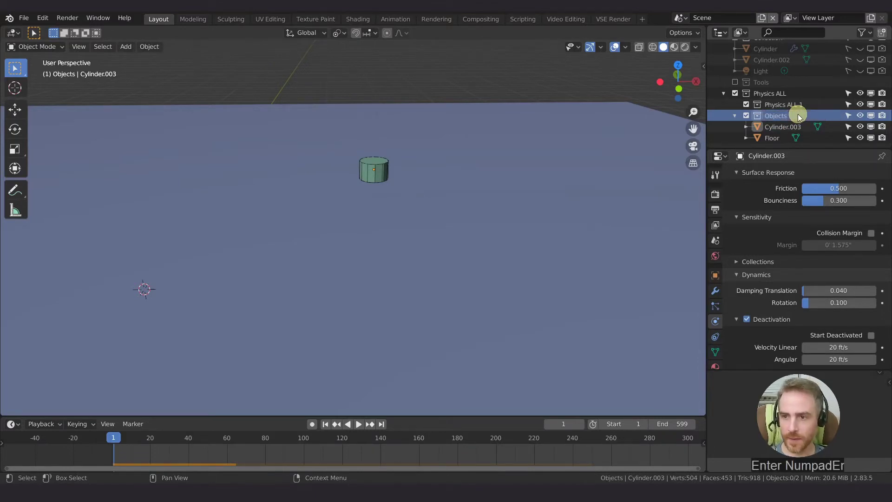
click(788, 94)
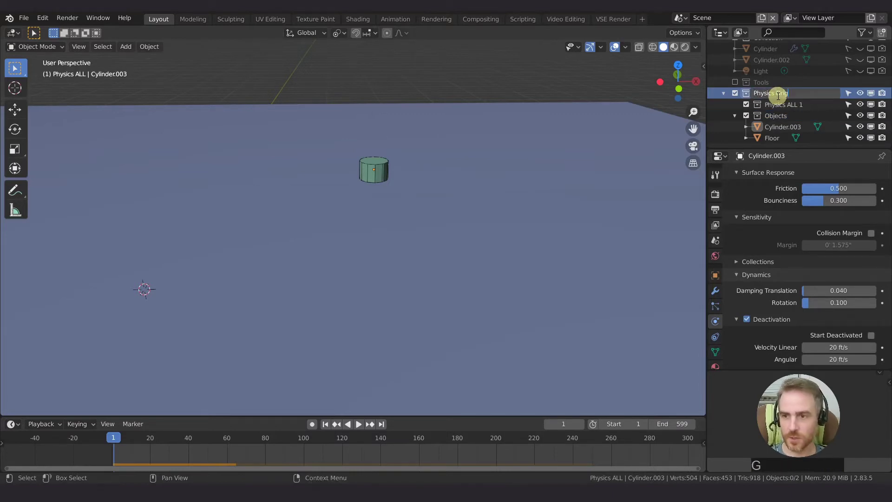
text(Orig)
key(Return)
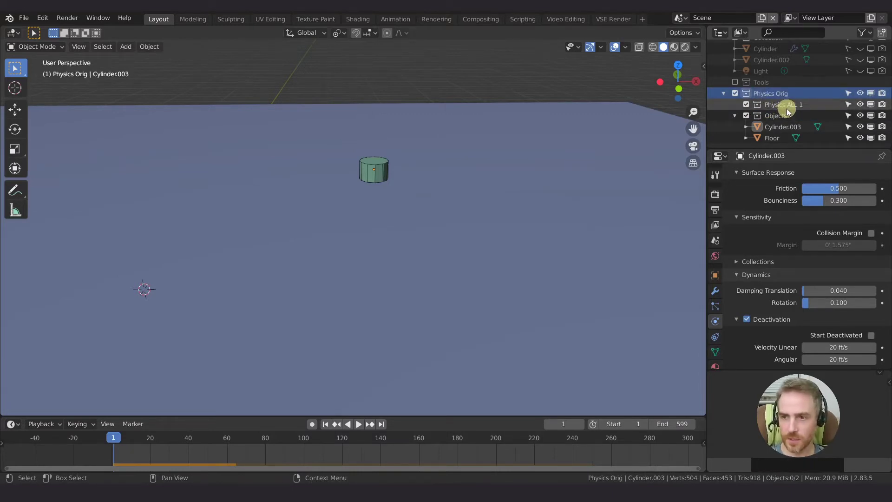
Step: Delete the empty Physics ALL 1 collection and move Floor out of Objects directly into Physics Orig
right_click(788, 105)
click(766, 134)
drag(768, 138, 763, 105)
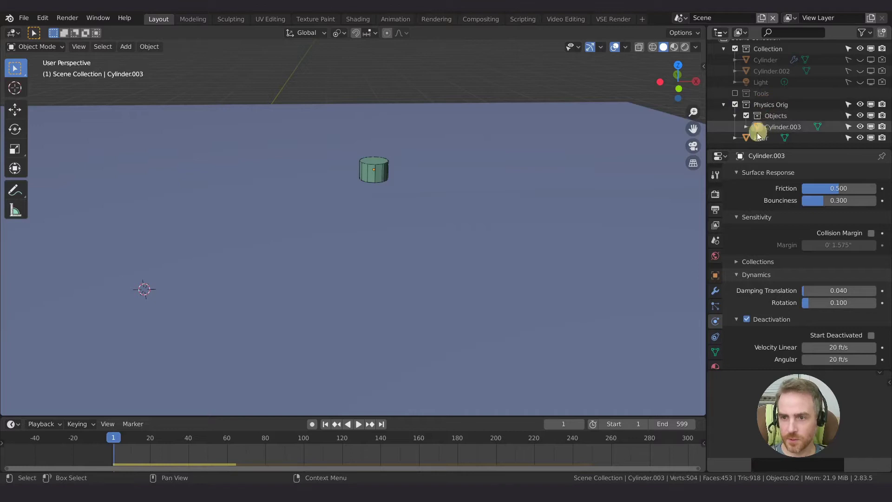
click(734, 115)
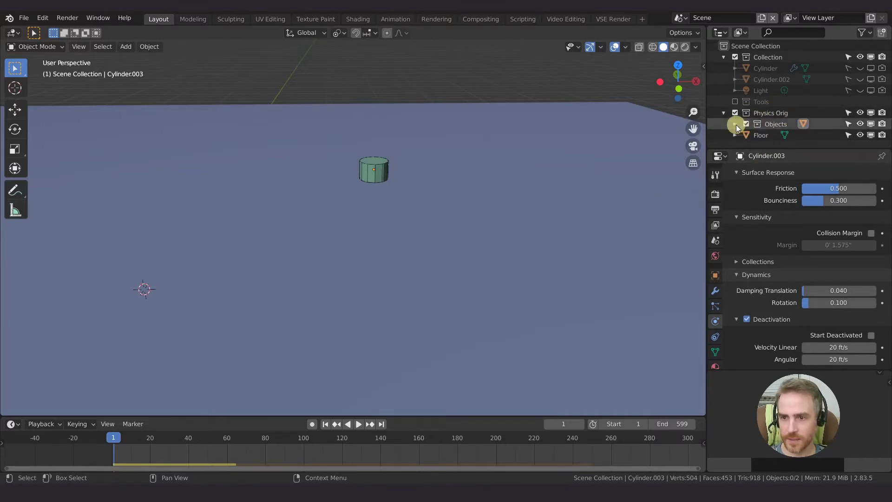
Step: Check which collection the scene's rigid body world uses
click(715, 240)
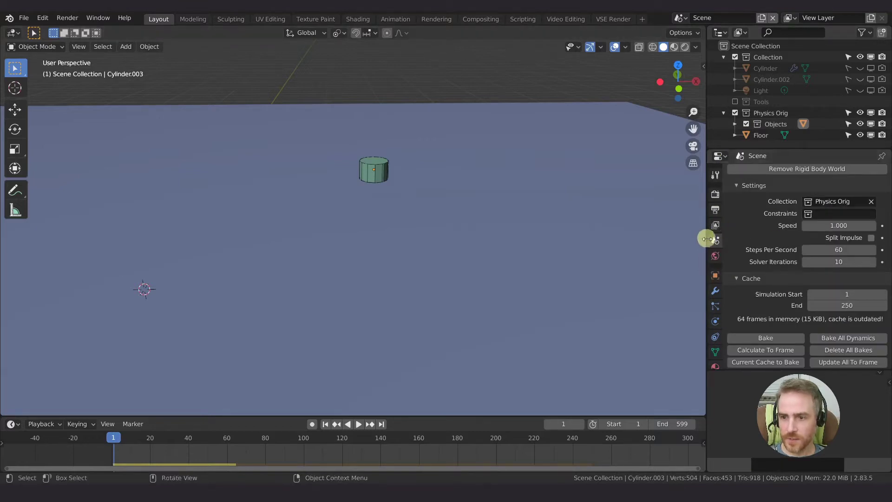
click(808, 200)
click(830, 198)
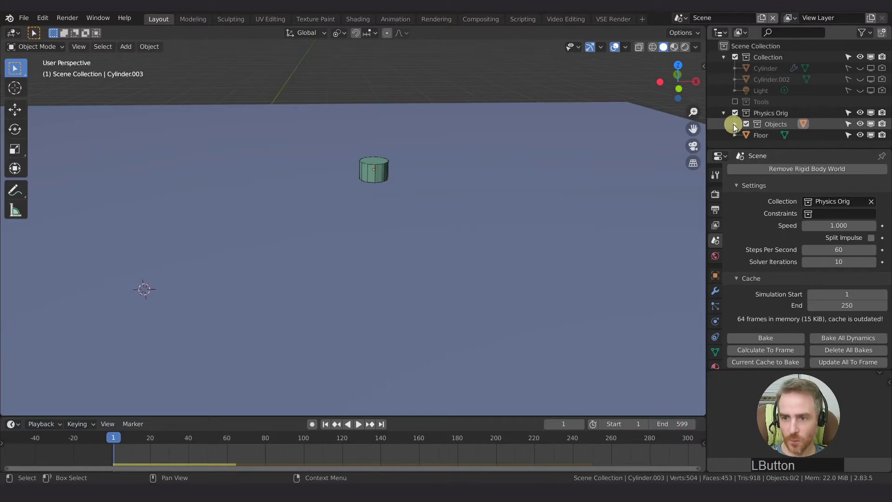
Step: Add an Array modifier to the green cylinder and hide the viewport overlays
shift+middle_drag(483, 187, 440, 213)
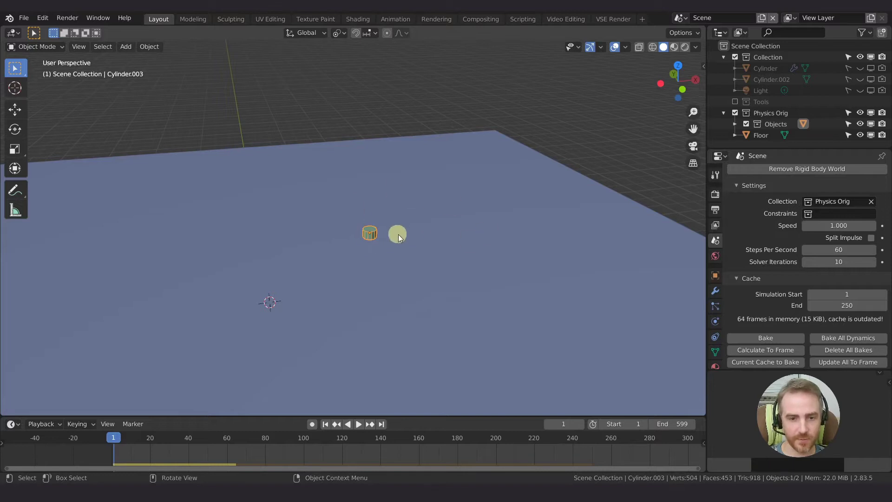
scroll(404, 234, up, 4)
shift+middle_drag(543, 236, 488, 242)
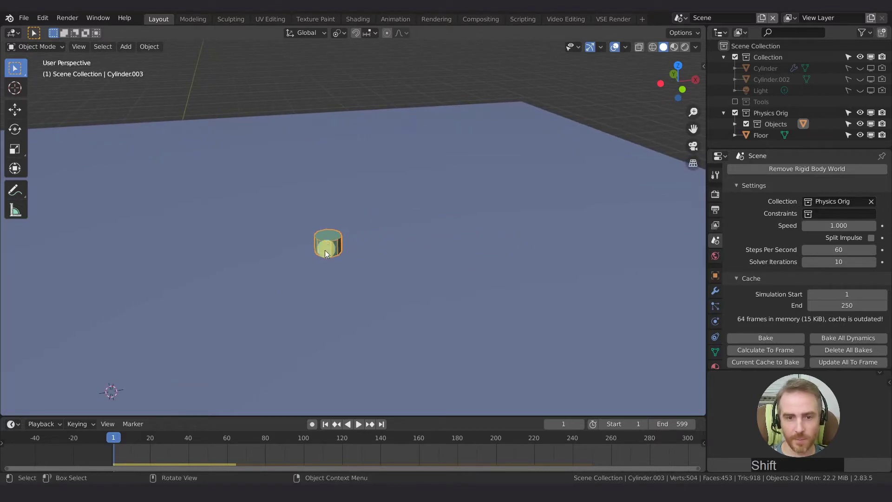
click(716, 290)
click(777, 175)
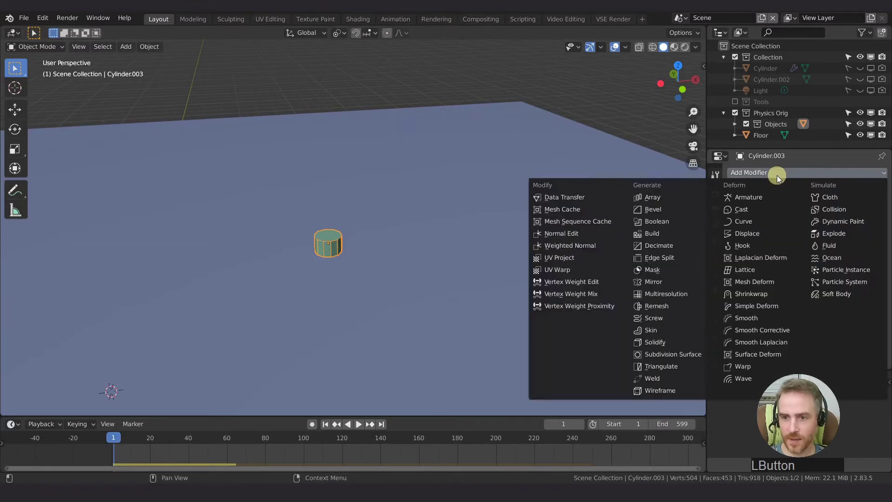
click(655, 195)
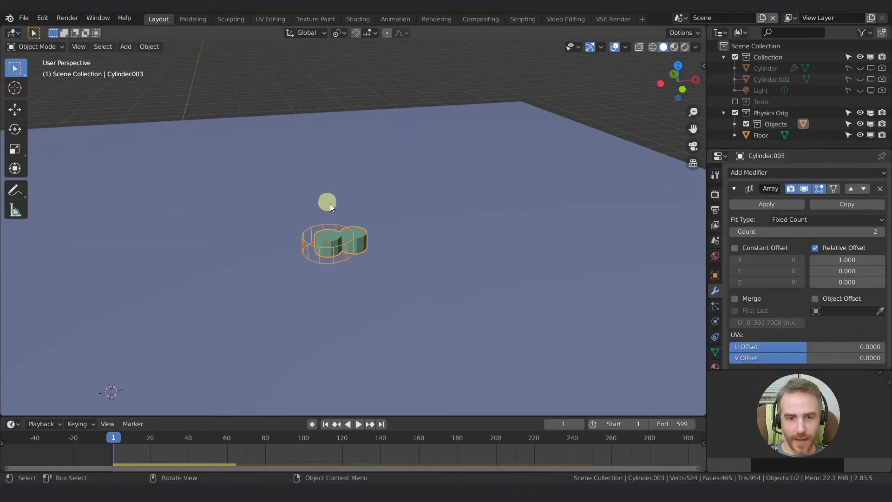
click(614, 48)
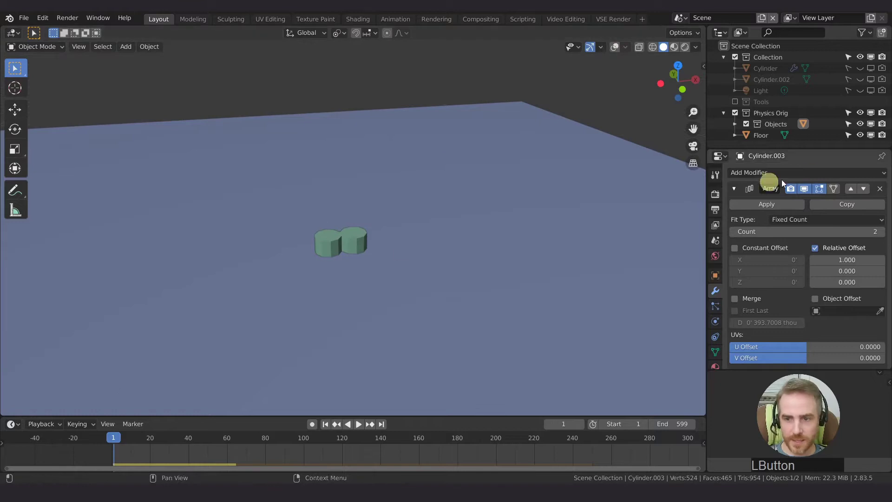
middle_drag(333, 241, 371, 236)
shift+middle_drag(375, 235, 383, 256)
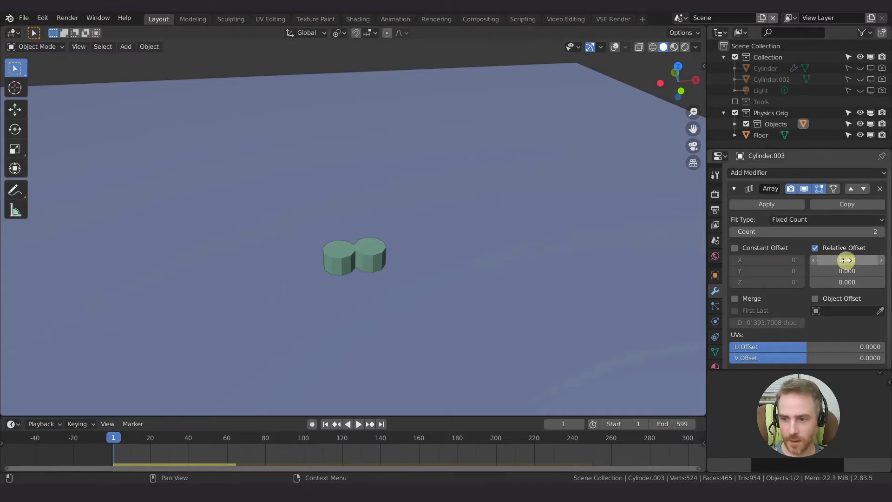
Step: Set the cylinder array to a count of 10 with a relative X offset of 1.2
click(845, 231)
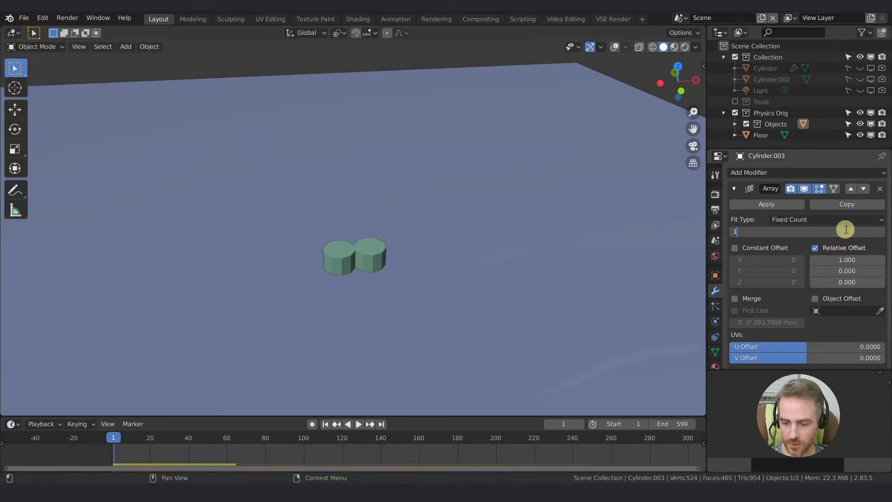
text(10)
key(Return)
click(843, 258)
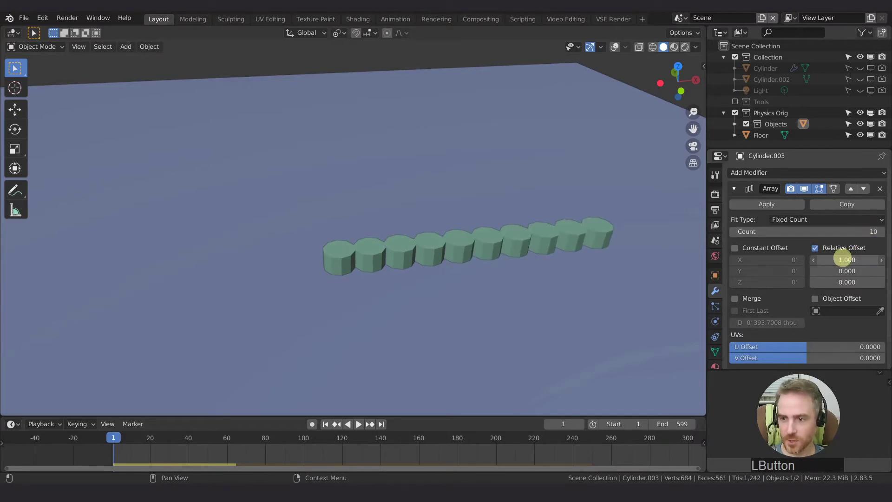
key(Return)
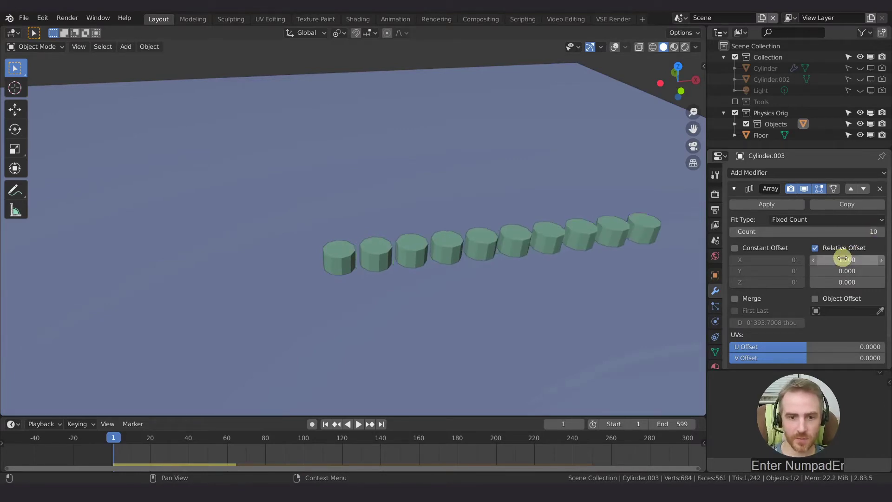
middle_drag(601, 261, 615, 260)
scroll(615, 260, up, 3)
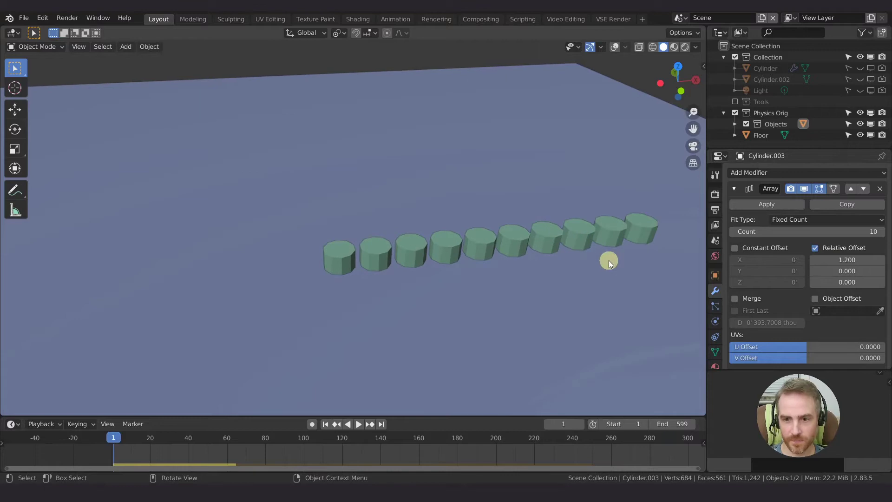
Step: Duplicate the cylinder's Array modifier and set the first one's relative offset to X 0 and Y 1.2
click(847, 204)
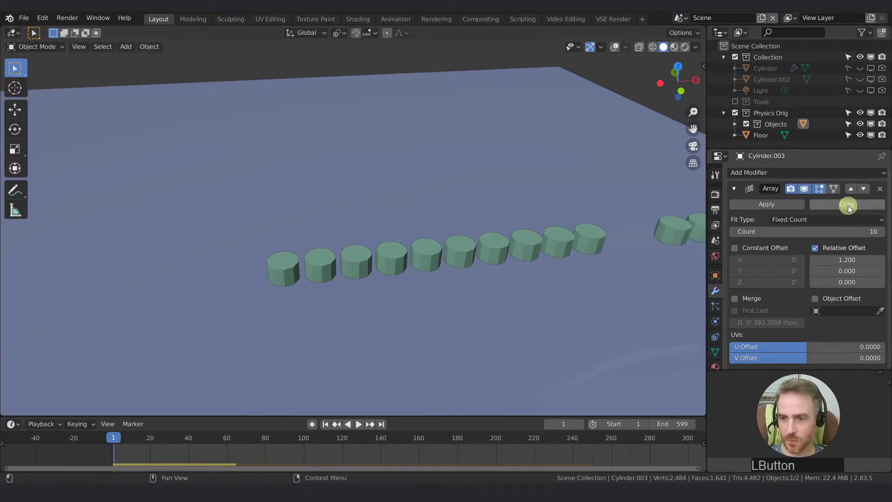
scroll(532, 274, down, 4)
scroll(532, 274, down, 1)
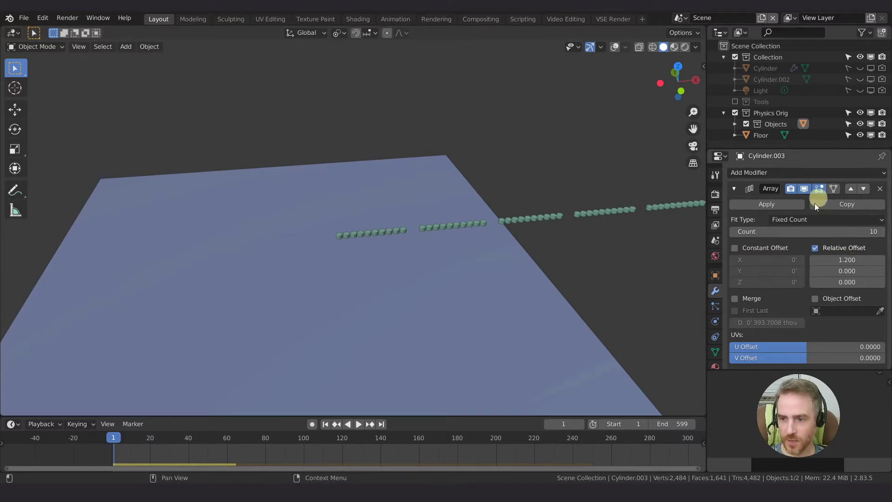
click(734, 189)
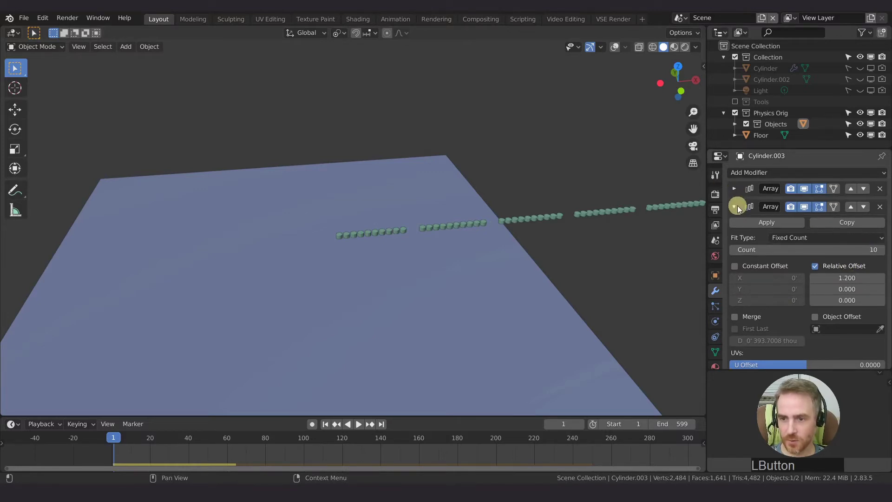
click(737, 206)
click(736, 206)
click(735, 189)
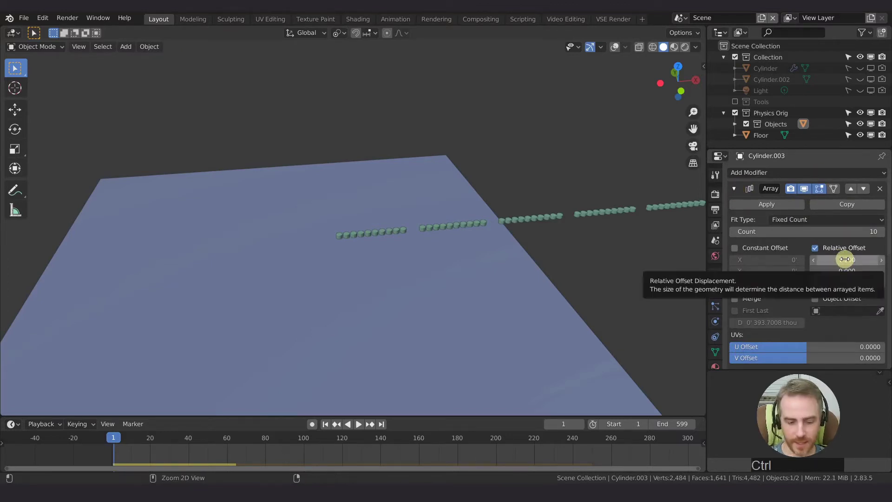
key(ctrl+v)
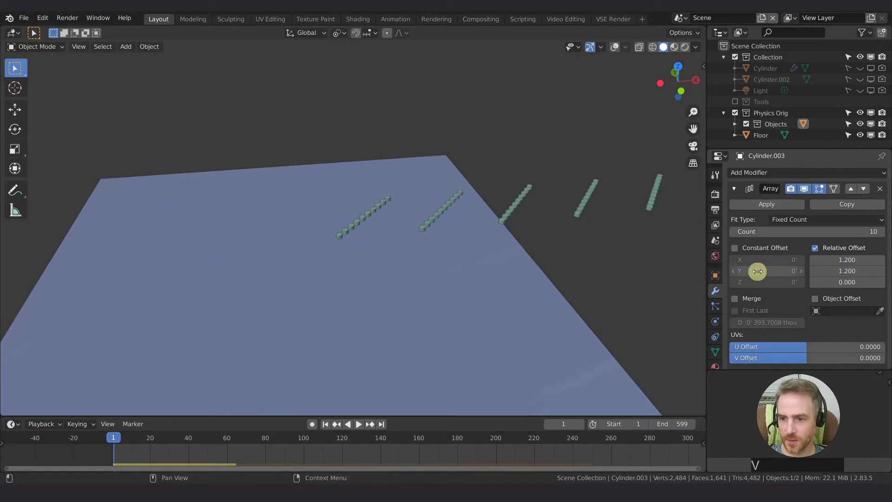
click(849, 260)
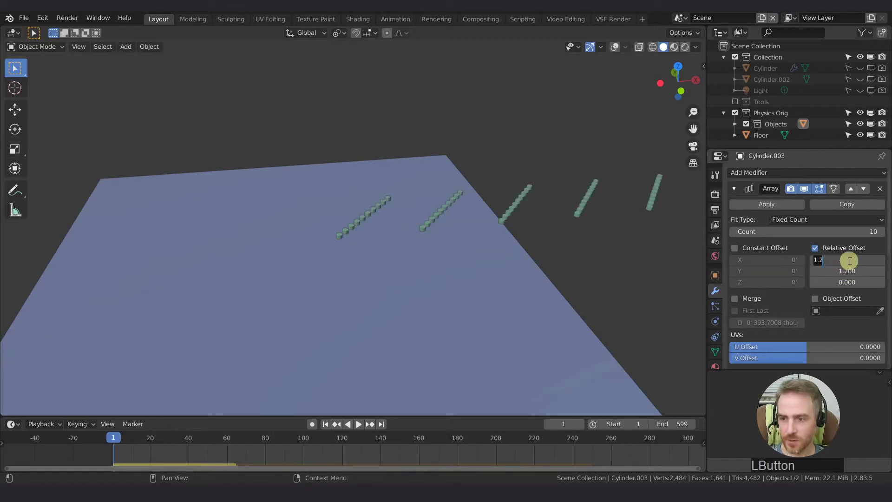
text(0)
key(KP_Enter)
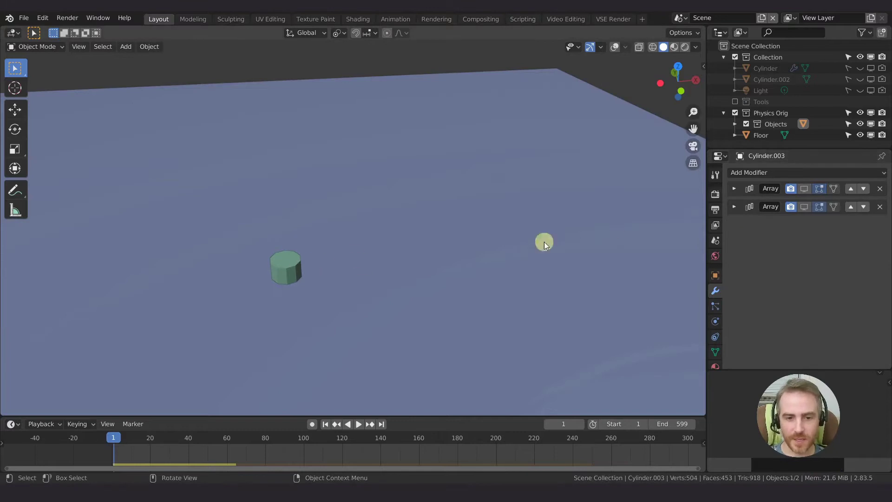
Step: Turn viewport display back on for the X array and the Y array, and examine the cylinder grid
click(804, 206)
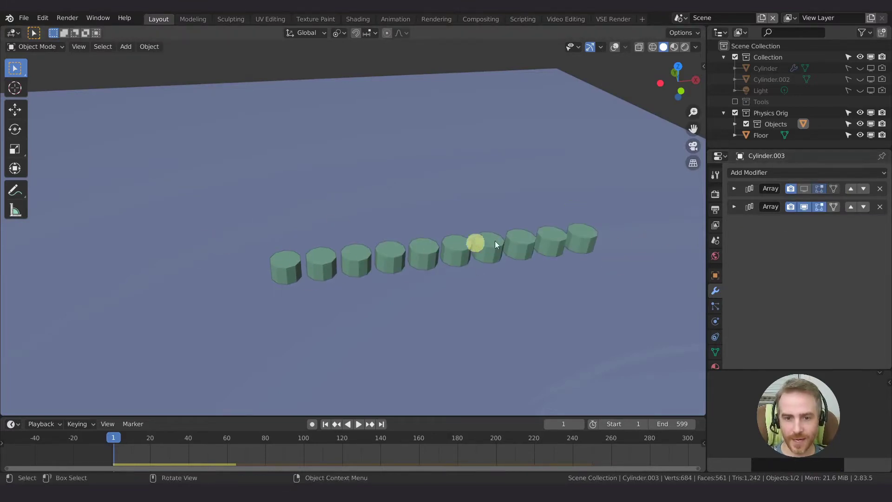
click(803, 189)
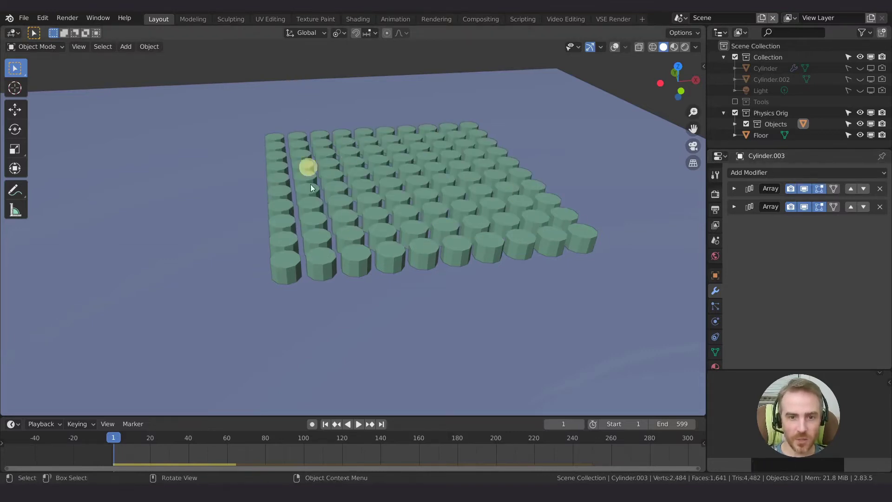
mouse_move(391, 232)
middle_down()
mouse_move(417, 239)
mouse_move(420, 265)
mouse_move(399, 222)
mouse_move(405, 238)
mouse_move(388, 250)
mouse_move(425, 192)
mouse_move(405, 240)
mouse_move(393, 234)
middle_up()
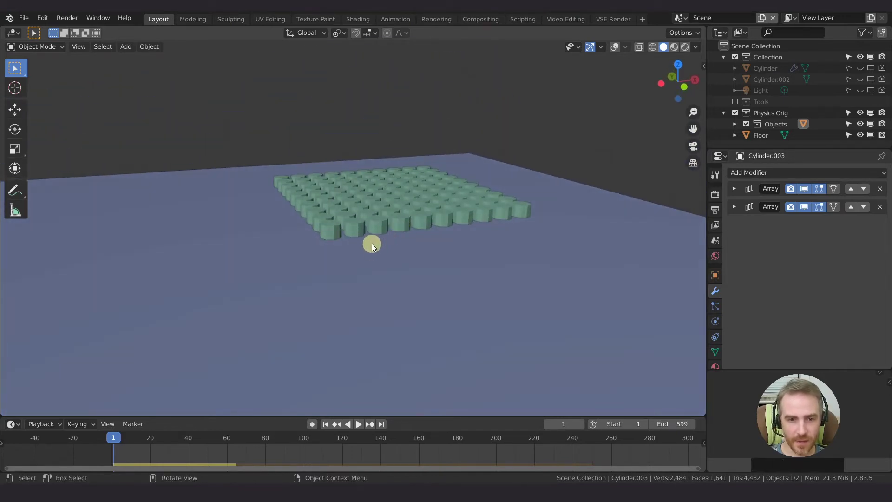
middle_drag(372, 165, 378, 185)
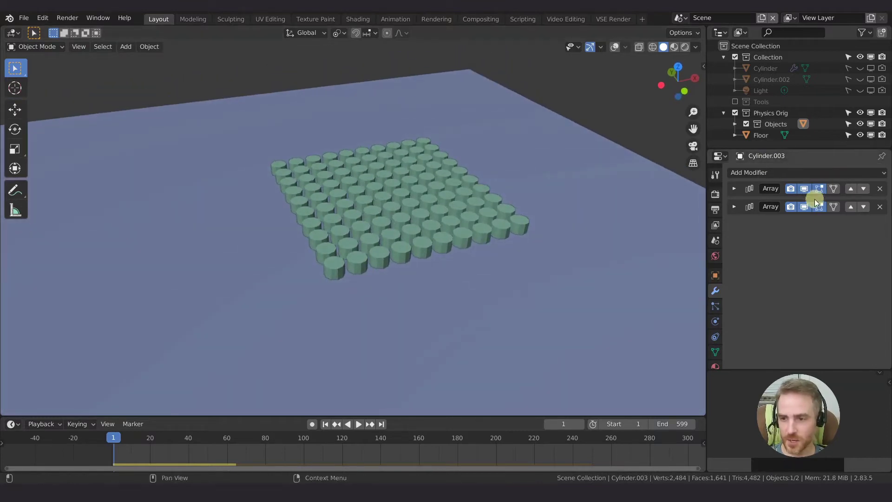
Step: Duplicate the Y-direction Array modifier and set the first one's relative offset to Y 0 and Z 1.5
click(743, 207)
click(734, 191)
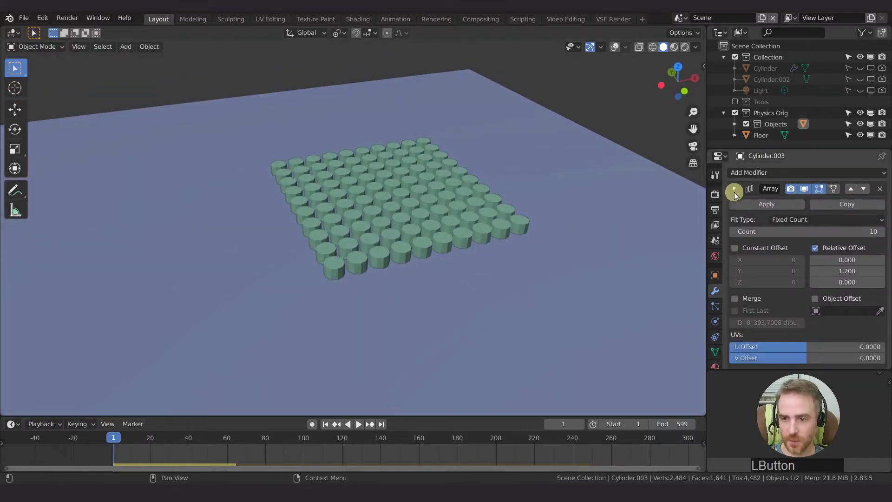
click(848, 206)
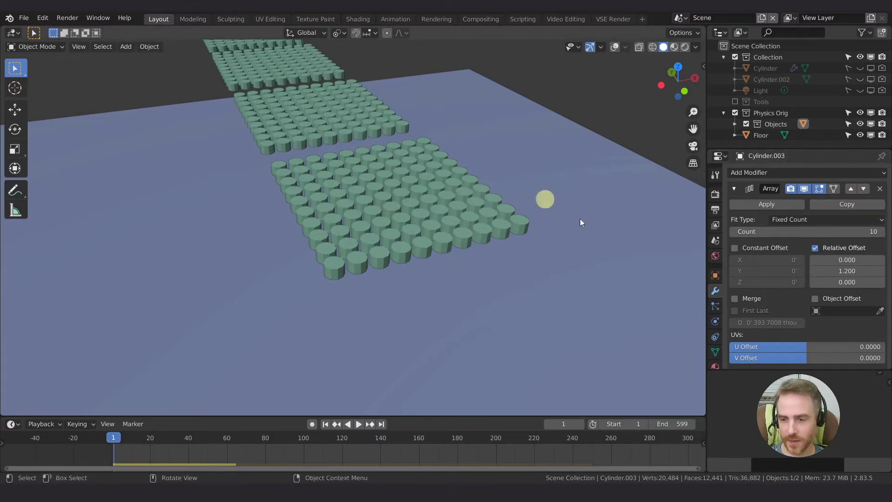
click(851, 271)
text(0)
key(KP_Enter)
click(852, 281)
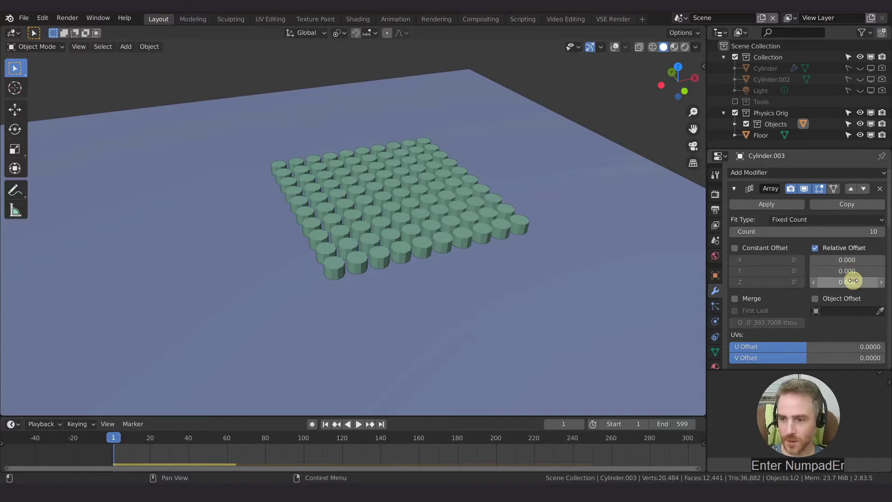
text(0.0)
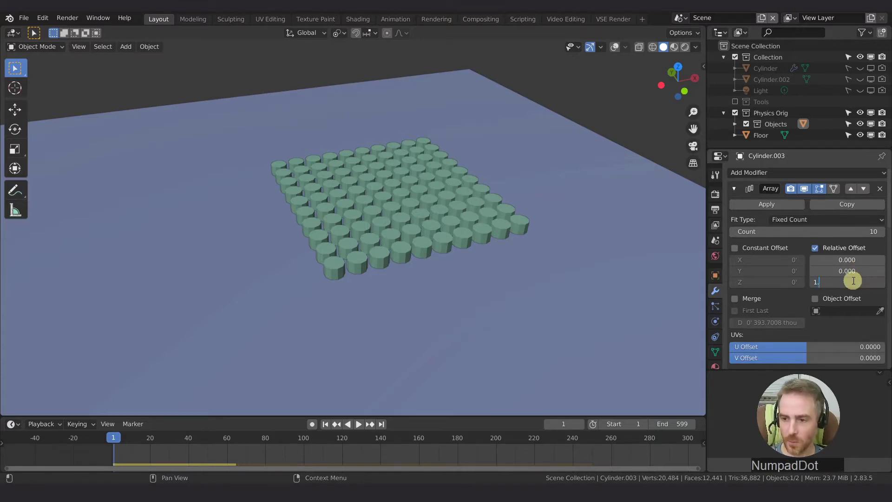
key(KP_Enter)
middle_drag(502, 238, 481, 217)
shift+middle_drag(482, 217, 464, 177)
middle_drag(464, 203, 553, 186)
Step: Save the file, and save it again as the incremented version QS_0209_TP_Phys_Pile_0302.blend
key(ctrl+s)
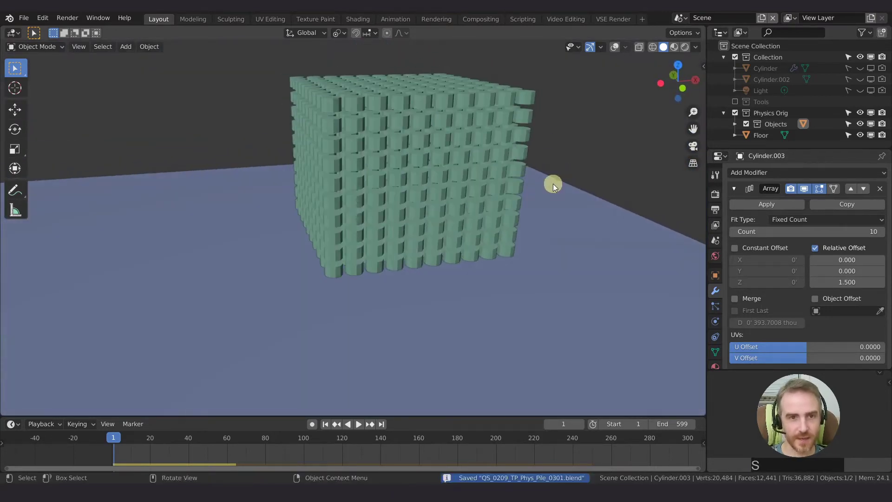
key(ctrl+shift+s)
key(KP_Add)
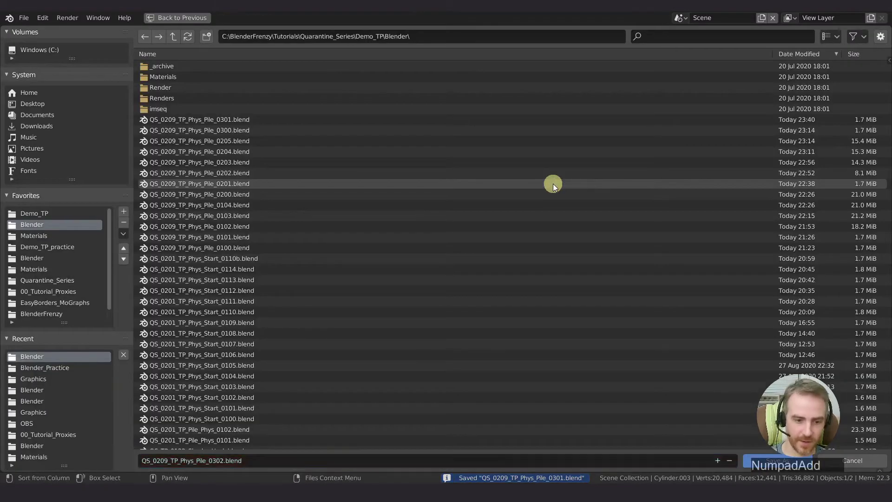
key(KP_Enter)
Step: Apply all three Array modifiers on the cylinder, test the simulation by playing it, and return to the first frame
click(767, 205)
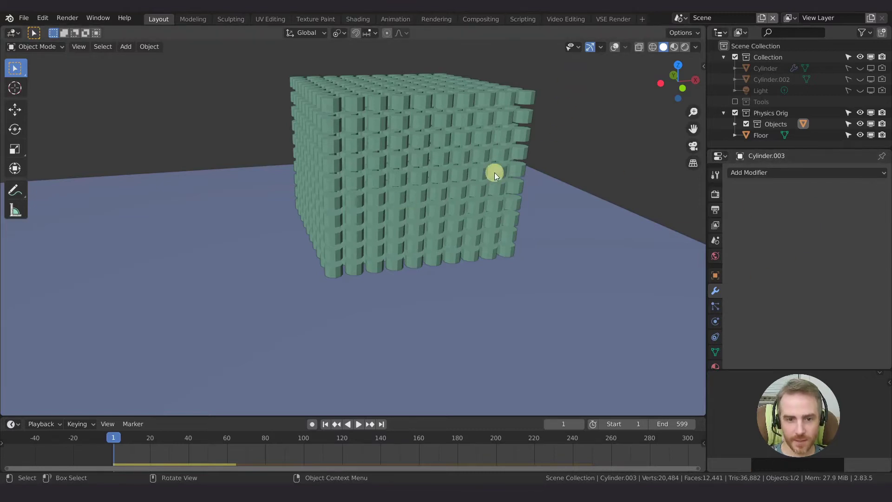
key(space)
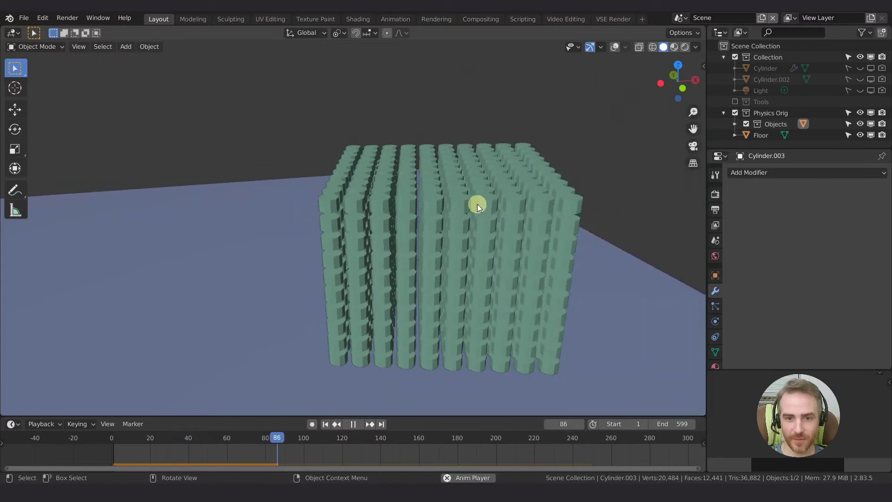
middle_drag(483, 199, 511, 214)
key(space)
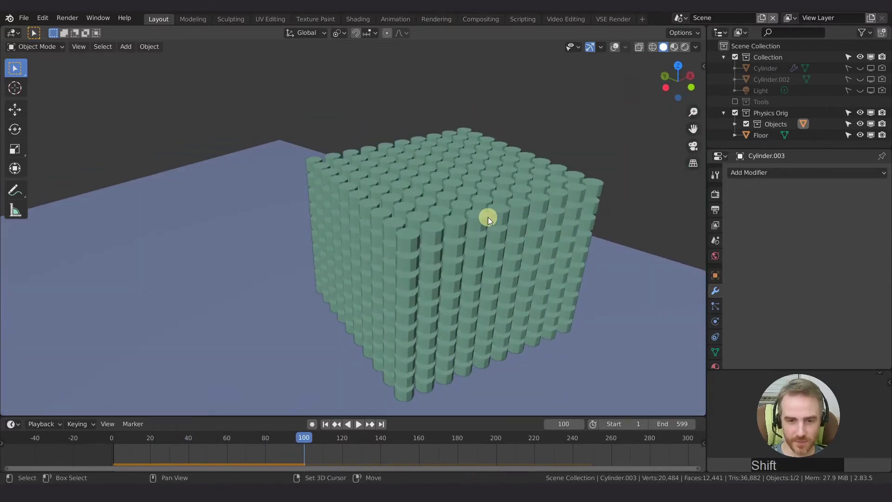
key(shift+Left)
middle_drag(488, 216, 581, 88)
Step: Show the viewport overlays and try moving the cylinder block to check its rigid body outline
click(617, 47)
shift+middle_drag(312, 193, 419, 199)
scroll(375, 233, up, 2)
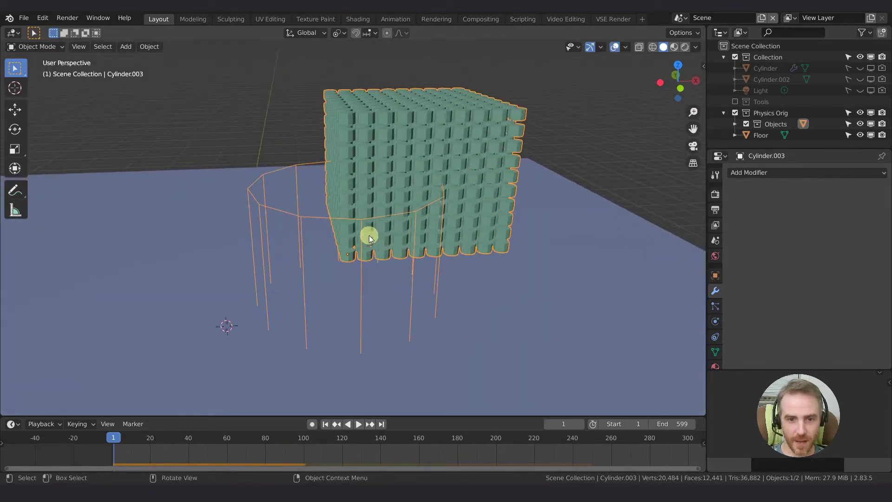
key(g)
right_click(472, 163)
Step: Play the simulation in stretches, examine the rigid body outline against the block and floor, and return to the first frame
key(space)
scroll(395, 288, up, 3)
middle_drag(350, 286, 412, 273)
scroll(412, 273, down, 4)
shift+middle_drag(322, 293, 388, 242)
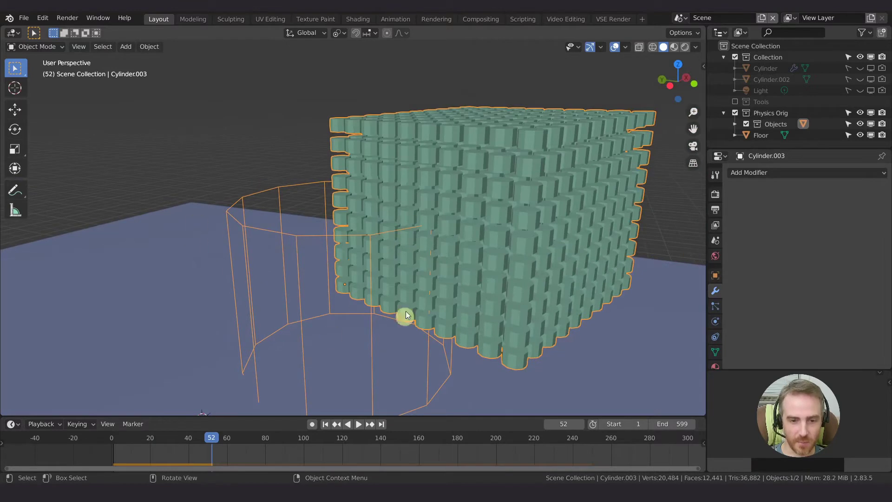
scroll(339, 292, down, 3)
key(space)
key(space)
scroll(345, 289, up, 3)
middle_drag(344, 288, 278, 291)
key(shift+Left)
middle_drag(171, 300, 358, 272)
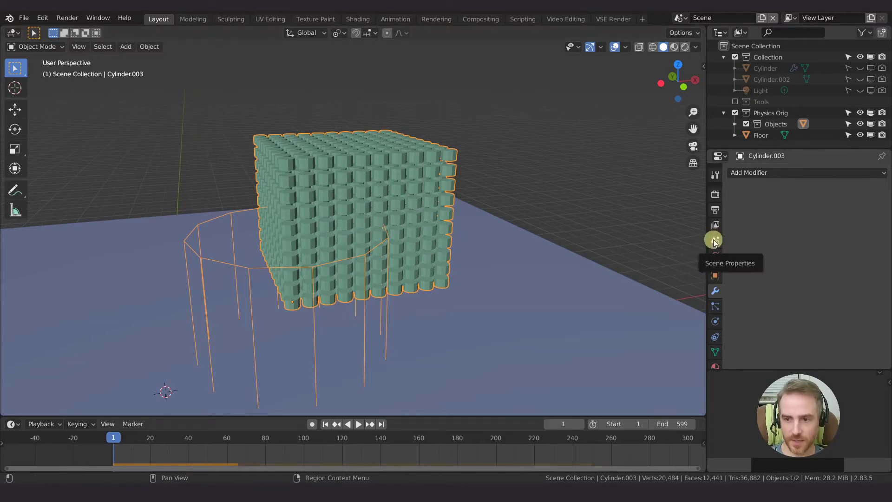
Step: Remove the cylinder block from the NEW collection, leaving it only in Objects, and save the file
click(715, 276)
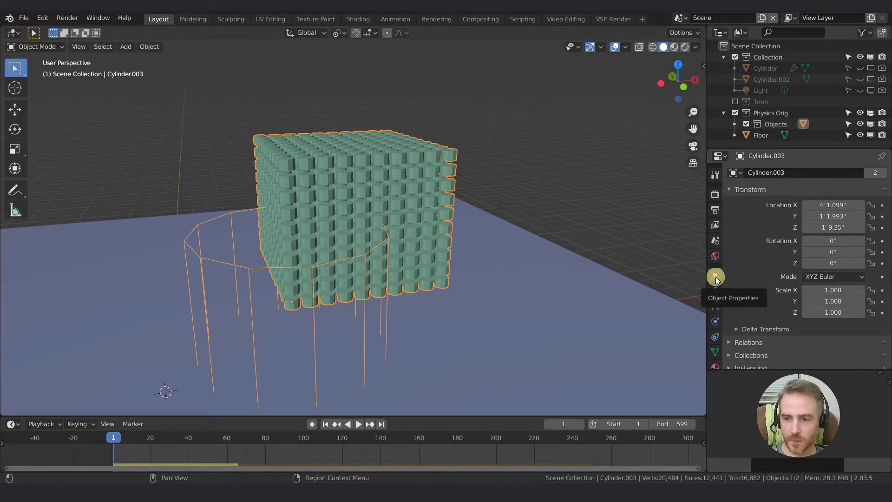
scroll(768, 303, down, 5)
click(743, 268)
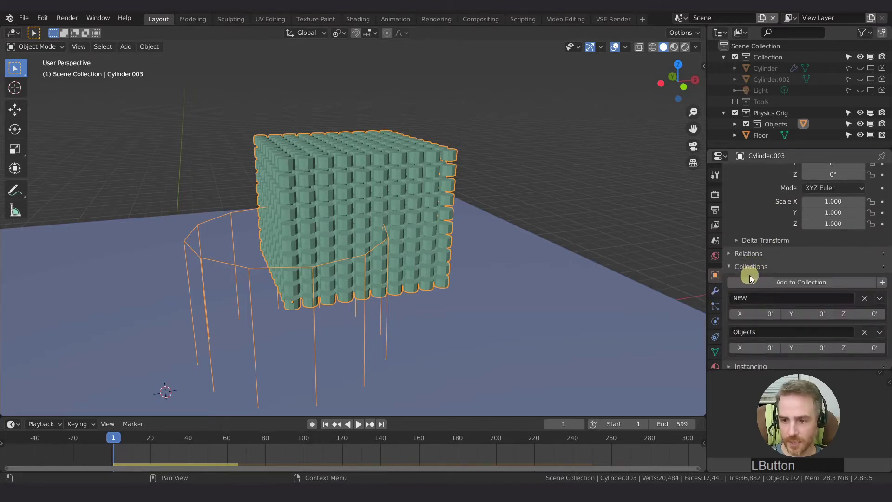
scroll(758, 275, down, 1)
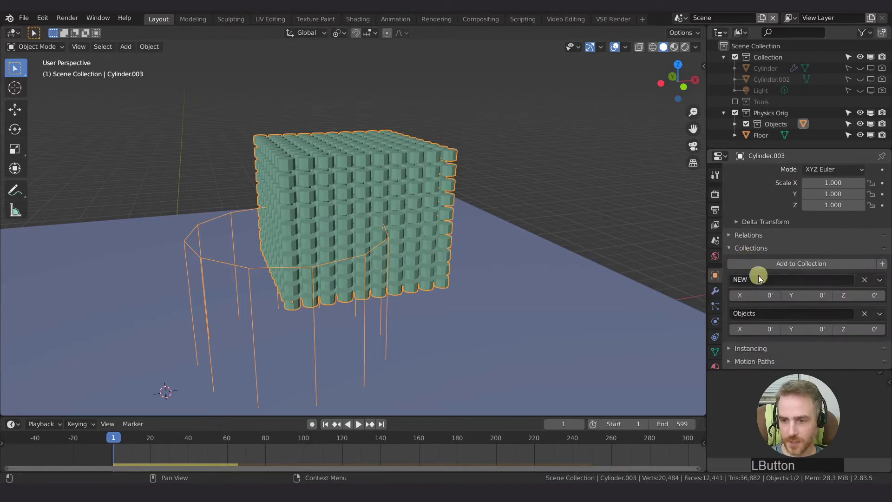
click(863, 280)
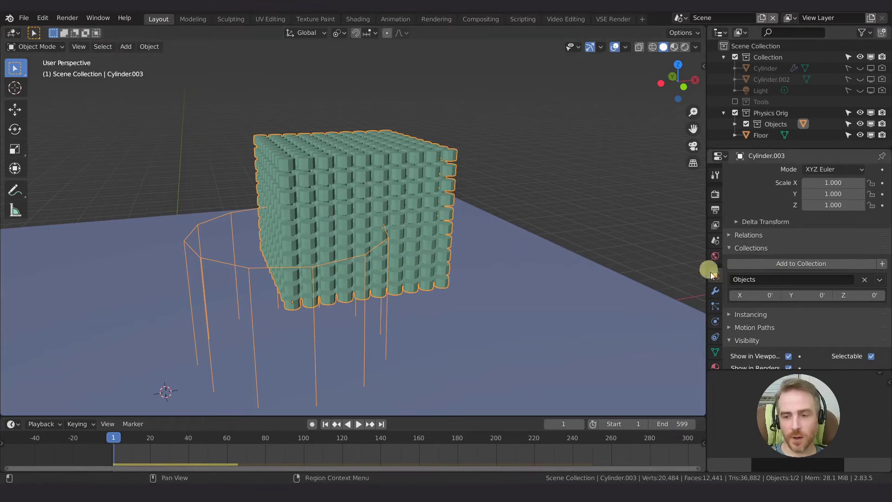
middle_drag(419, 249, 419, 249)
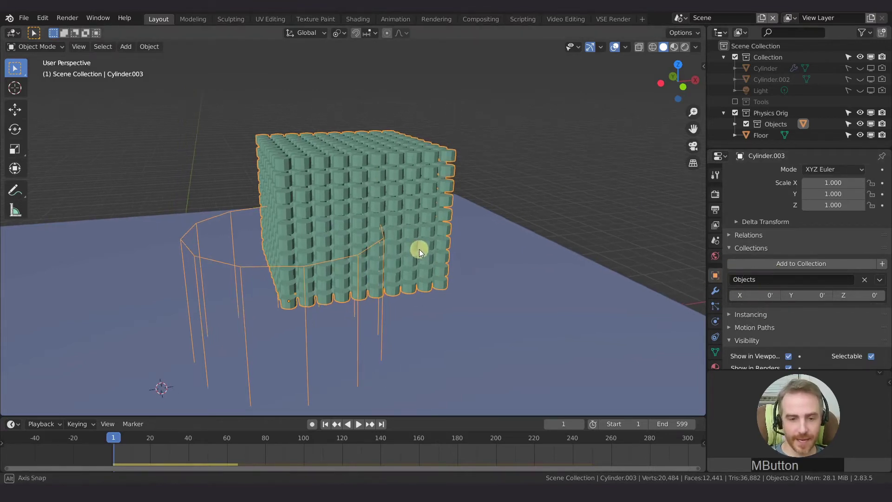
key(ctrl+s)
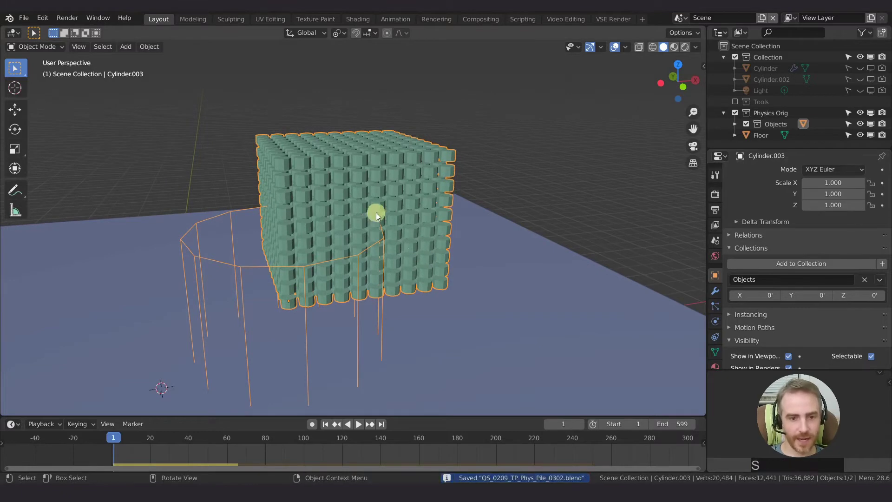
Step: In Edit Mode with edge selection, separate the cylinder block's mesh by loose parts and return to Object Mode
key(Tab)
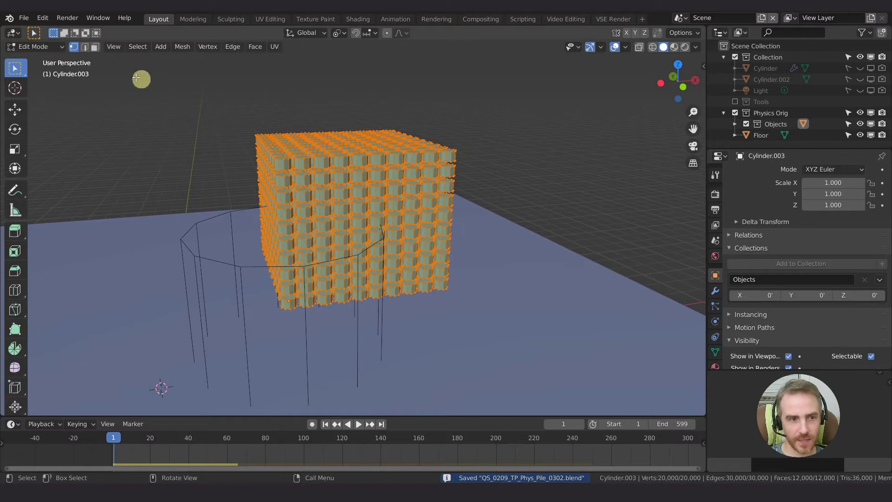
click(84, 47)
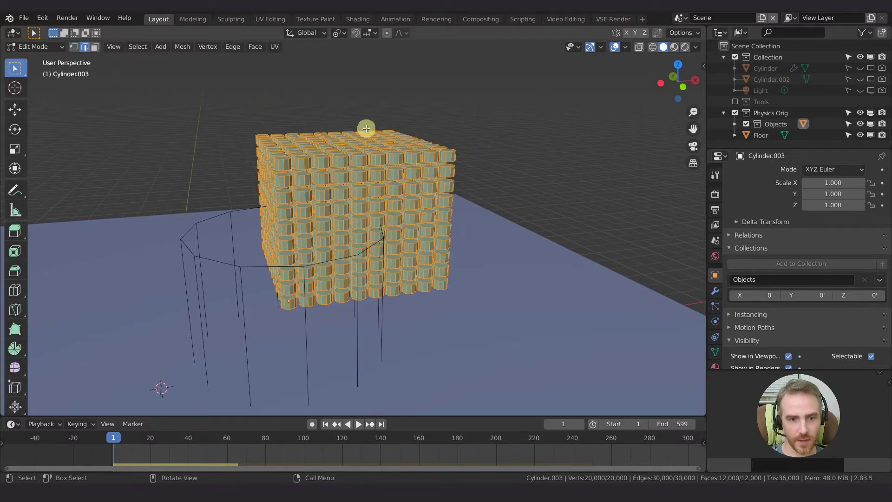
middle_drag(364, 128, 382, 141)
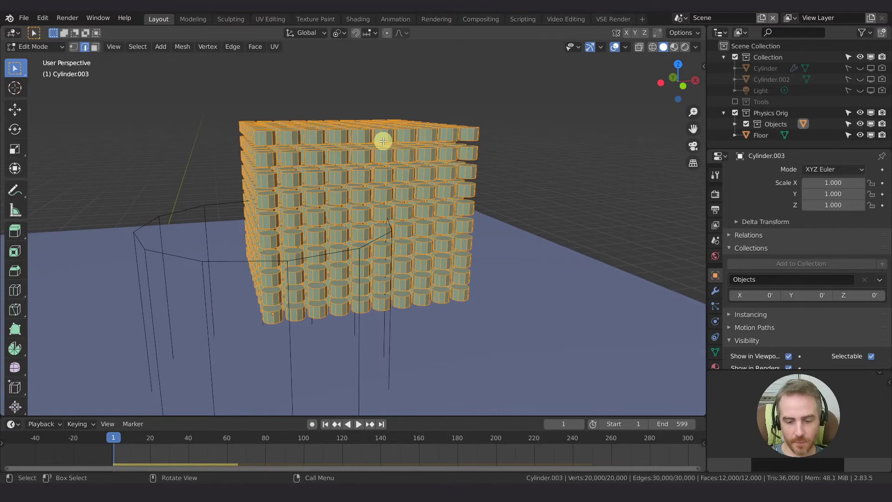
key(p)
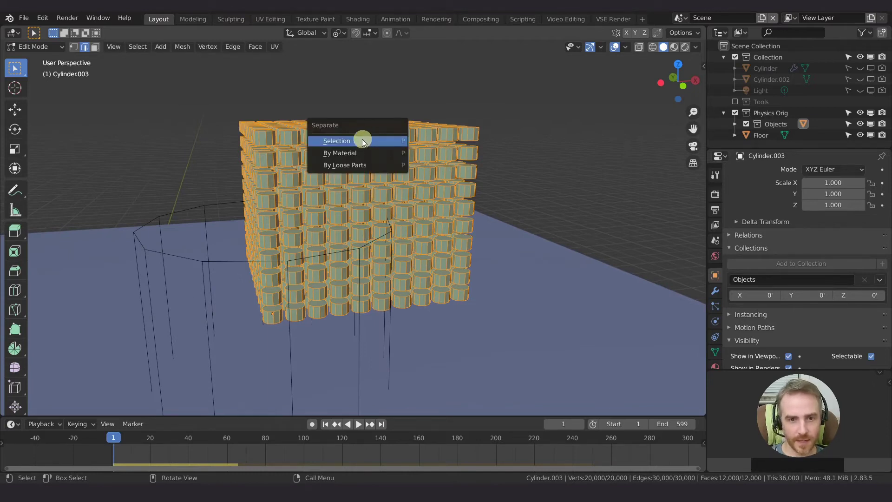
click(341, 164)
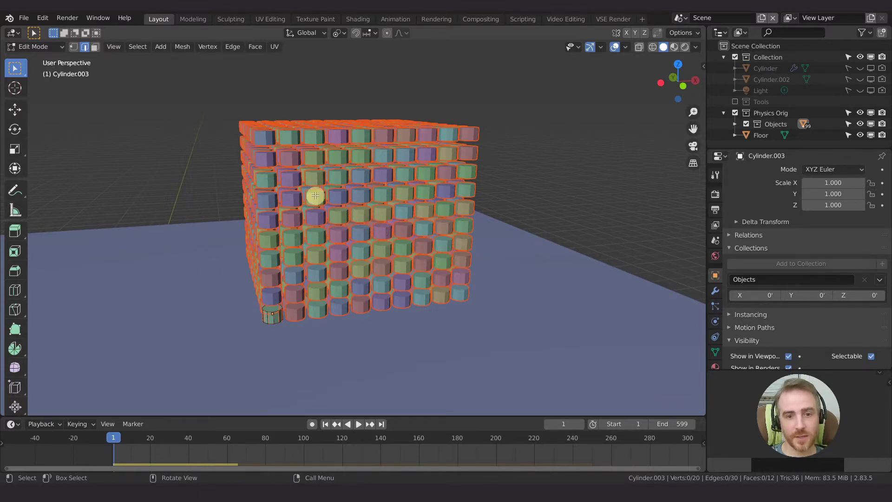
key(Tab)
middle_drag(399, 168, 396, 183)
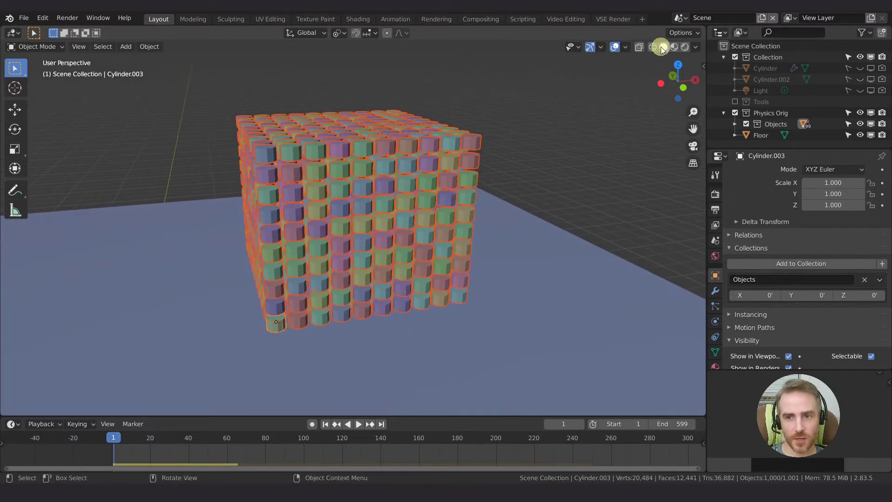
Step: Check the viewport colour options, then duplicate the block's bottom corner cylinder five times, placing the copies on the floor beside the block
click(694, 47)
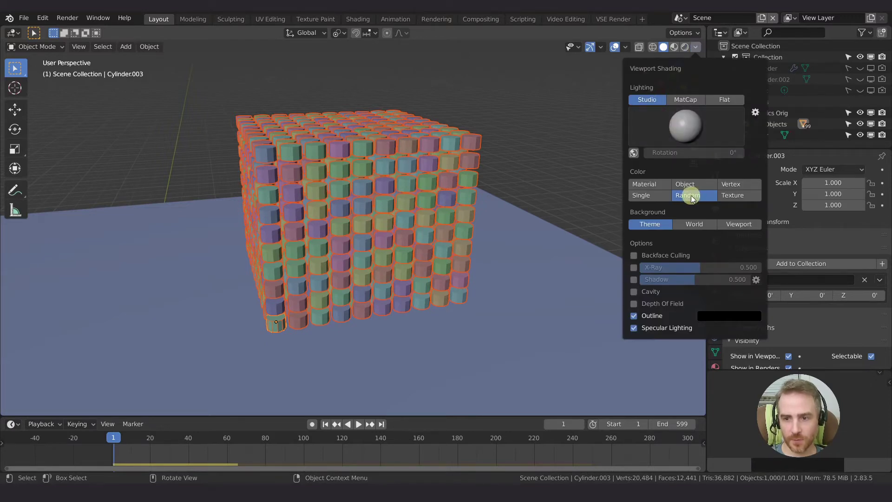
scroll(292, 325, up, 5)
shift+middle_drag(299, 315, 446, 215)
click(358, 310)
click(360, 309)
key(shift+d)
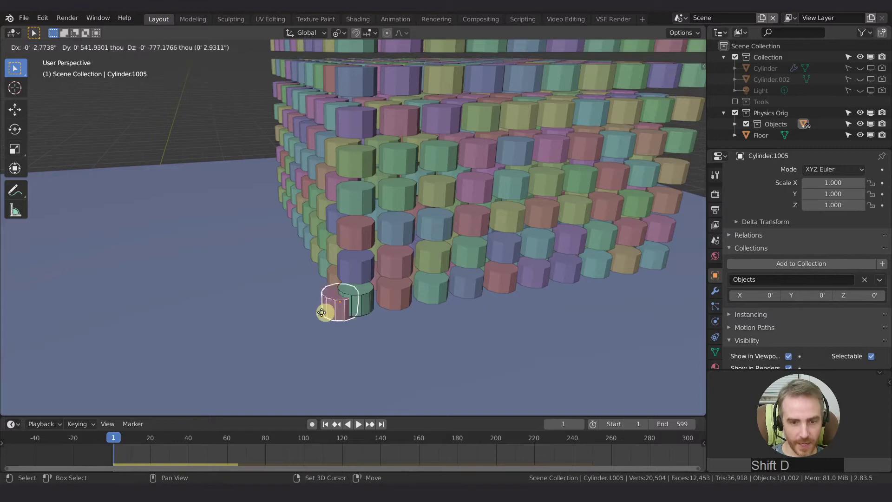
click(278, 313)
key(shift+d)
click(169, 299)
key(shift+d)
click(216, 262)
key(shift+d)
click(157, 258)
key(shift+d)
click(118, 258)
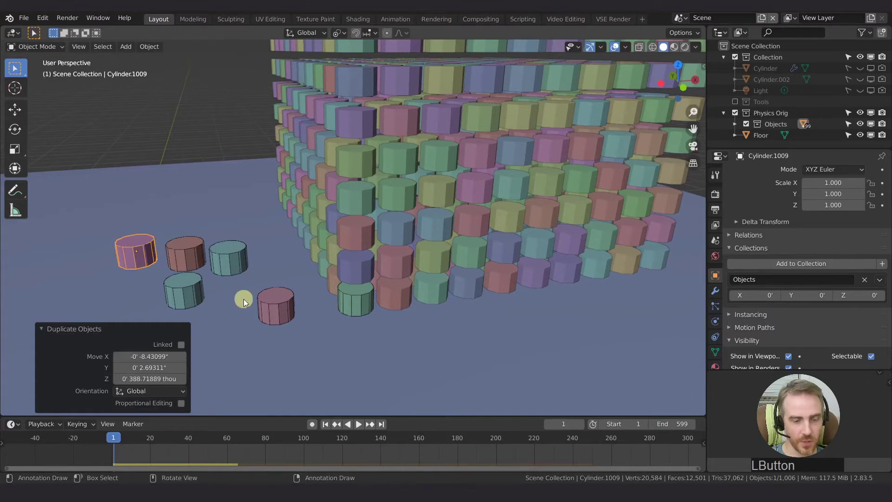
Step: Undo the five cylinder duplications beside the block
key(ctrl+z)
key(ctrl+z)
key(ctrl+z)
key(ctrl+z)
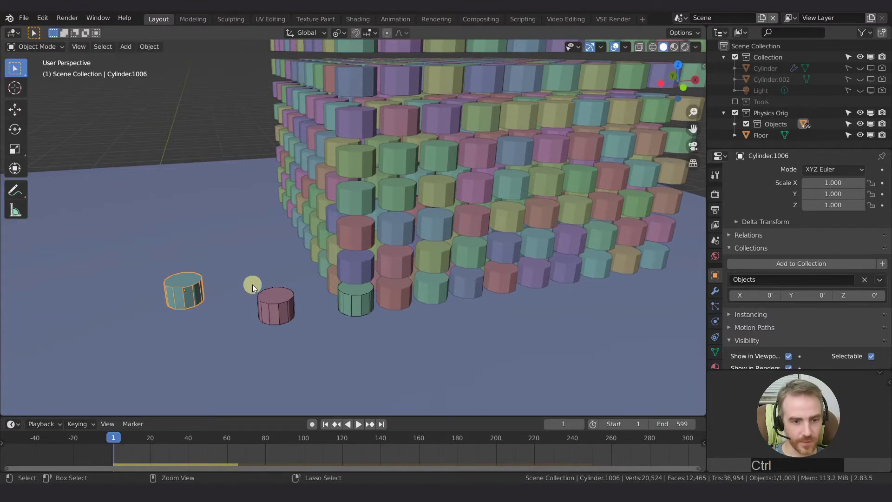
key(ctrl+z)
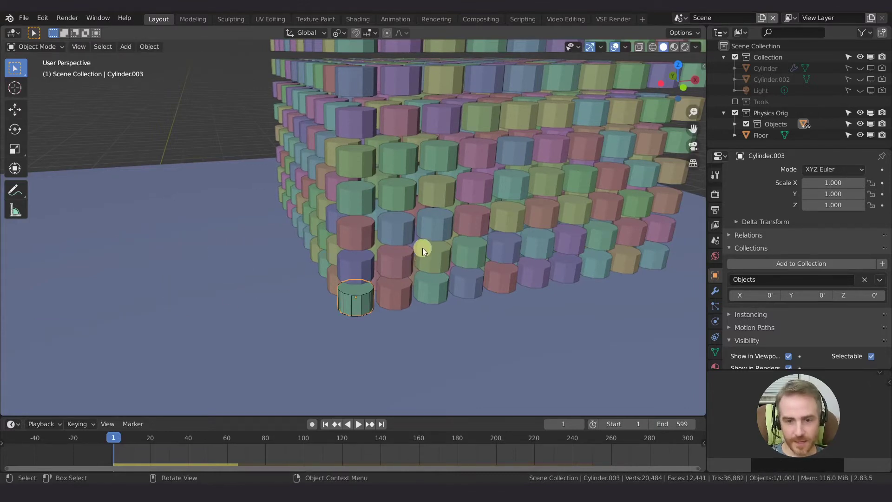
Step: Hide the viewport overlays, play the rigid body simulation with the whole block in view, and stop at frame 81
scroll(422, 248, down, 5)
shift+middle_drag(427, 242, 185, 206)
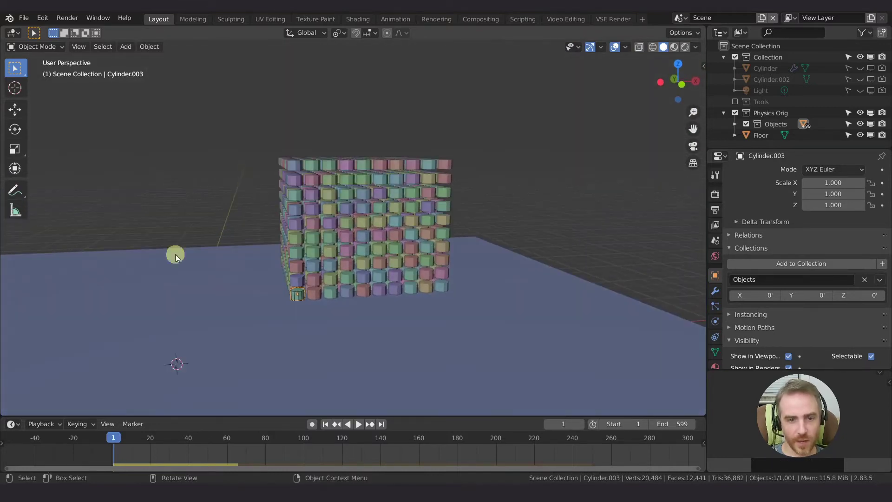
middle_drag(476, 253, 473, 253)
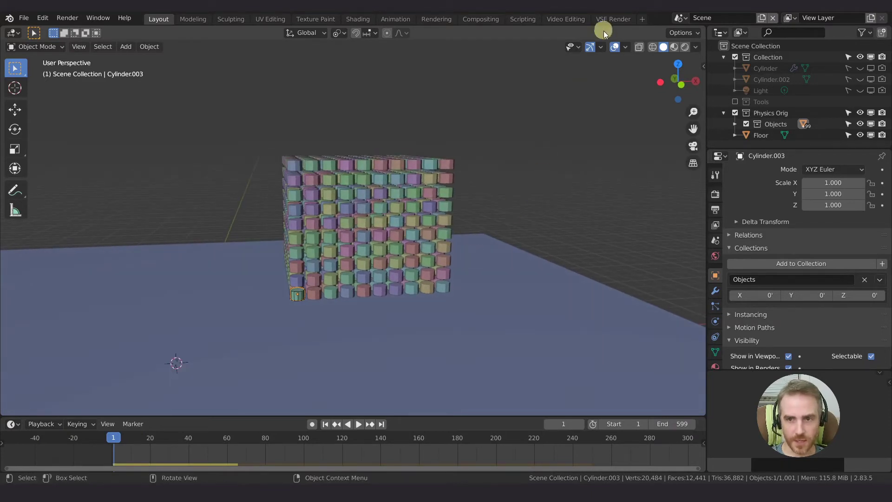
click(611, 48)
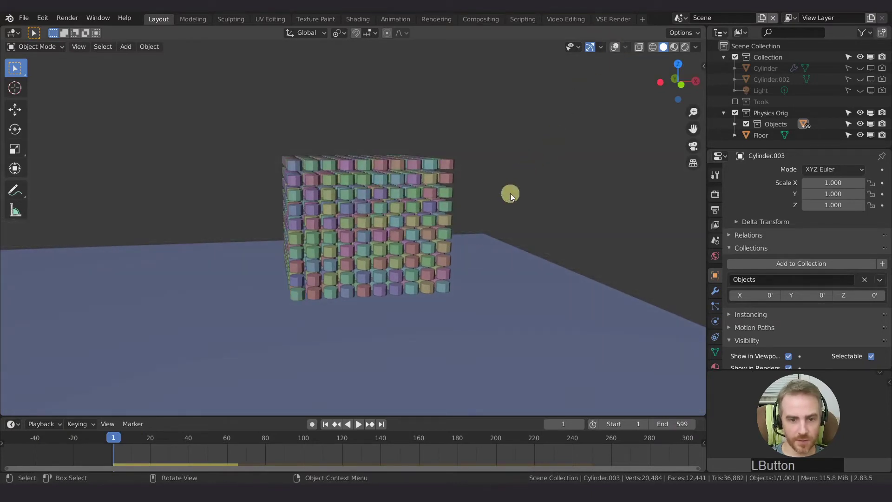
key(space)
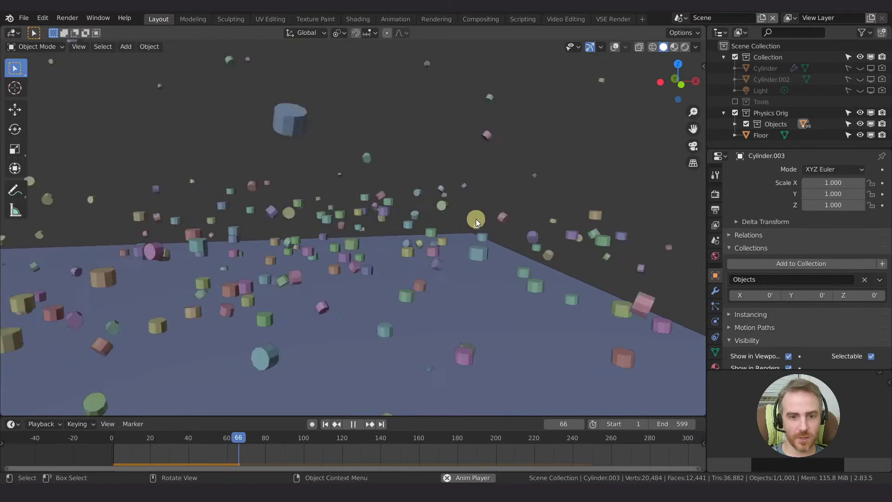
key(space)
Step: Examine how the cylinders have scattered above, around and below the floor, from far and near and from several angles
mouse_move(467, 221)
middle_down()
mouse_move(476, 253)
mouse_move(457, 226)
middle_up()
scroll(455, 229, down, 8)
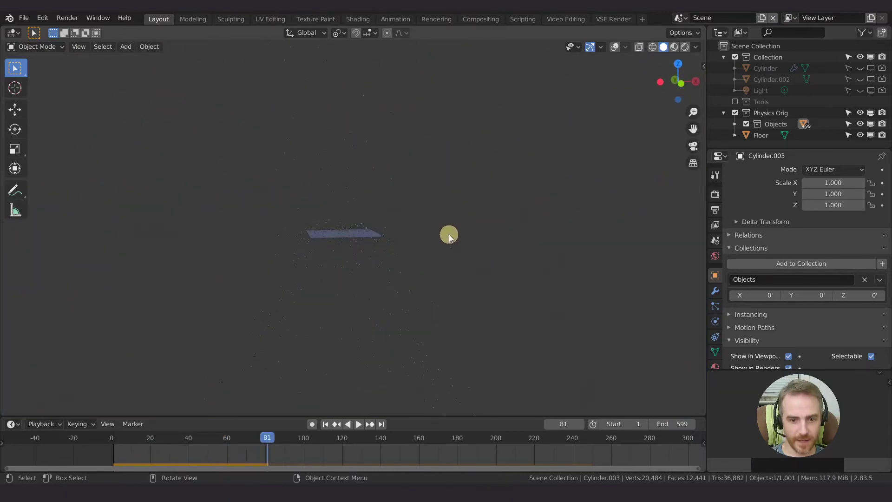
scroll(448, 234, up, 2)
scroll(448, 233, up, 8)
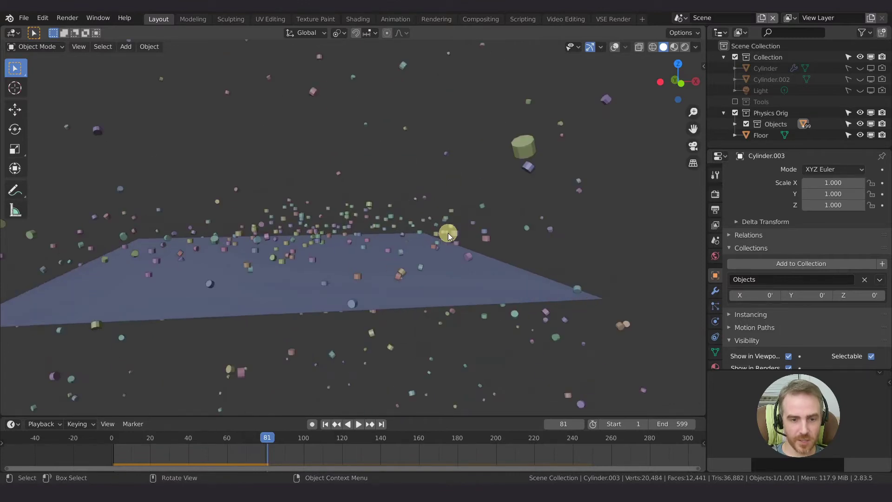
scroll(448, 233, down, 10)
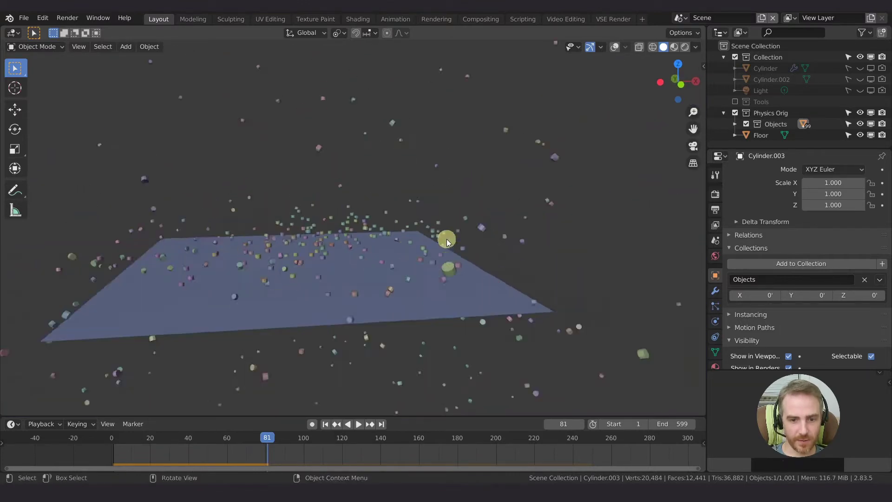
shift+middle_drag(442, 241, 378, 225)
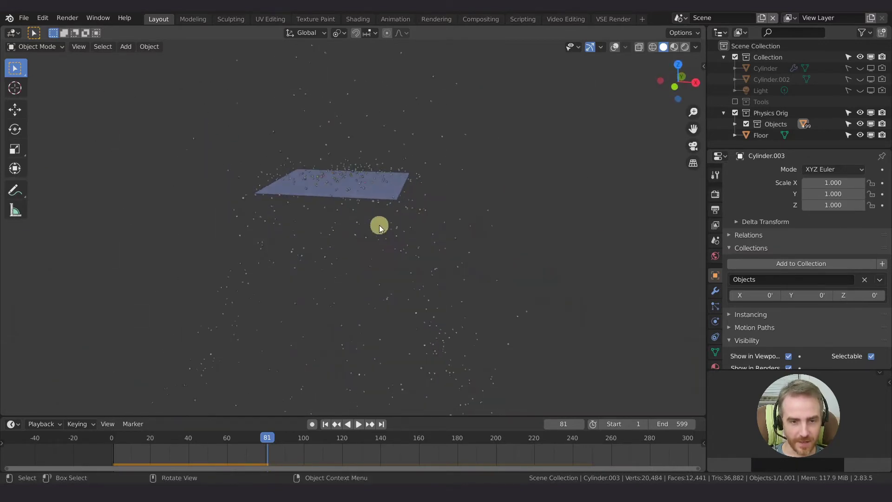
scroll(381, 191, up, 5)
shift+middle_drag(381, 190, 439, 272)
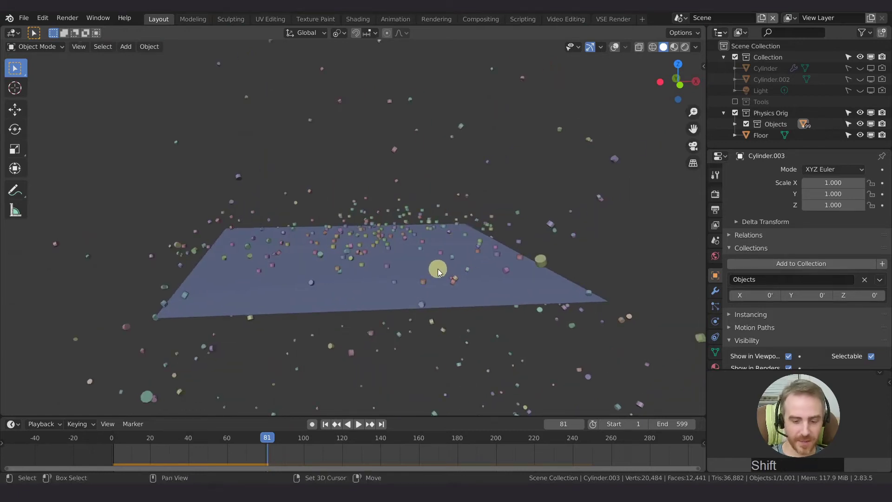
Step: Replay the simulation from the first frame, then return to frame 1 with the intact block in view
key(shift+Left)
key(space)
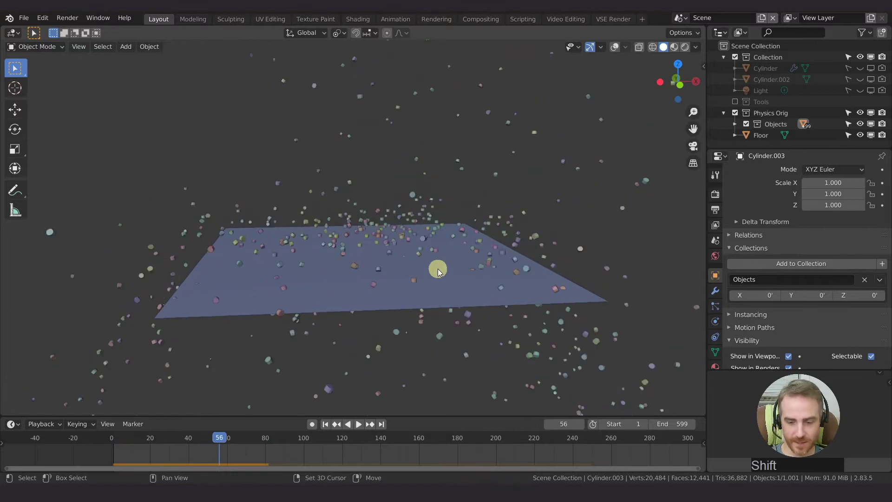
key(shift+Left)
scroll(438, 238, up, 4)
shift+middle_drag(438, 238, 420, 252)
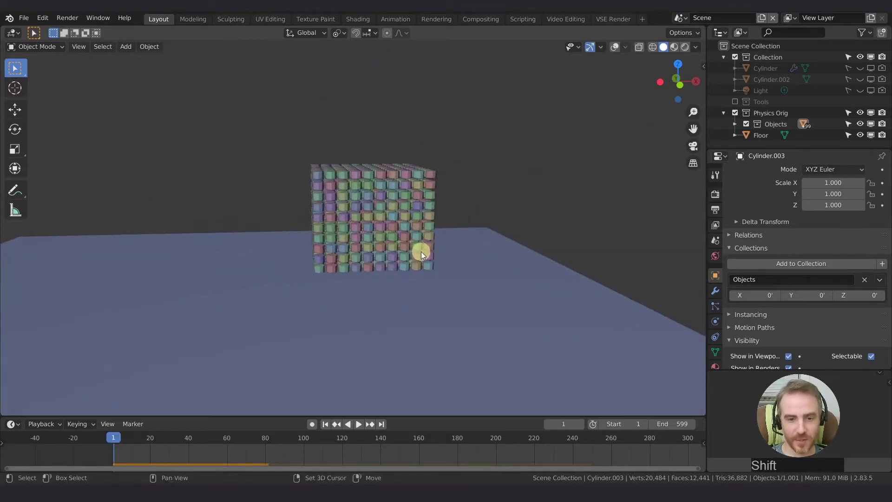
scroll(421, 249, up, 2)
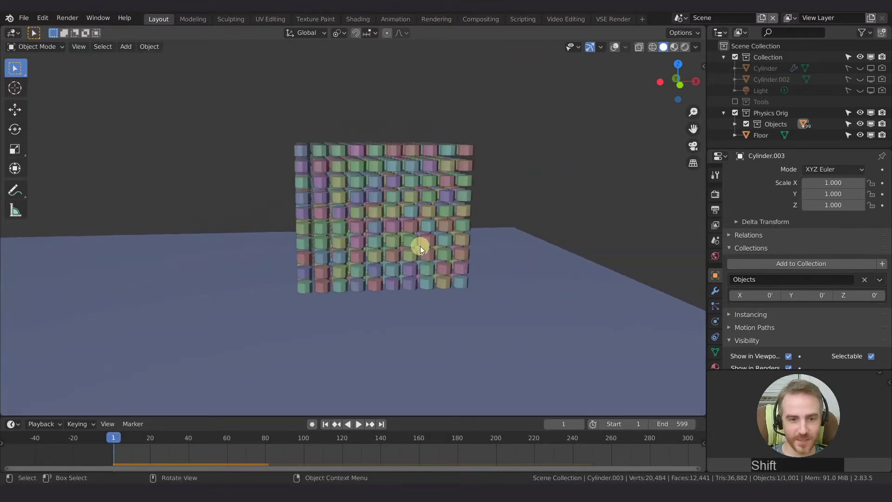
Step: Show the viewport overlays and select all objects in the Objects collection, with Cylinder.003 as the active object
click(613, 46)
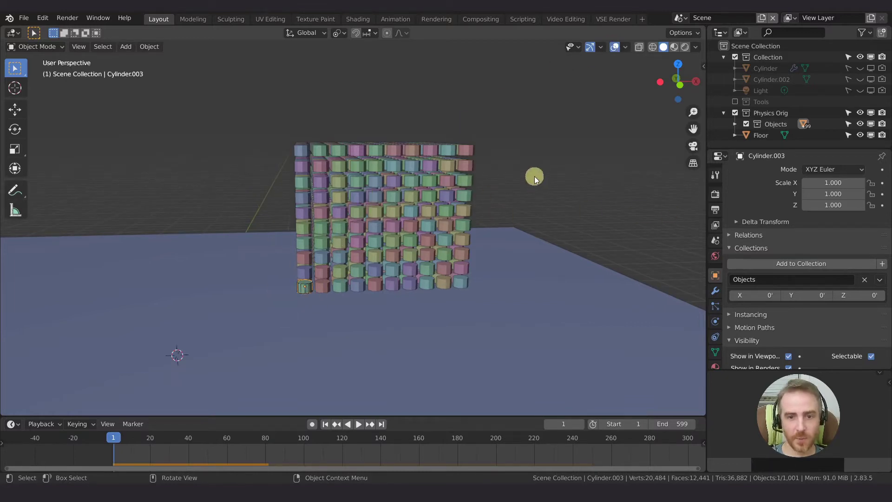
click(483, 179)
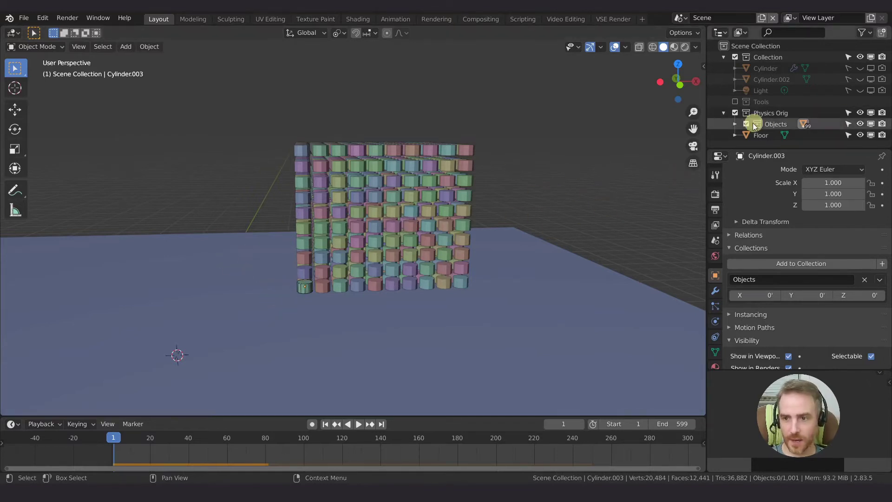
click(734, 124)
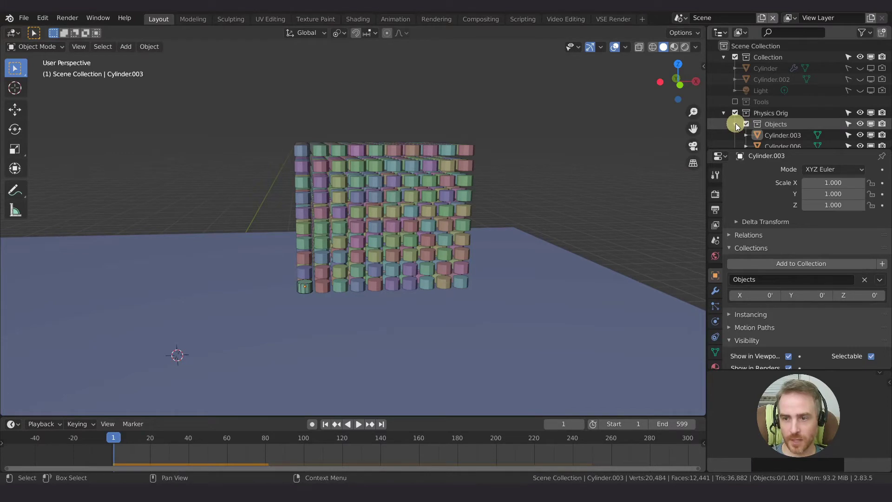
click(779, 134)
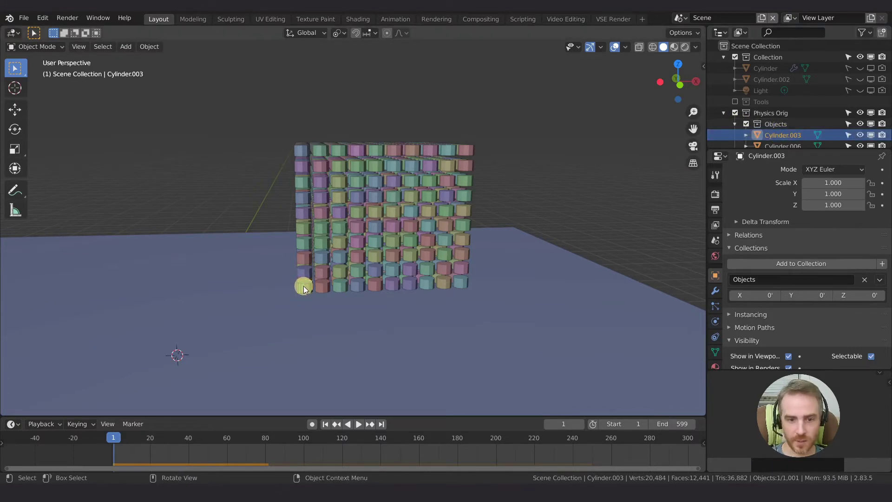
right_click(776, 125)
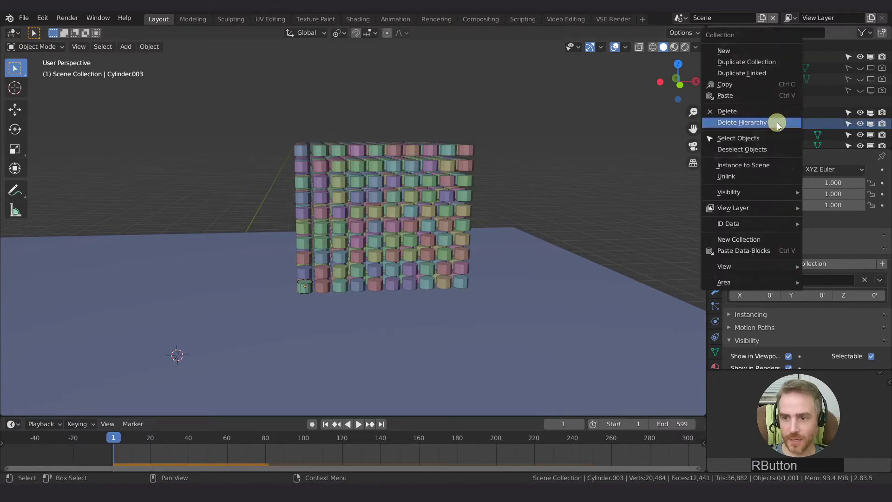
click(753, 140)
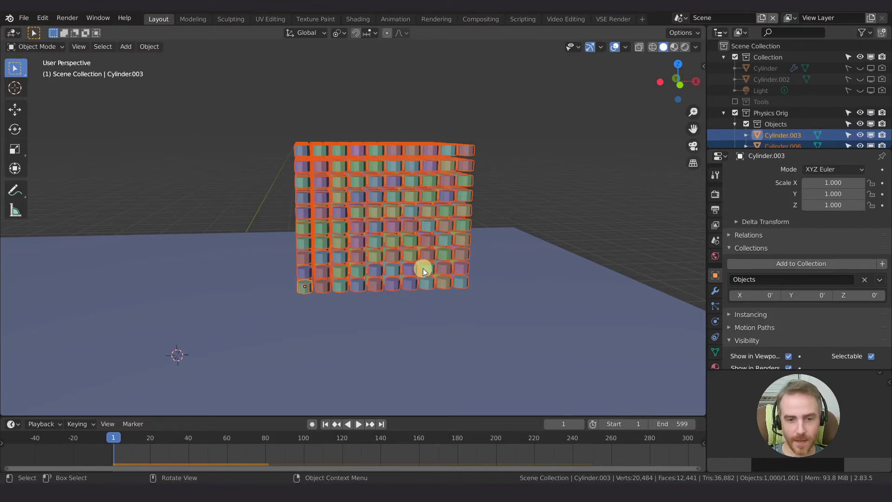
Step: Examine up close where the selected cylinders' origin lies at the block's bottom corner cylinder
scroll(389, 277, up, 5)
mouse_move(389, 277)
shift+middle_down()
mouse_move(428, 247)
mouse_move(391, 285)
shift+middle_up()
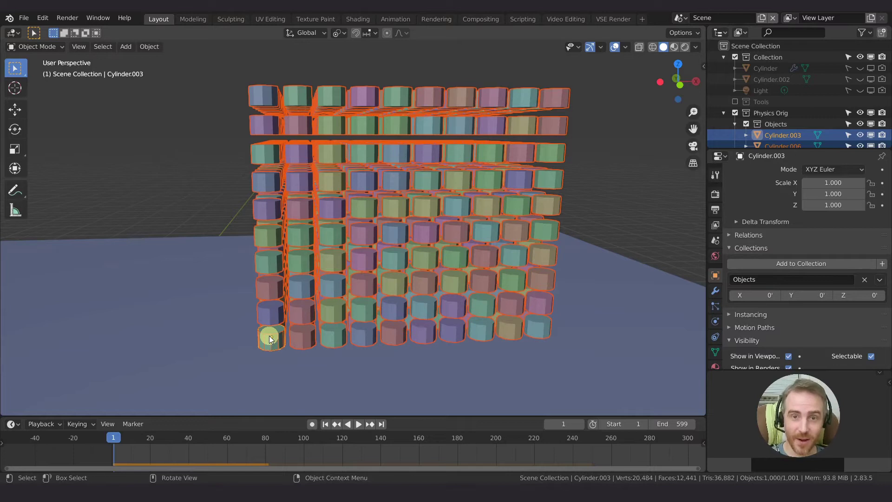
shift+middle_drag(343, 301, 392, 268)
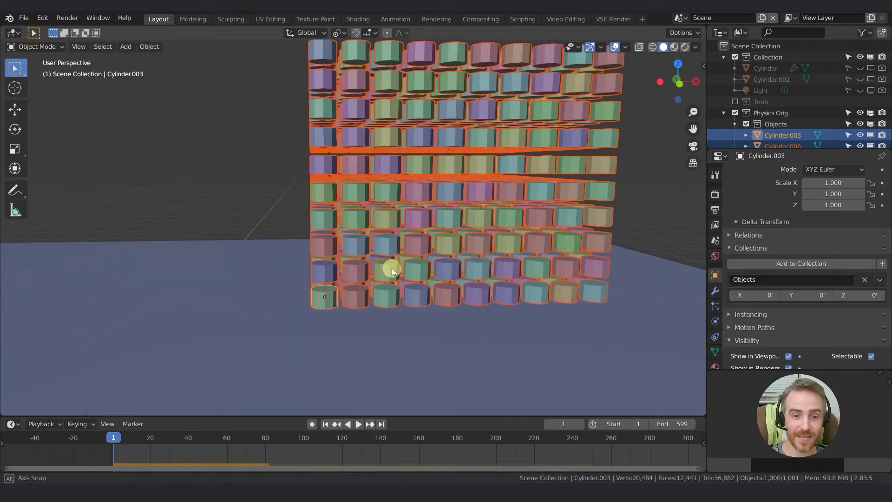
scroll(392, 269, up, 3)
scroll(333, 295, up, 4)
shift+middle_drag(335, 294, 342, 316)
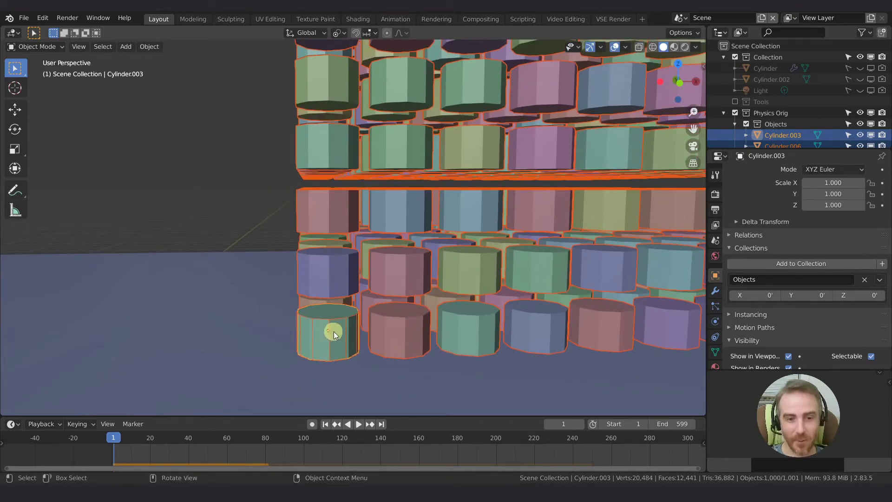
scroll(333, 331, down, 5)
shift+middle_drag(356, 292, 380, 292)
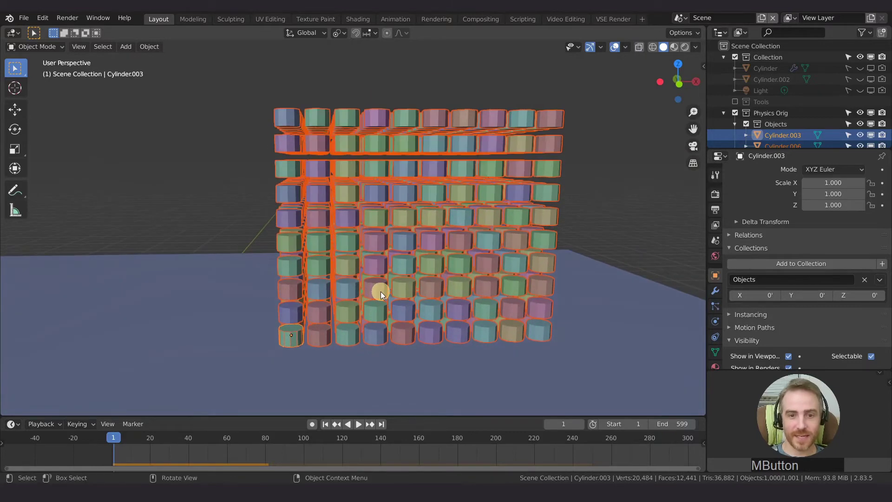
Step: Set the origin of all selected cylinders to their geometry and check the origin points across the block
right_click(414, 181)
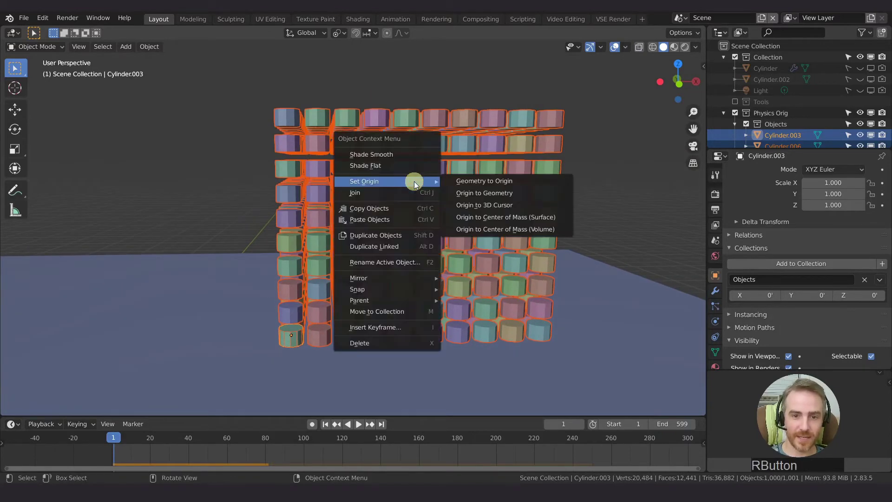
click(476, 196)
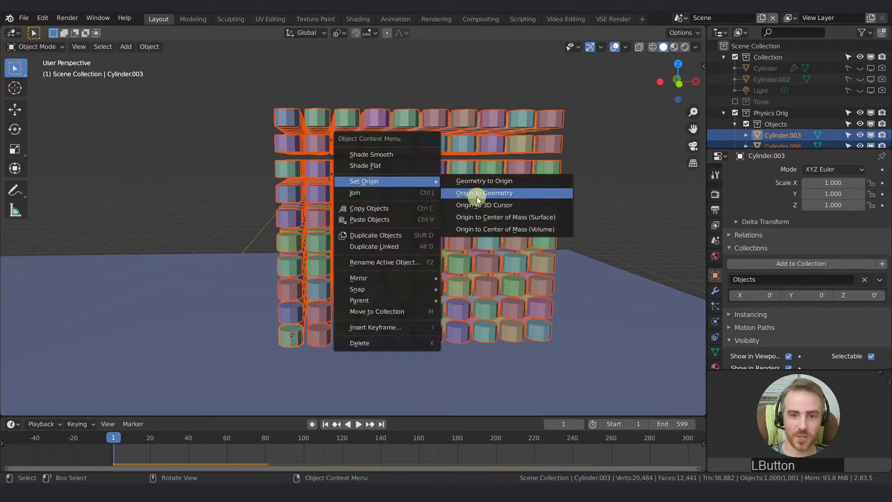
middle_drag(465, 215, 460, 256)
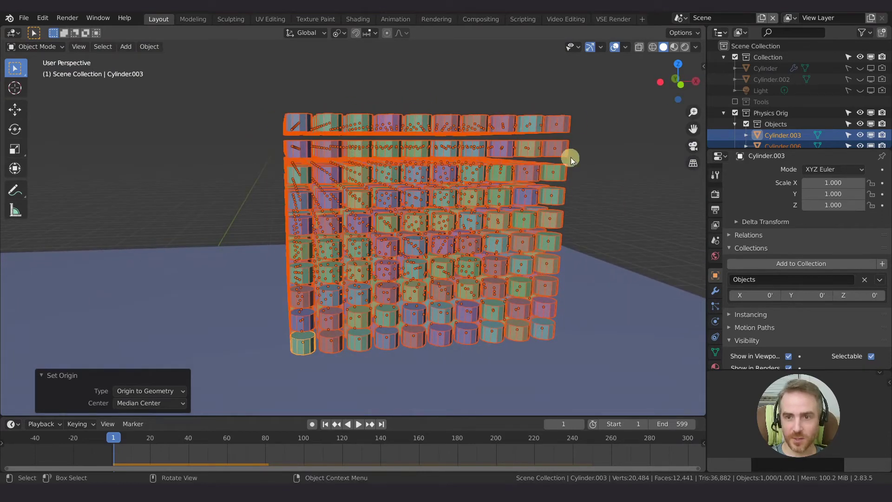
Step: Hide the viewport overlays, play the simulation with the new origins, and stop at frame 93 to view the whole pile
click(614, 47)
scroll(533, 182, down, 2)
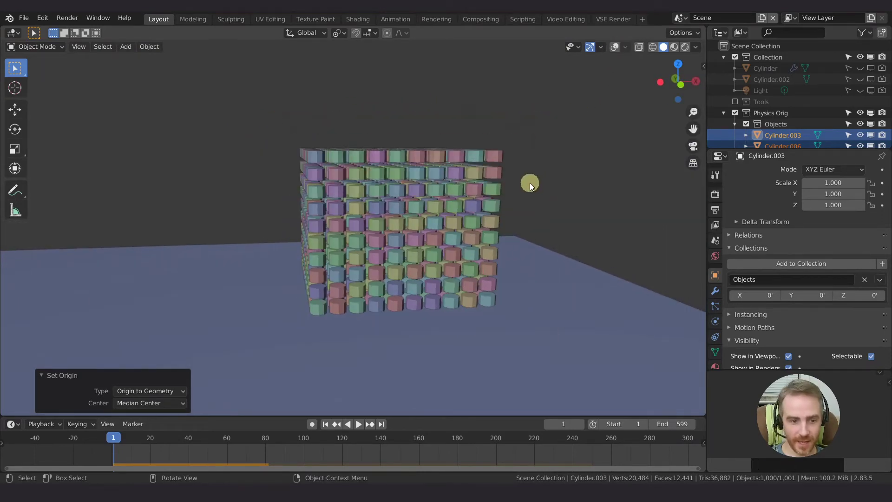
key(space)
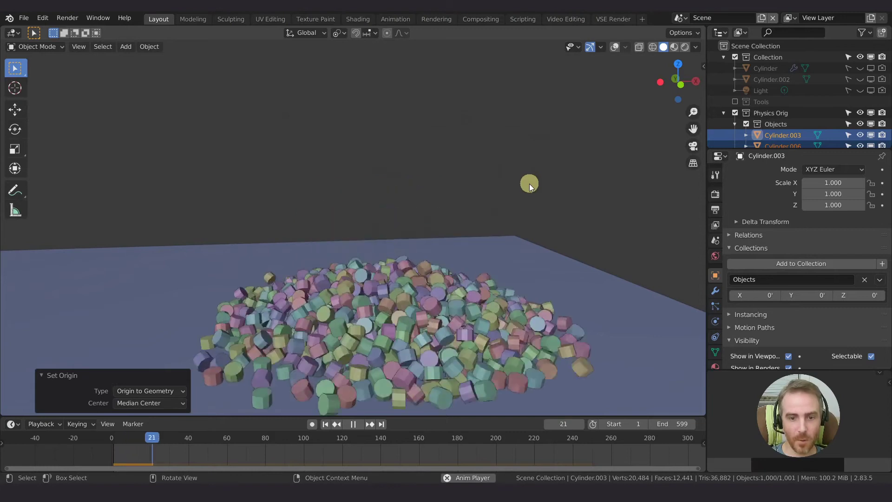
scroll(500, 259, down, 3)
middle_drag(490, 264, 422, 308)
scroll(436, 309, up, 3)
key(space)
scroll(434, 296, down, 3)
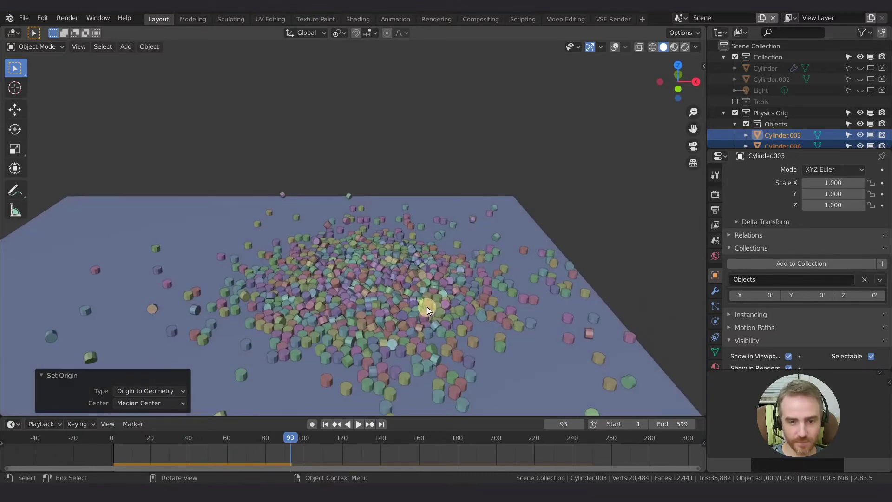
Step: Collapse the Set Origin settings and inspect up close how the fallen cylinders rest against each other in the pile
click(50, 376)
middle_drag(356, 350, 416, 251)
scroll(344, 293, up, 5)
scroll(371, 265, up, 5)
scroll(372, 260, up, 5)
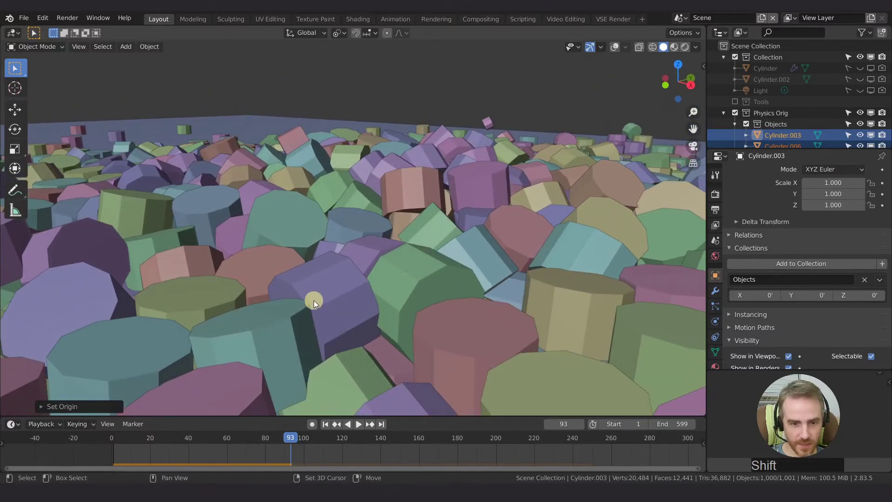
middle_drag(314, 299, 351, 245)
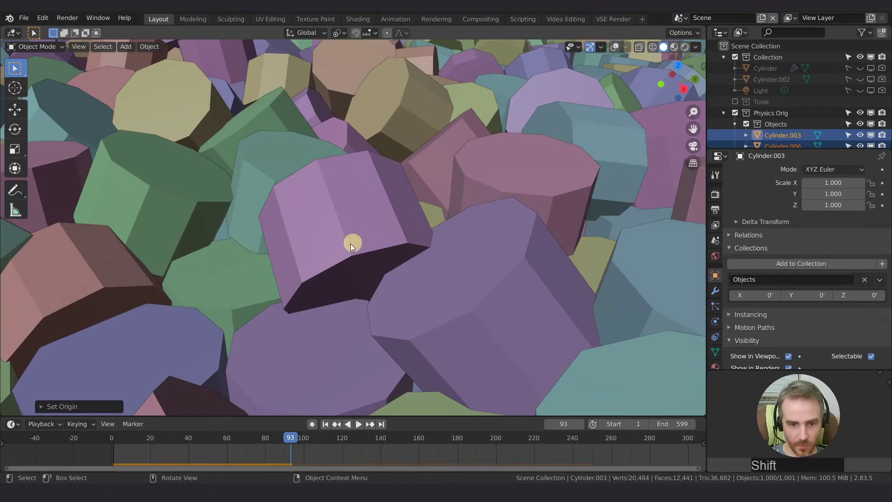
Step: View the whole pile and compare it with the viewport's Outline shading option switched off and back on
middle_drag(461, 280, 433, 233)
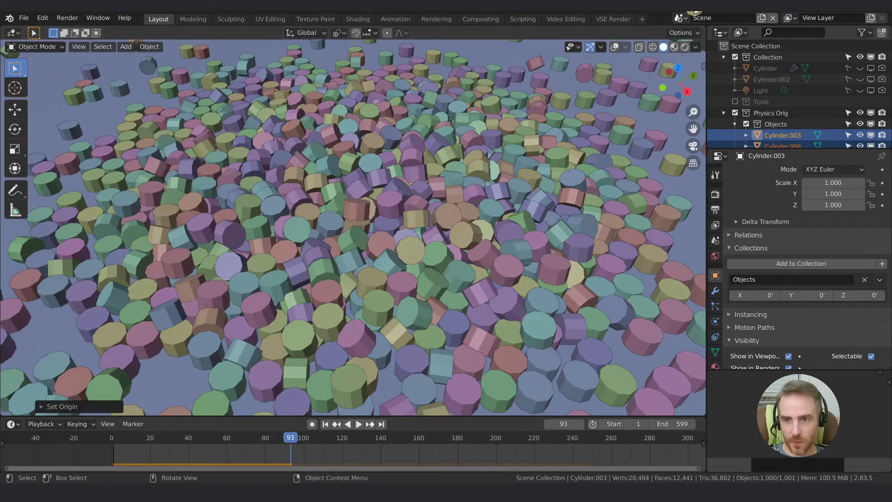
click(695, 48)
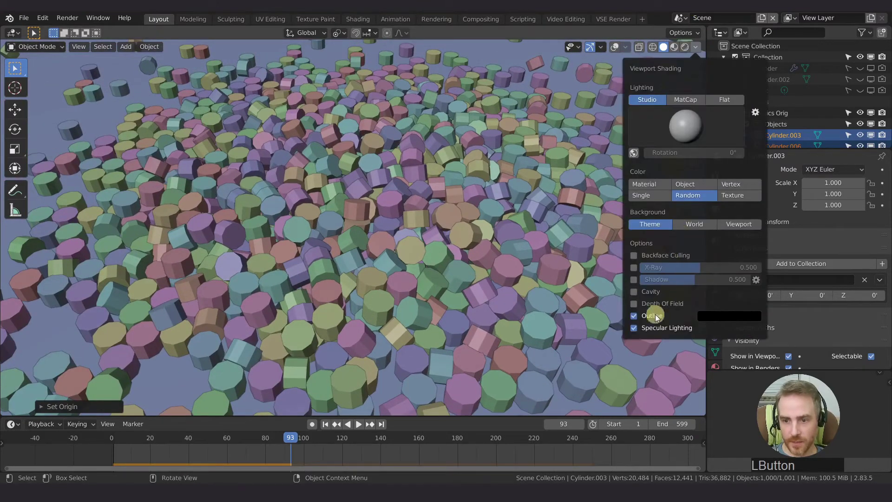
click(633, 315)
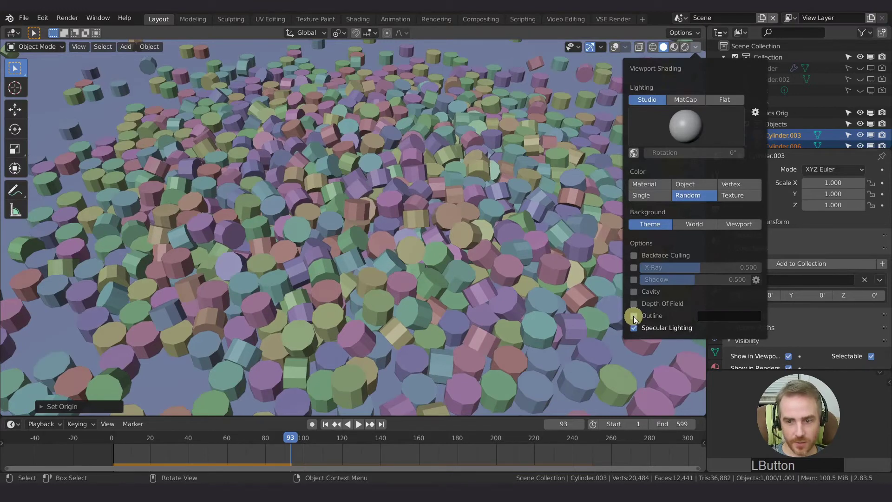
scroll(438, 258, up, 6)
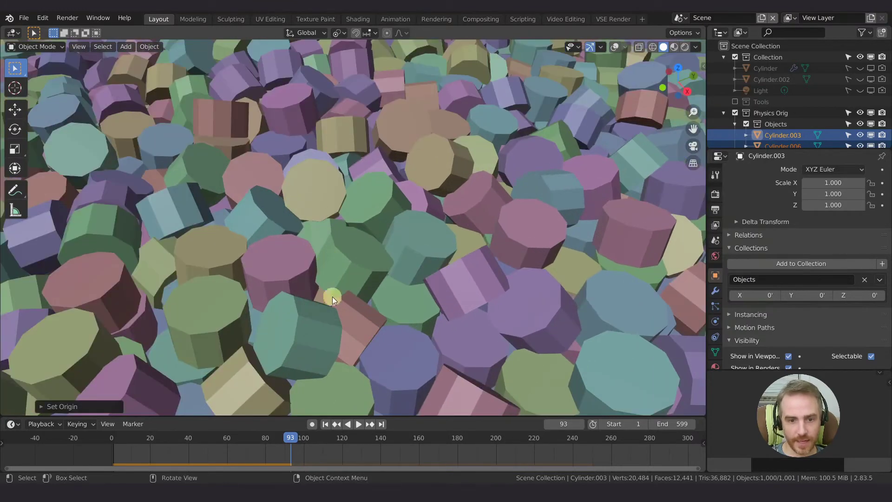
click(694, 47)
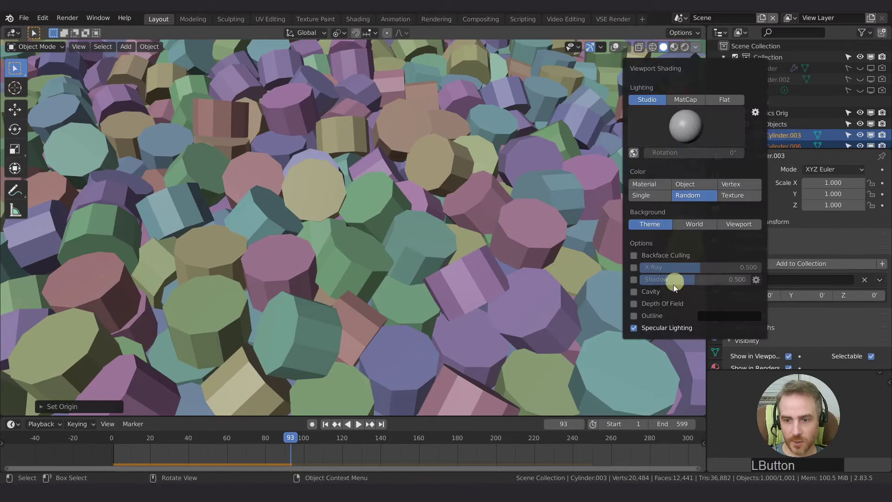
click(632, 316)
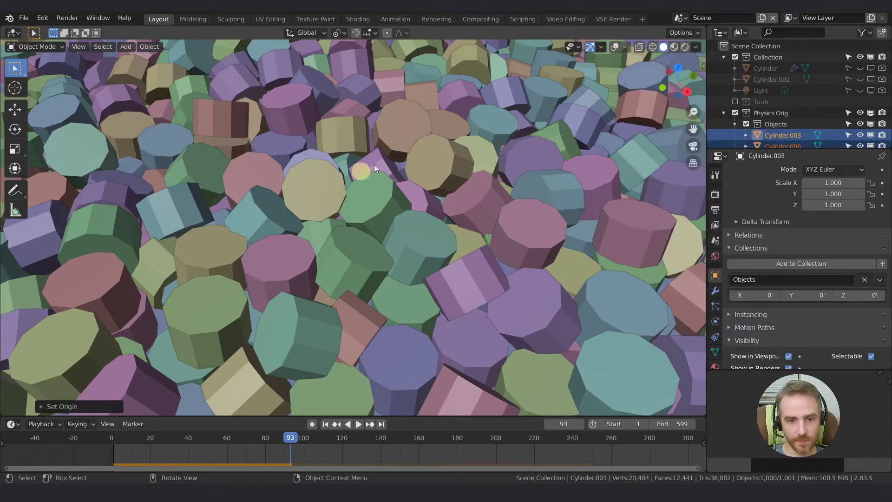
Step: Try adjusting the brightness of the outline colour in the viewport shading options
click(696, 46)
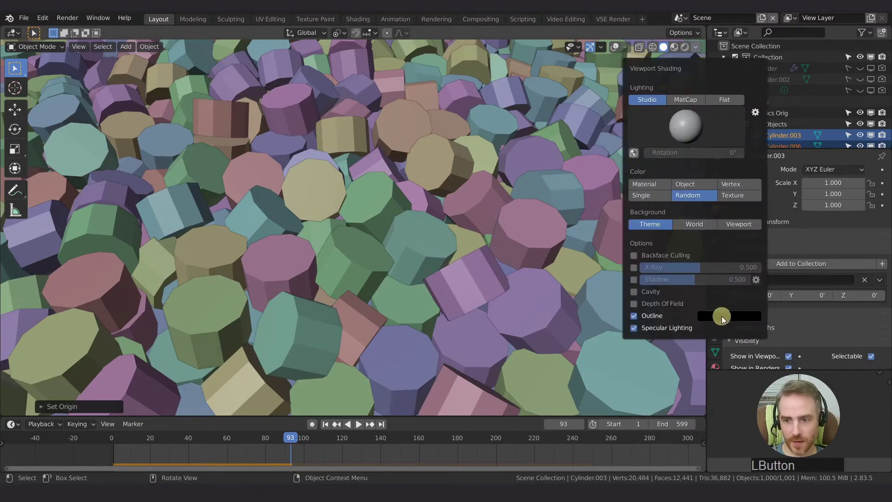
click(743, 316)
drag(792, 230, 790, 290)
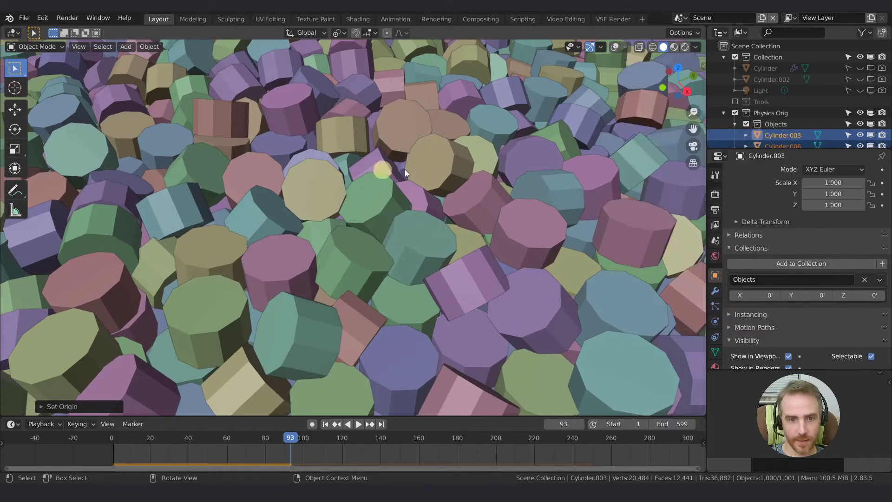
Step: Return the simulation to frame 1 and show the viewport overlays again with the block's lower corner in view
scroll(406, 202, down, 5)
scroll(406, 202, up, 4)
shift+middle_drag(394, 195, 420, 226)
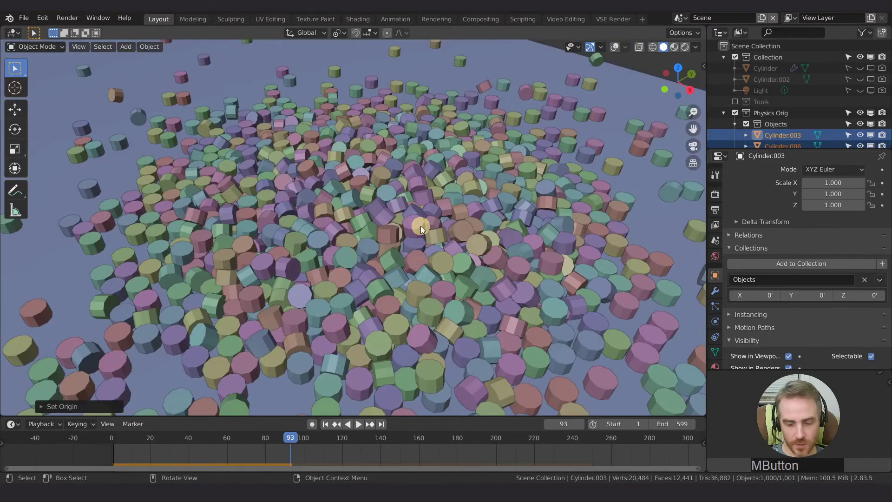
key(shift+Left)
middle_drag(467, 193, 386, 219)
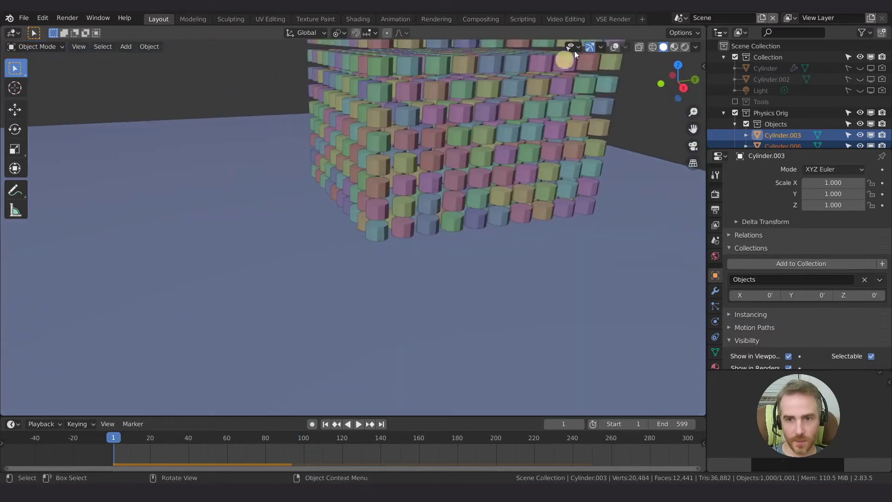
click(614, 46)
Step: Enable the rigid body Collision Margin on the block's front bottom corner cylinder and set its margin to 0
click(379, 232)
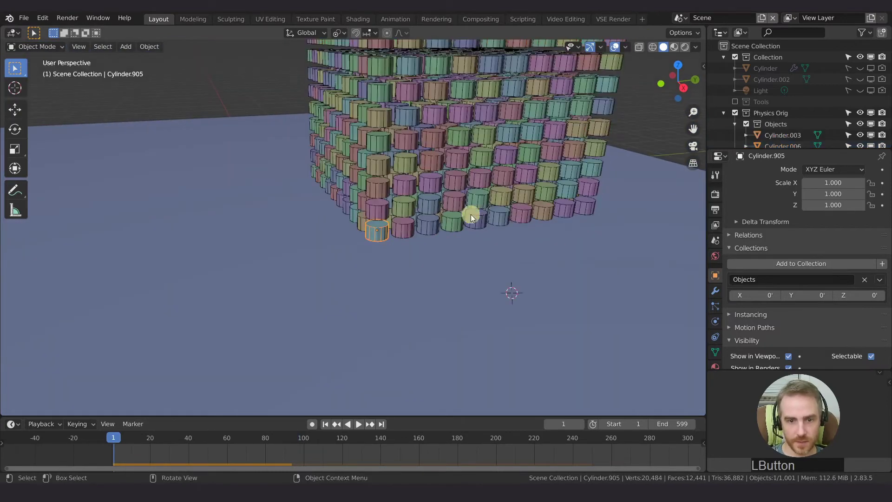
shift+middle_drag(458, 183, 416, 243)
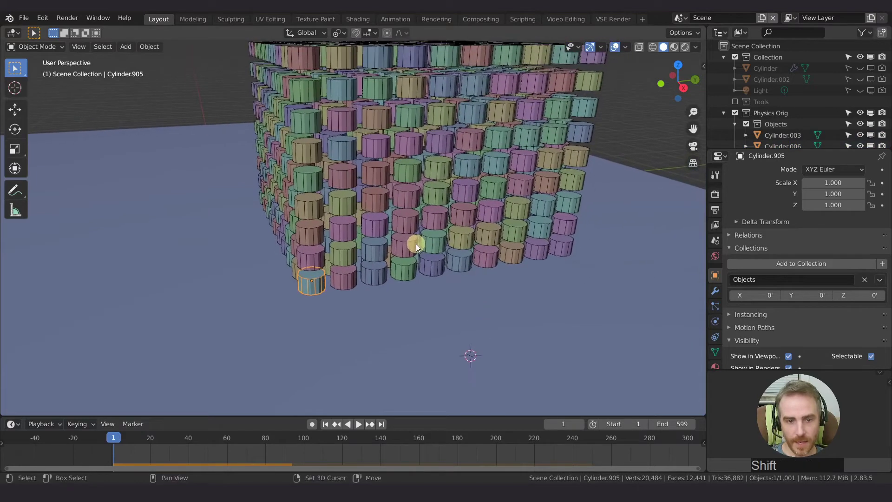
click(713, 321)
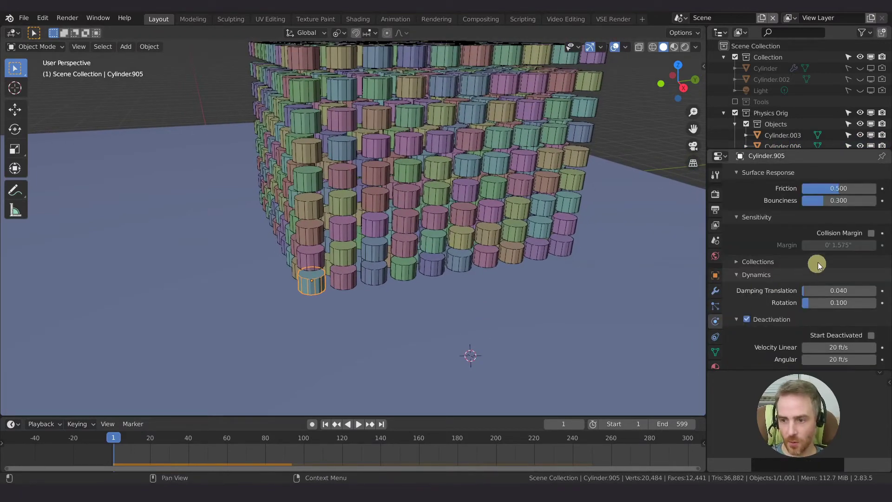
click(871, 233)
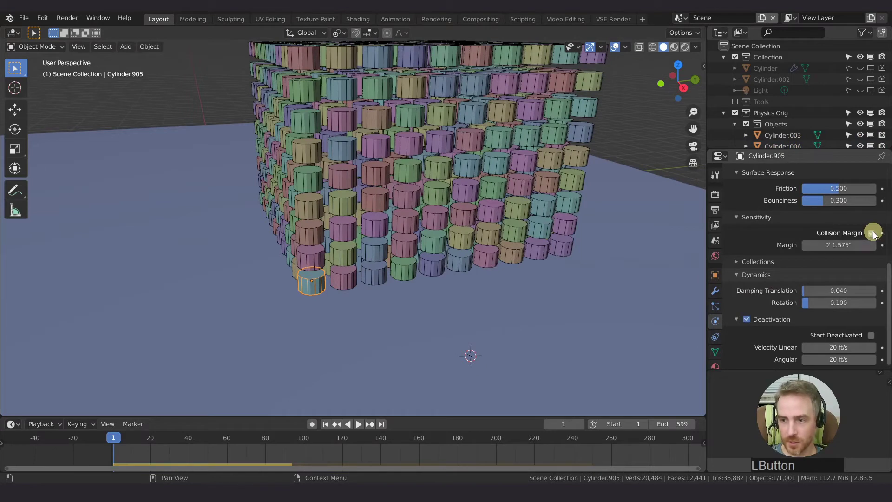
click(843, 244)
text(0)
key(Return)
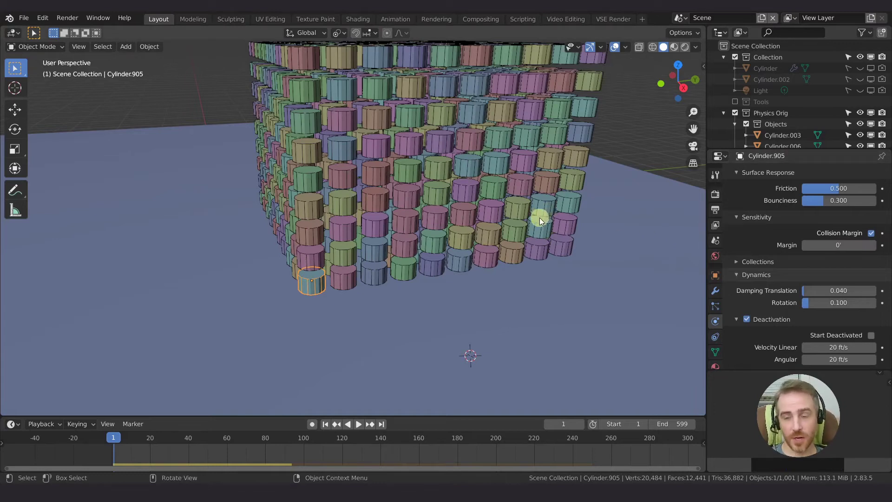
Step: Select several other cylinders and the corner cylinder in turn to compare their Collision Margin settings
click(413, 174)
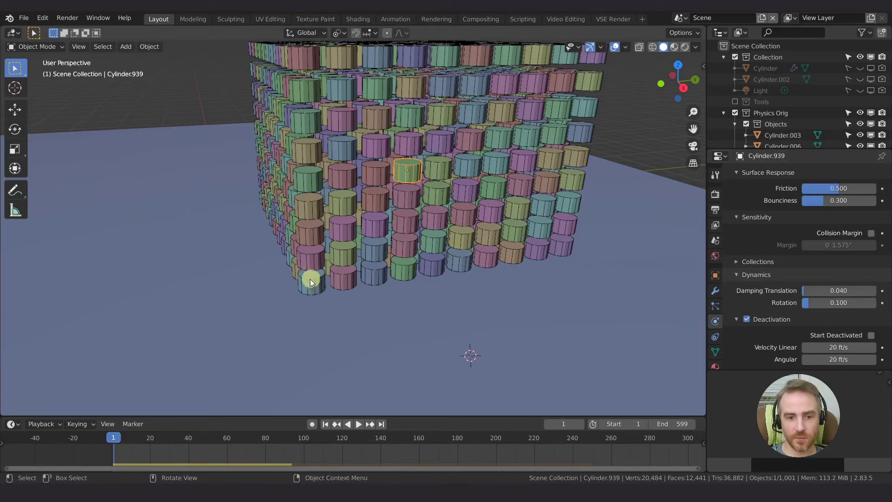
click(311, 285)
click(350, 208)
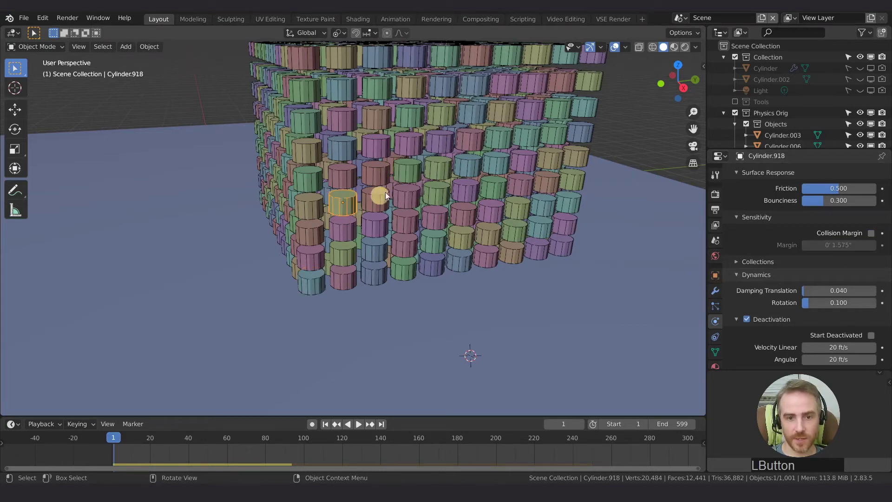
click(444, 153)
click(507, 189)
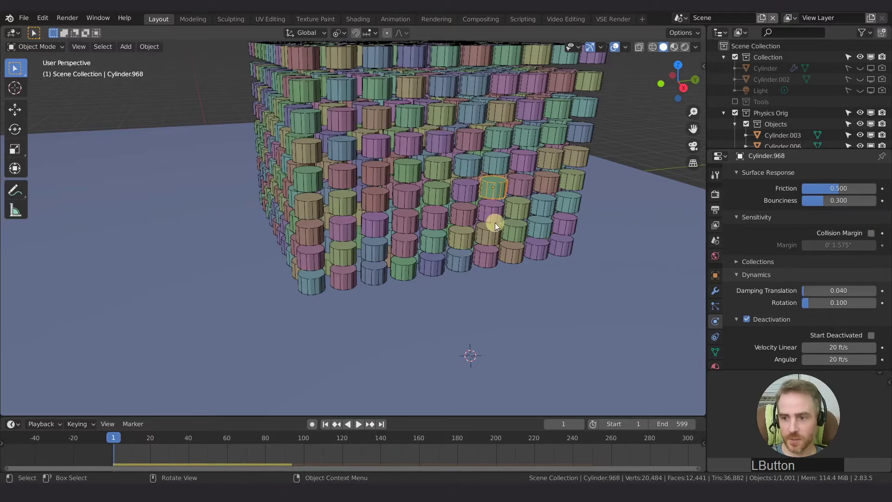
click(494, 222)
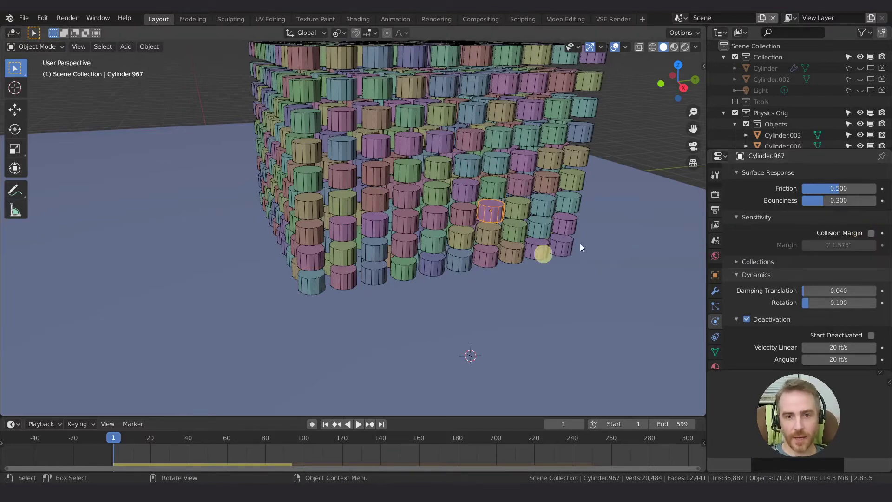
click(317, 289)
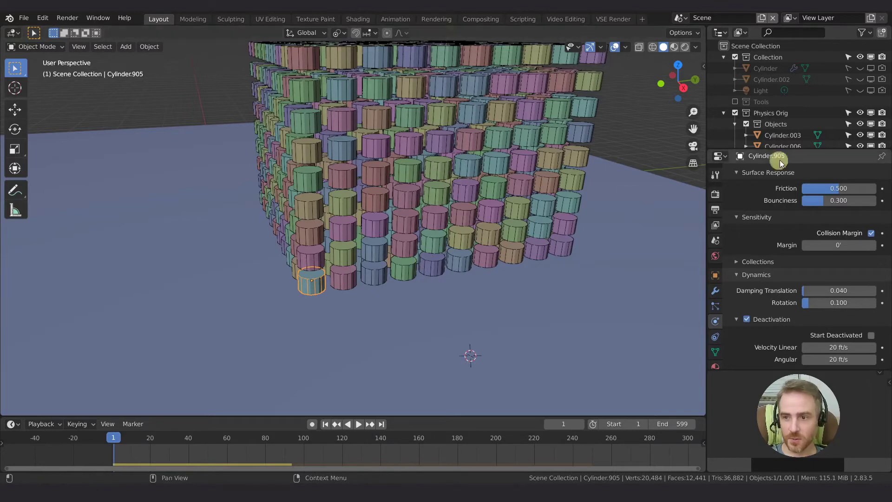
Step: Make Cylinder.003 the active object, enable its rigid body Collision Margin and set the margin to 0
click(788, 135)
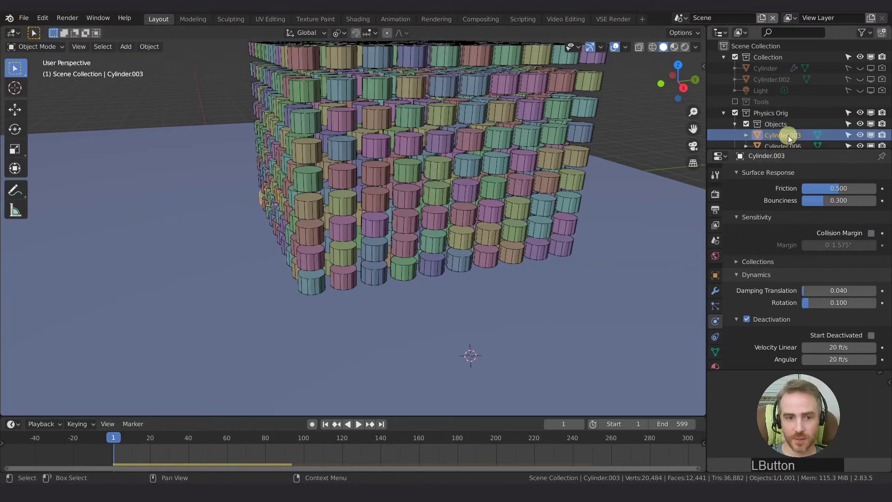
middle_drag(362, 195, 400, 244)
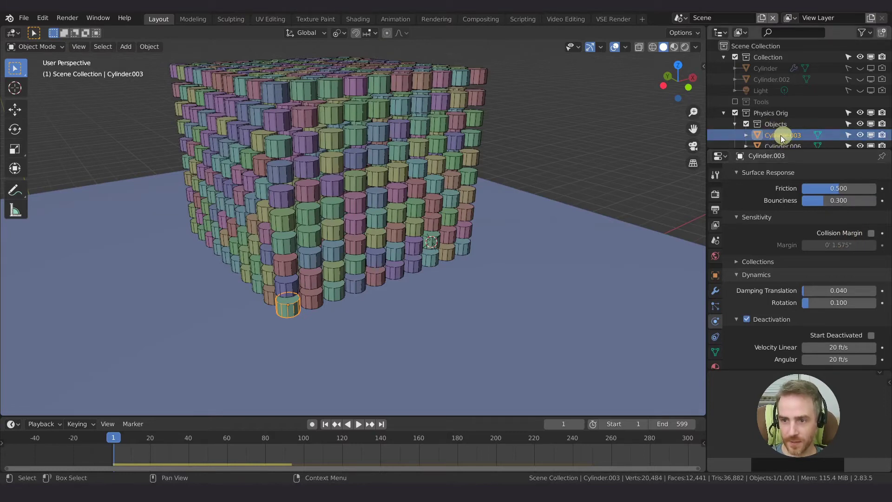
click(871, 233)
click(853, 247)
text(0)
key(KP_Enter)
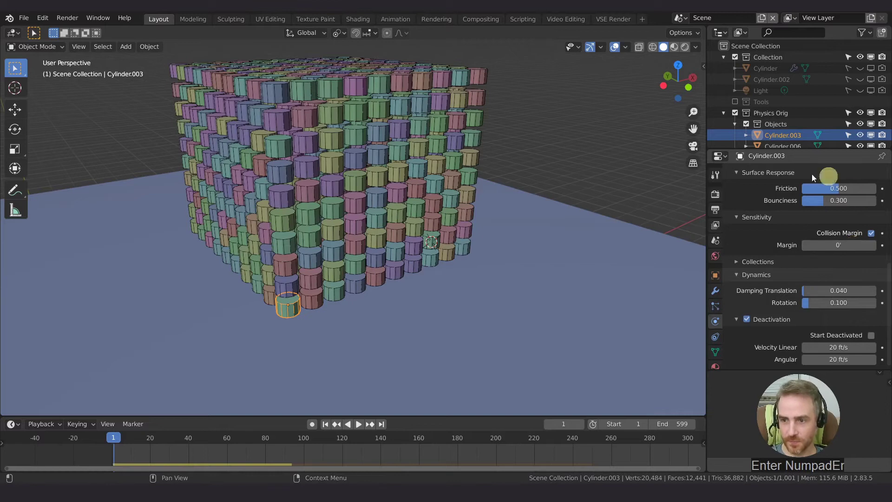
Step: Select all cylinders in the Objects collection and copy the rigid body settings from the active cylinder to them
right_click(773, 125)
click(773, 124)
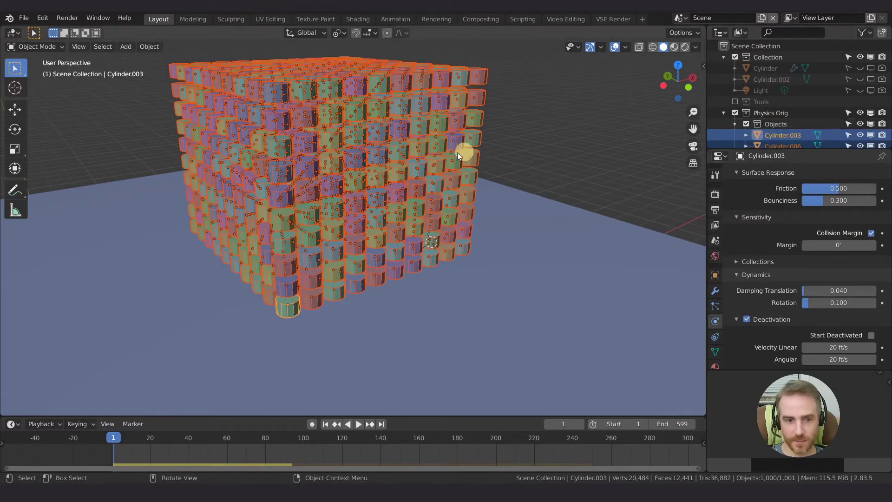
shift+middle_drag(354, 198, 418, 191)
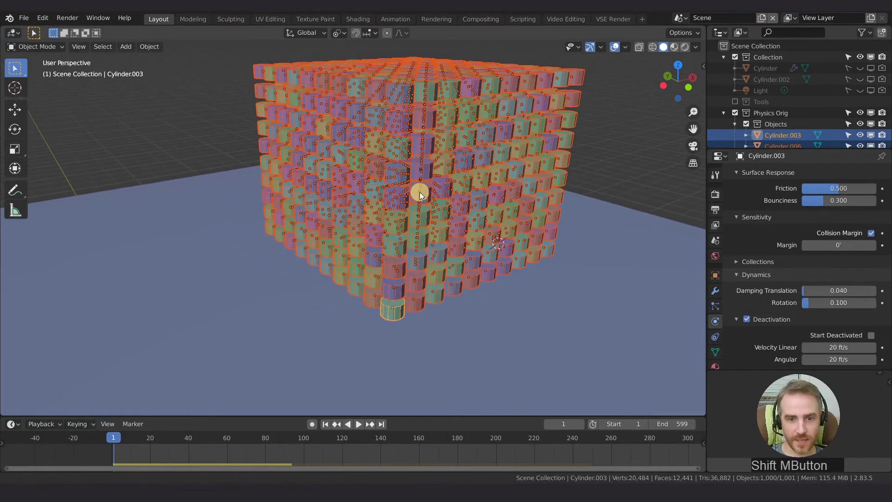
click(156, 52)
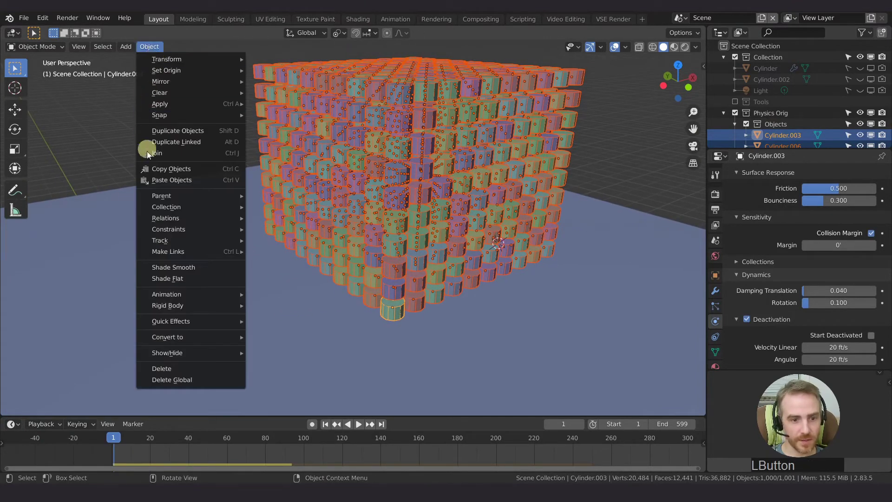
mouse_move(188, 308)
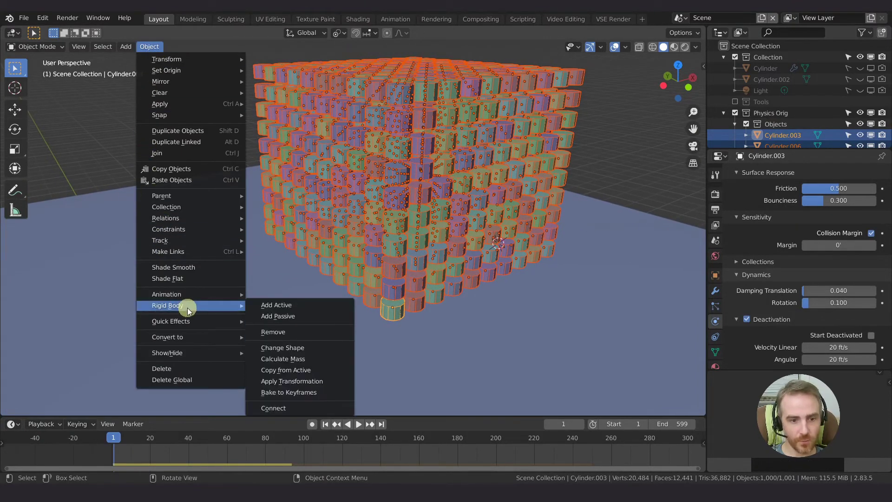
click(292, 370)
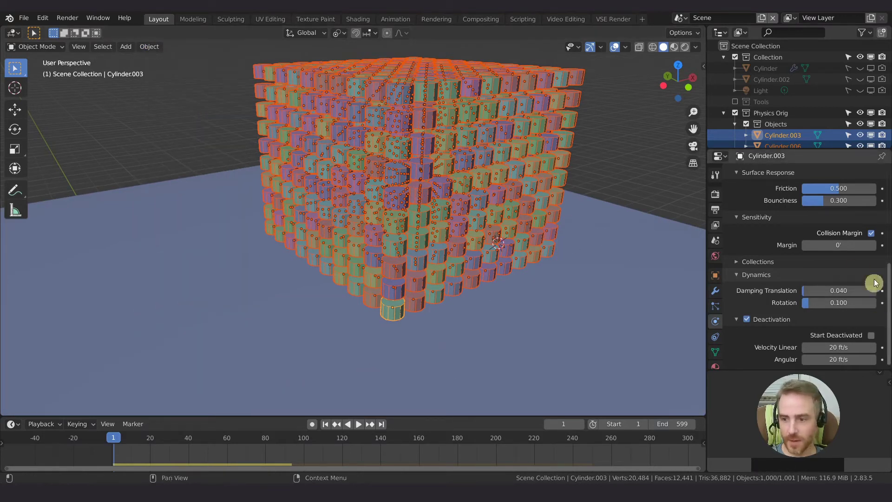
Step: Select a few cylinders across the block to check their copied Collision Margin settings
click(500, 155)
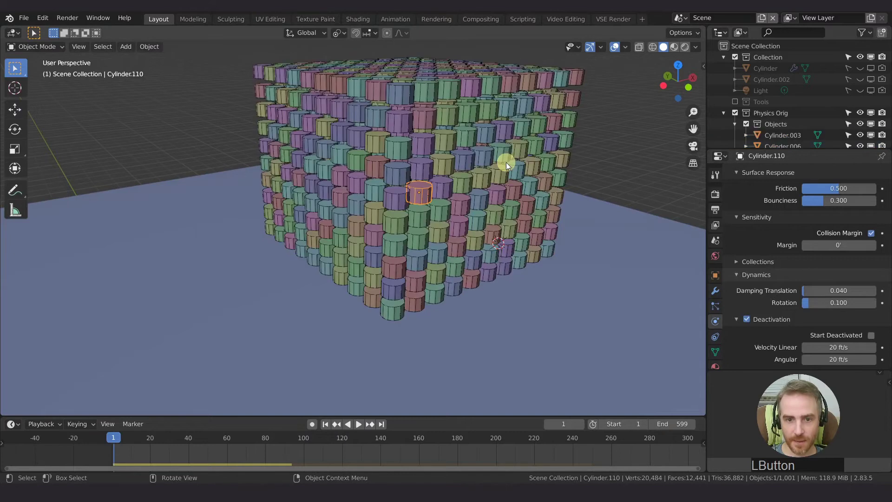
click(514, 232)
click(449, 172)
middle_drag(450, 173, 472, 177)
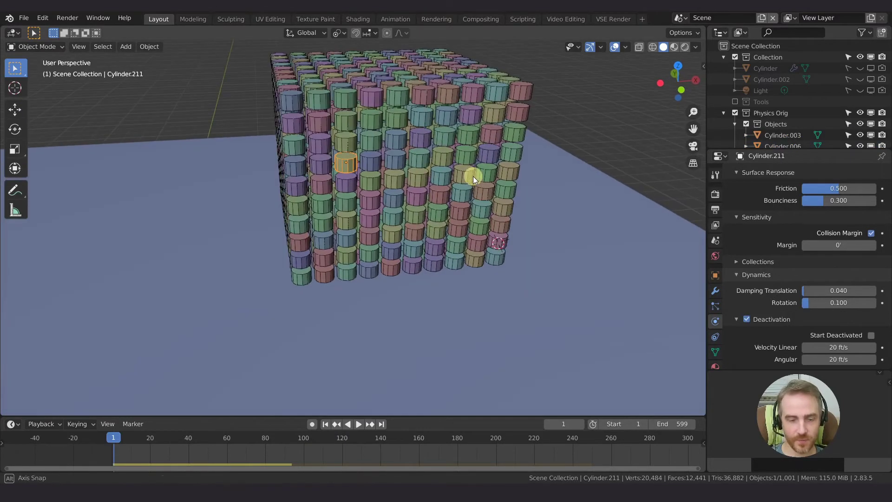
Step: Hide the viewport overlays, play the simulation with the zero collision margins and stop at frame 175
click(611, 48)
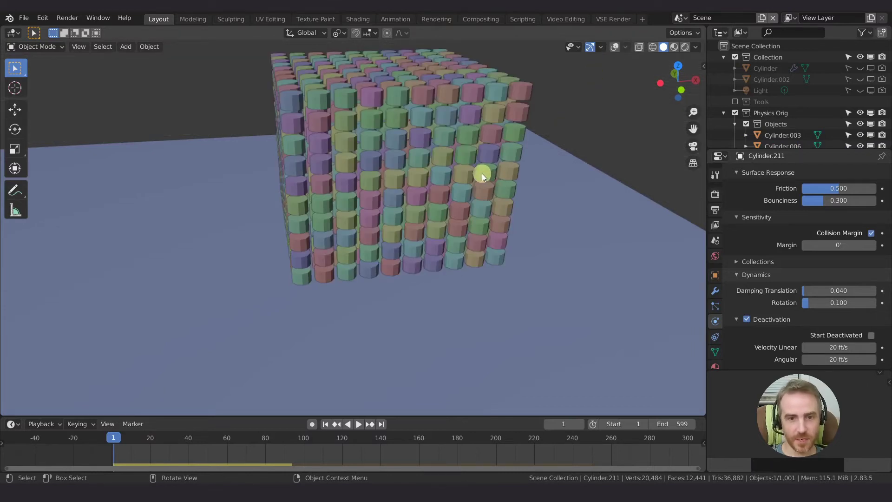
key(space)
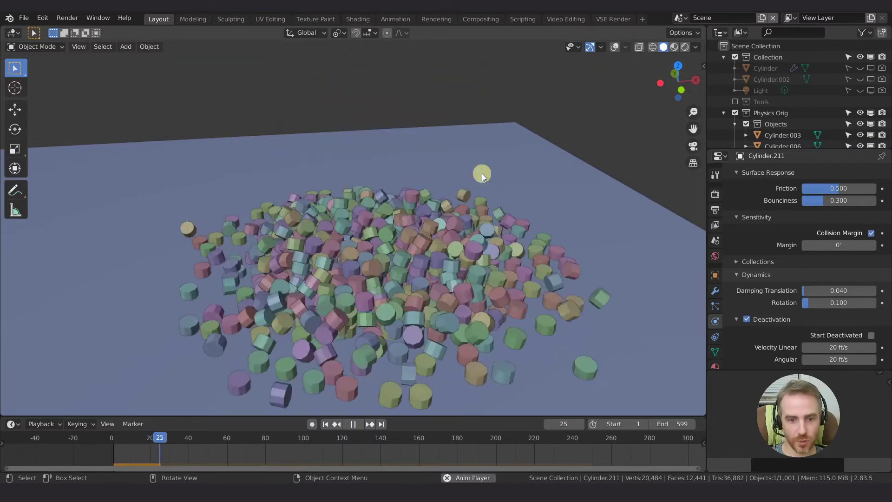
scroll(449, 199, down, 3)
scroll(423, 230, down, 1)
scroll(423, 230, up, 2)
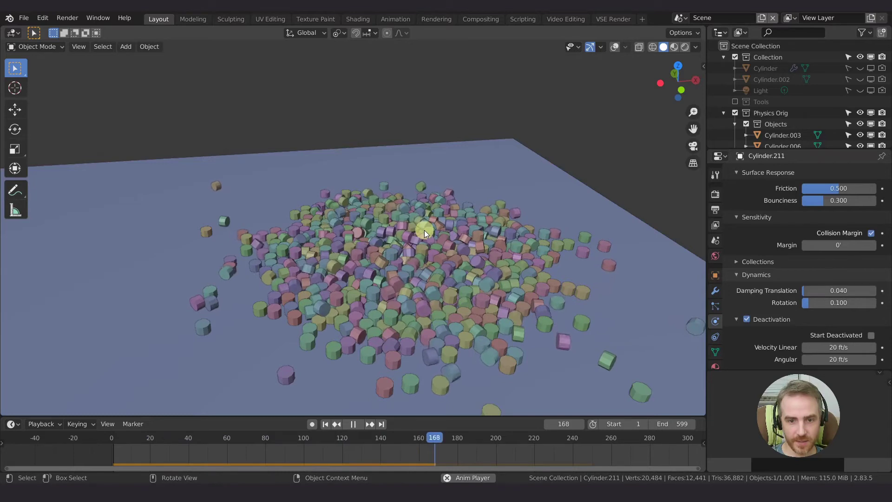
key(space)
Step: Inspect up close from several angles how the fallen cylinders touch each other in the pile
scroll(428, 279, up, 4)
shift+middle_drag(423, 278, 486, 180)
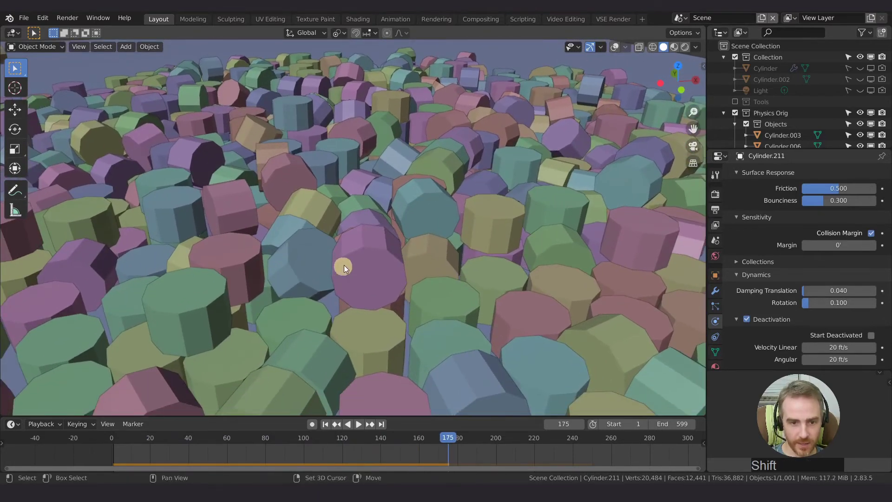
scroll(344, 264, down, 5)
middle_drag(344, 264, 454, 235)
shift+middle_drag(235, 210, 432, 173)
shift+middle_drag(264, 195, 434, 234)
shift+middle_drag(289, 248, 332, 252)
ctrl+middle_drag(265, 285, 253, 273)
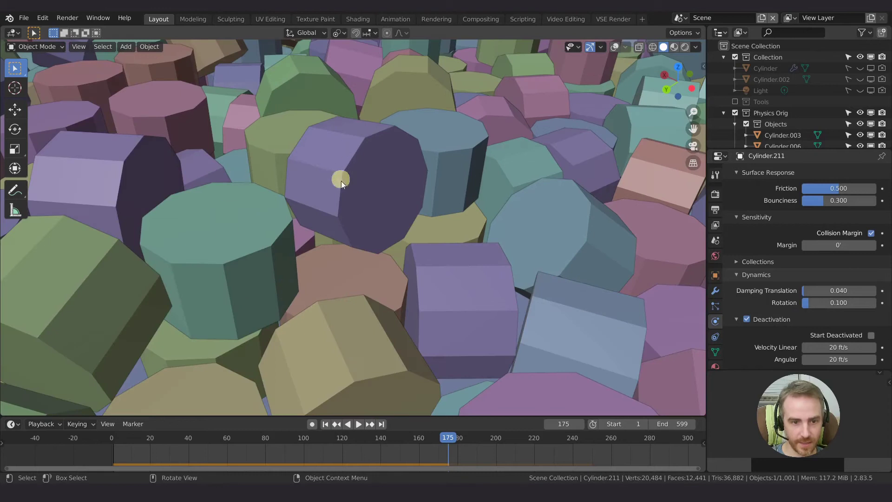
Step: Move the simulation back to frame 25 and examine the cylinders above and below the floor from a low angle
scroll(343, 181, down, 8)
shift+middle_drag(324, 182, 413, 211)
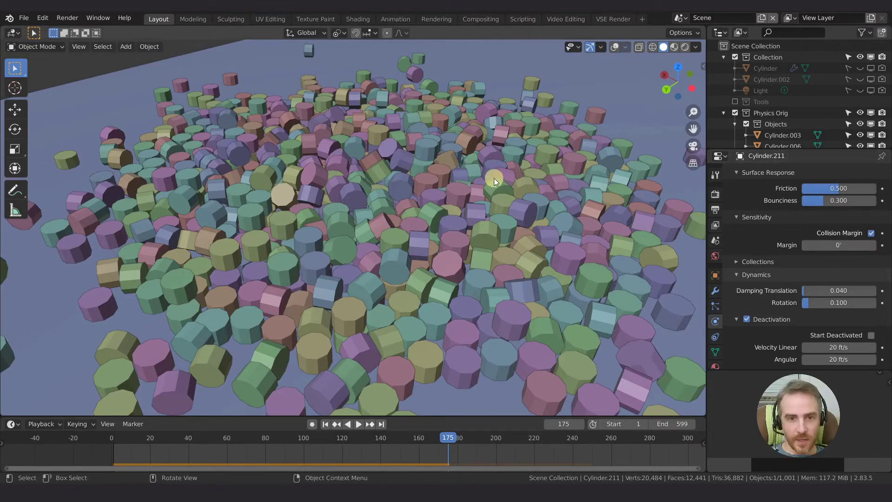
scroll(473, 154, down, 5)
middle_drag(471, 155, 561, 169)
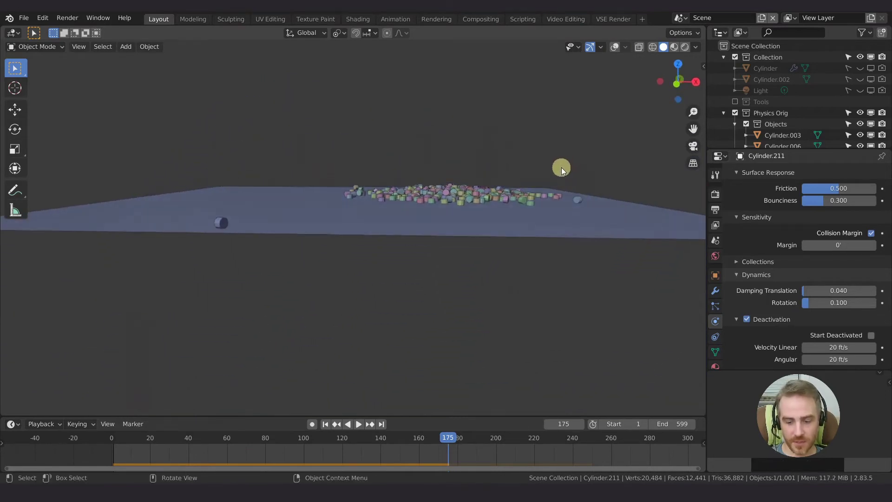
key(space)
drag(446, 437, 163, 446)
middle_drag(441, 274, 459, 249)
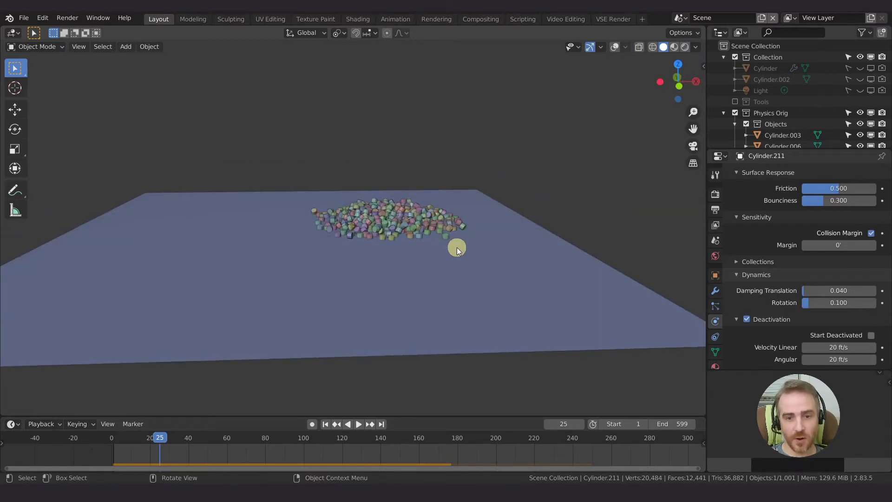
middle_drag(447, 249, 424, 230)
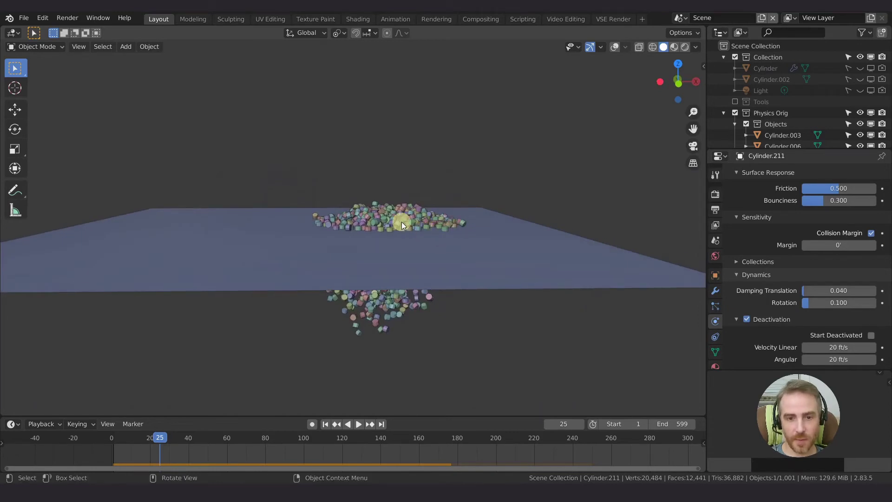
Step: Show the overlays and object transforms, and compare the dimensions and rigid body settings of several cylinders and the floor
click(616, 47)
key(n)
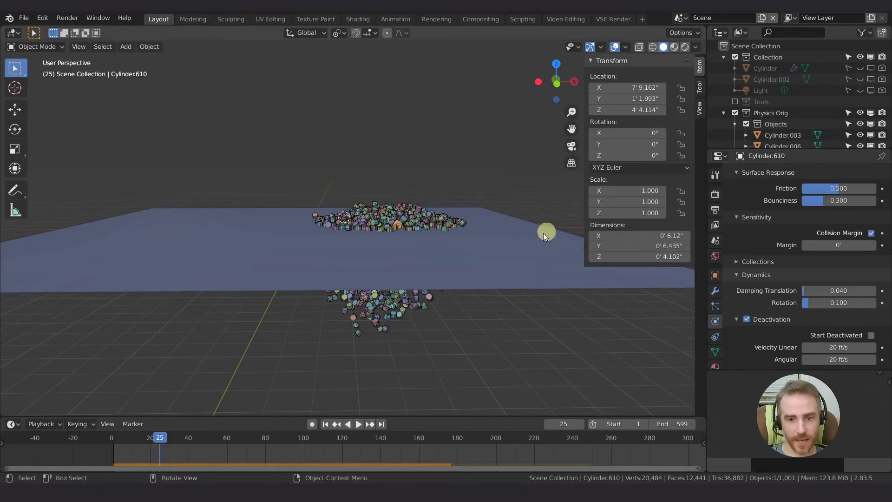
click(487, 248)
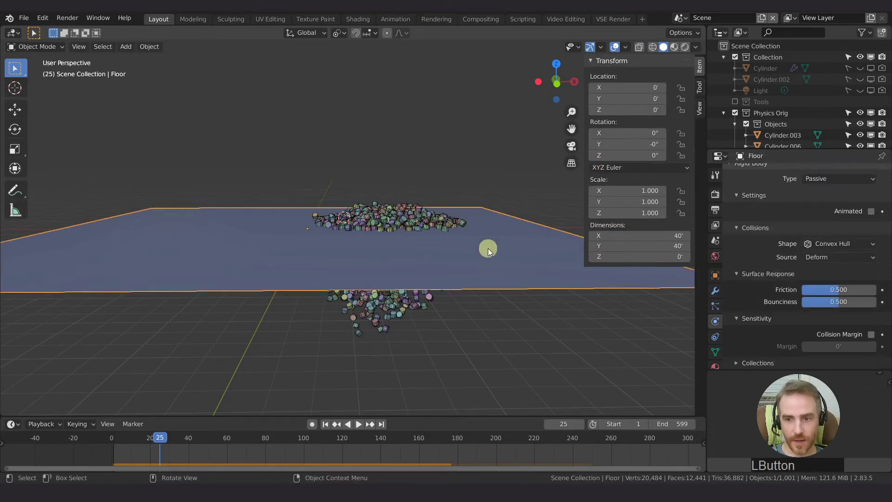
click(405, 219)
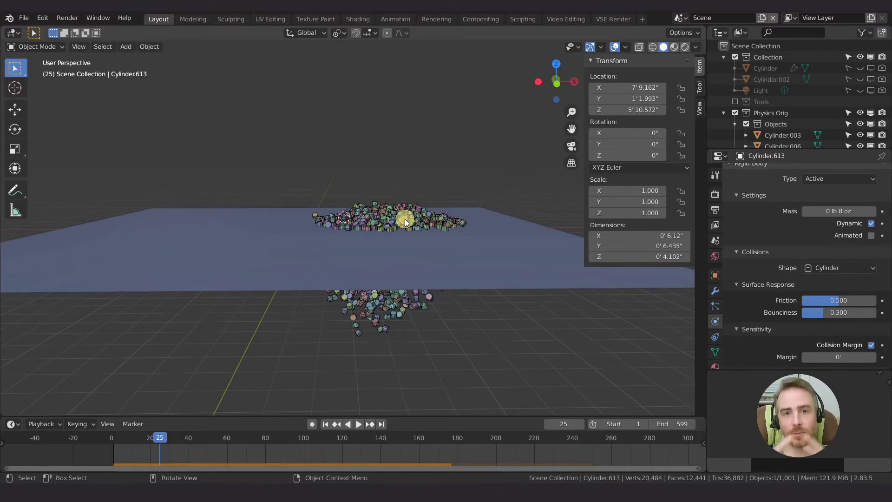
click(426, 214)
click(433, 216)
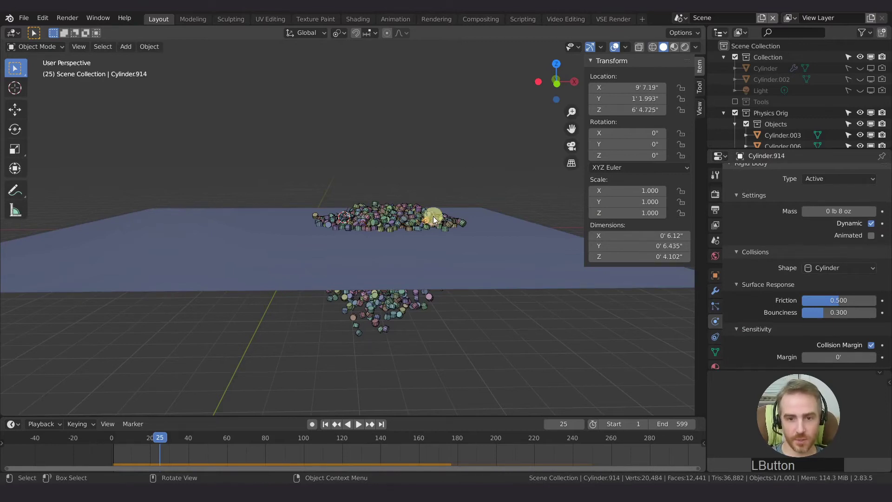
click(459, 249)
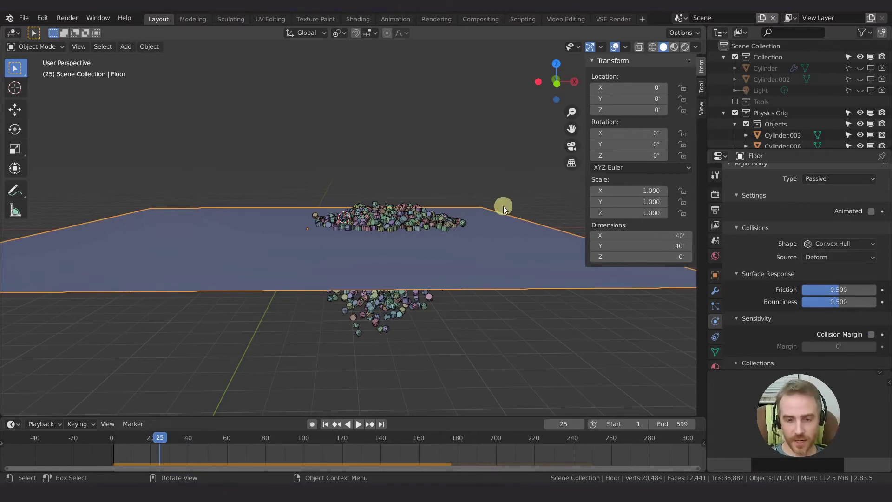
Step: Hide the transform values, inspect the floor's subdivided mesh in Edit Mode, and return to Object Mode for a low view of the floor
key(n)
mouse_move(490, 189)
middle_down()
mouse_move(493, 210)
mouse_move(483, 203)
middle_up()
key(Tab)
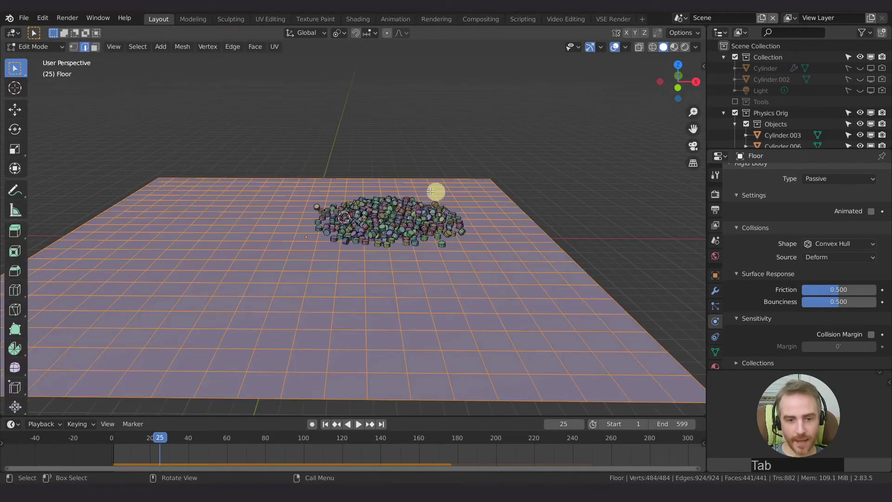
mouse_move(358, 287)
middle_down()
mouse_move(367, 270)
mouse_move(368, 294)
mouse_move(367, 280)
middle_up()
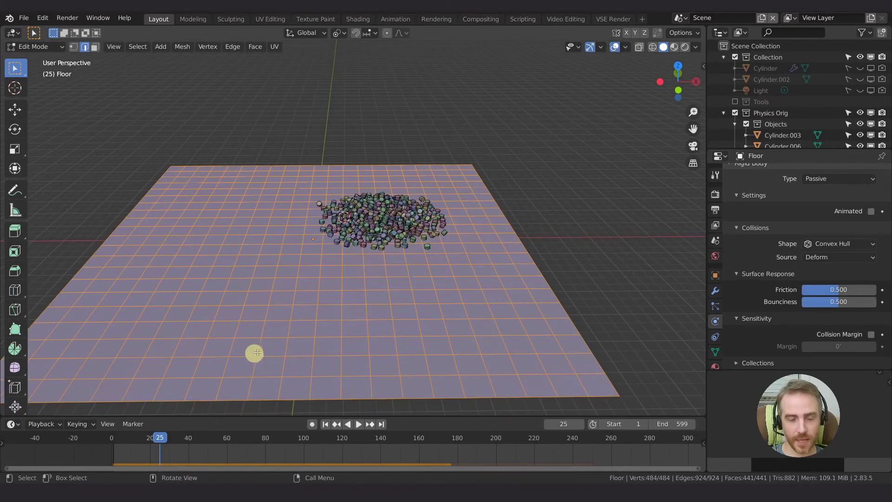
middle_drag(372, 247, 382, 223)
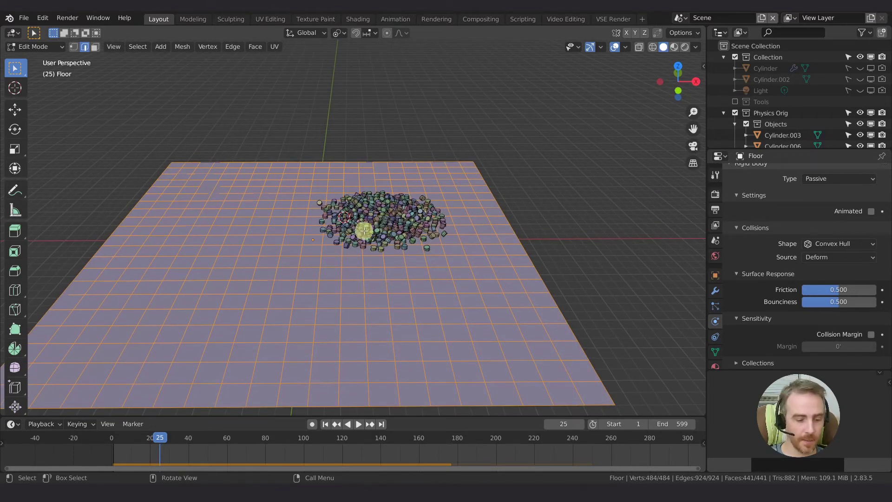
key(Tab)
middle_drag(375, 228, 401, 250)
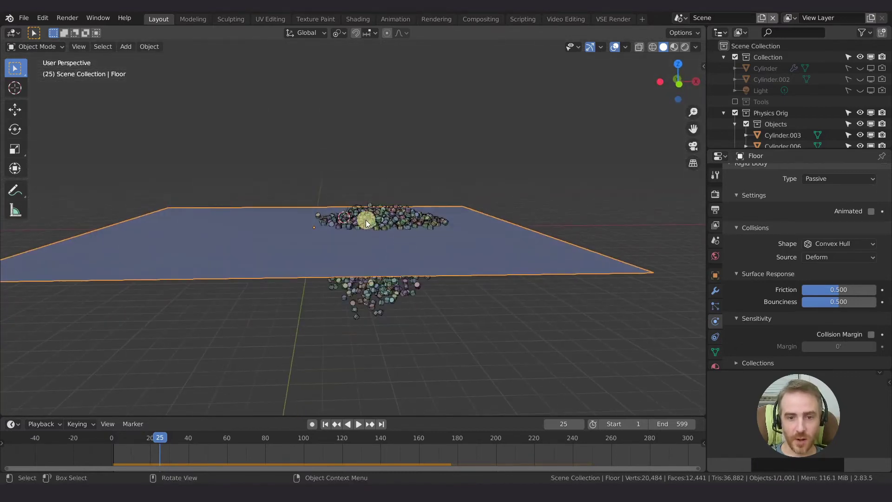
shift+middle_drag(433, 208, 408, 235)
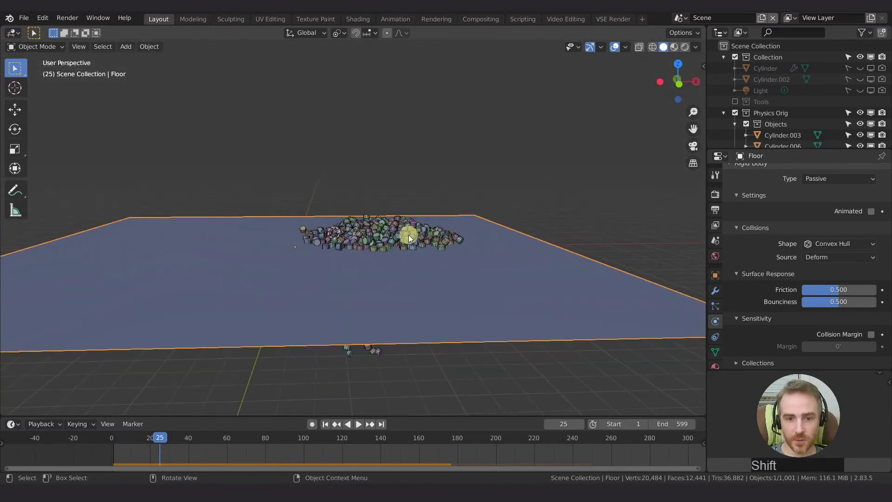
Step: Open the scene's Rigid Body World settings and set Steps Per Second to 100
click(715, 240)
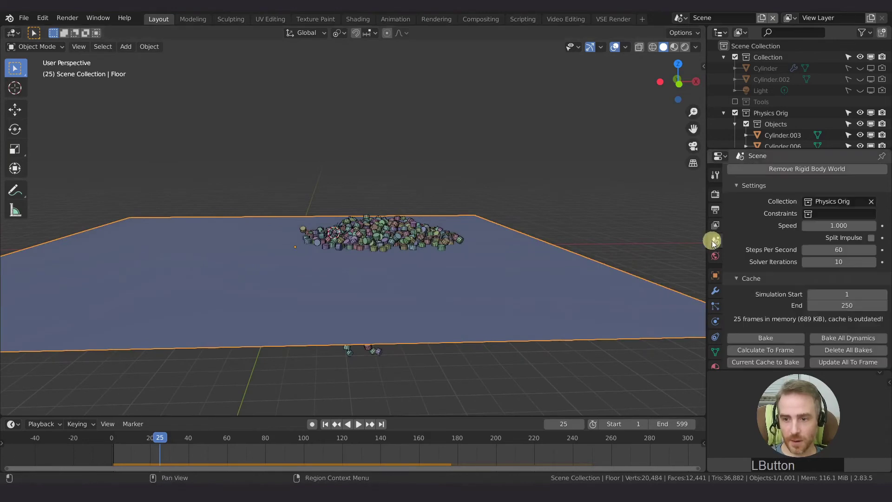
scroll(762, 214, up, 2)
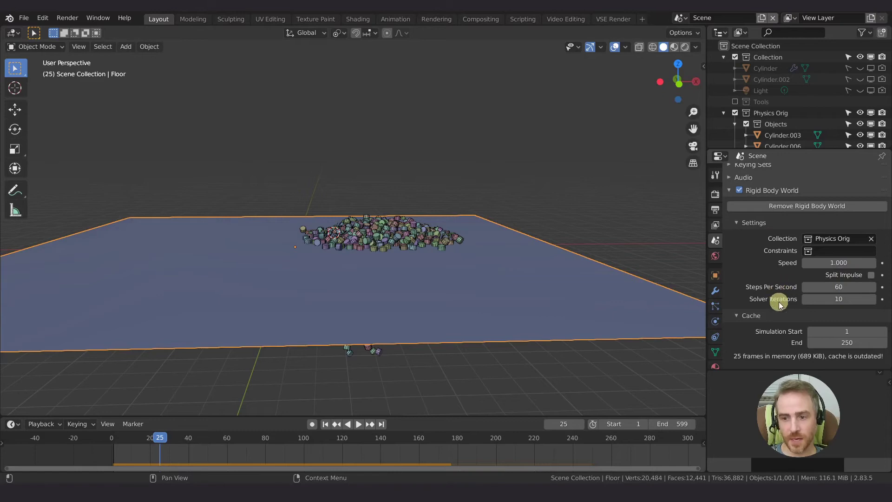
drag(834, 299, 835, 300)
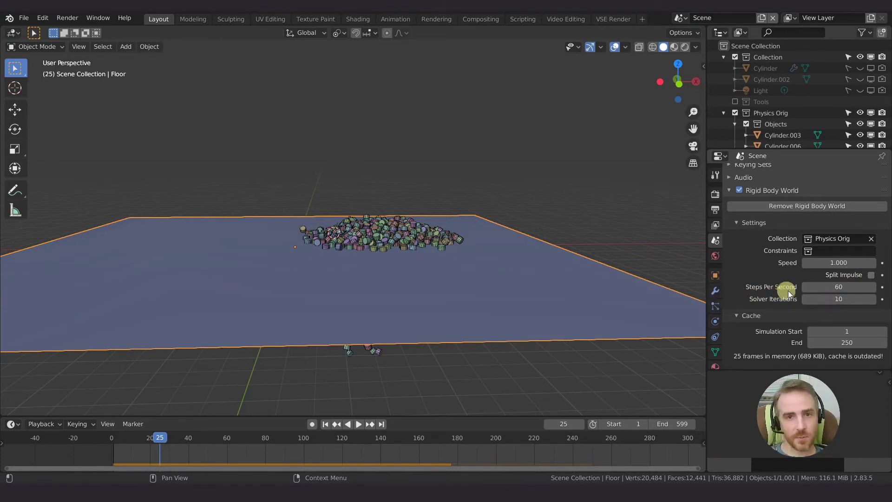
click(839, 288)
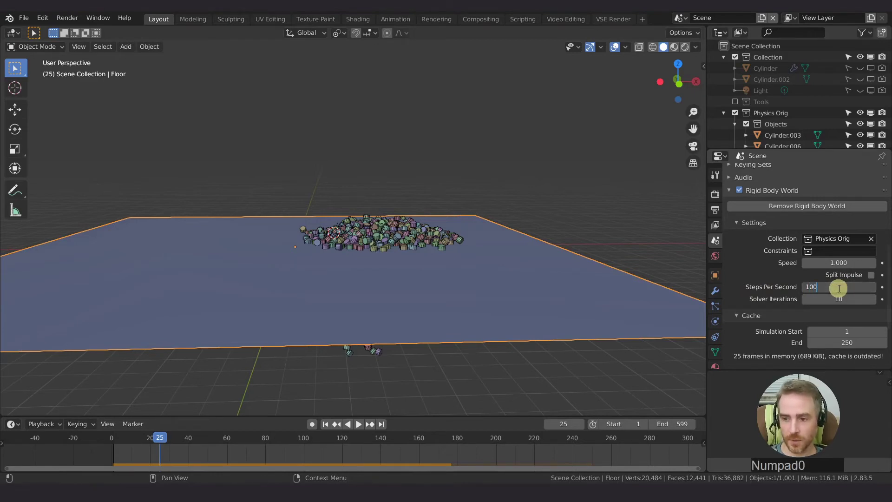
text(100)
key(Return)
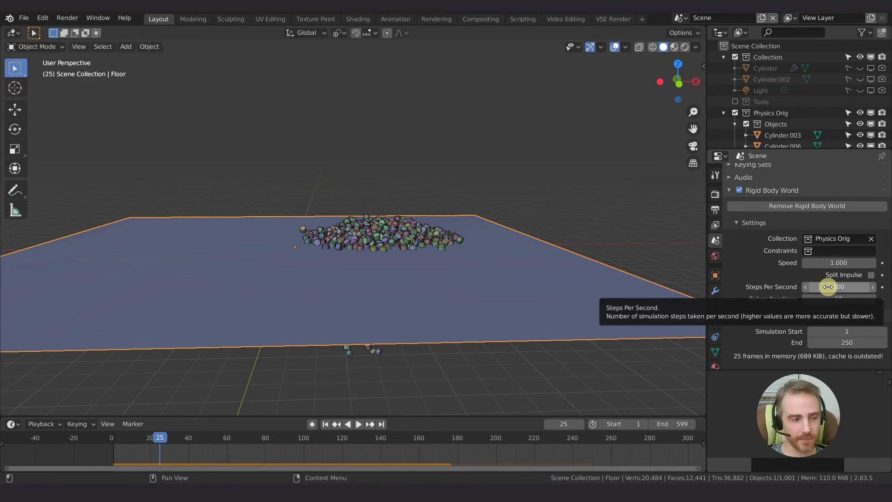
Step: Hide the overlays and play the simulation from frame 1 to frame 33, watching the floor from the side
key(shift+Left)
middle_drag(564, 228, 558, 188)
click(614, 46)
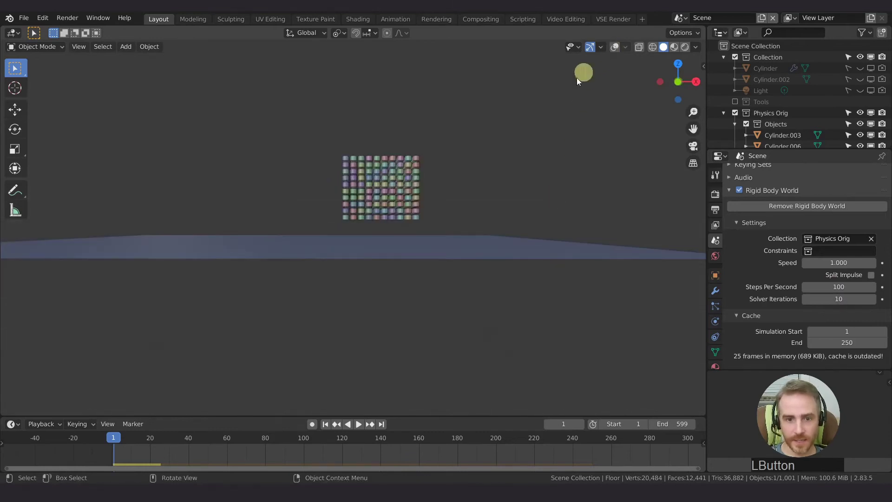
key(space)
middle_drag(480, 199, 394, 330)
key(space)
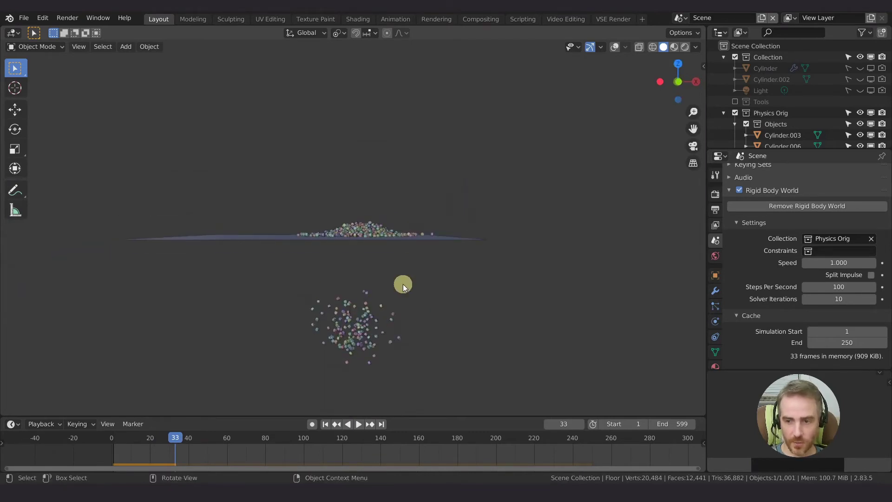
Step: Set the Rigid Body World Steps Per Second to 150 and replay the simulation from frame 1, stopping at frame 37
key(shift+Left)
click(837, 285)
key(Return)
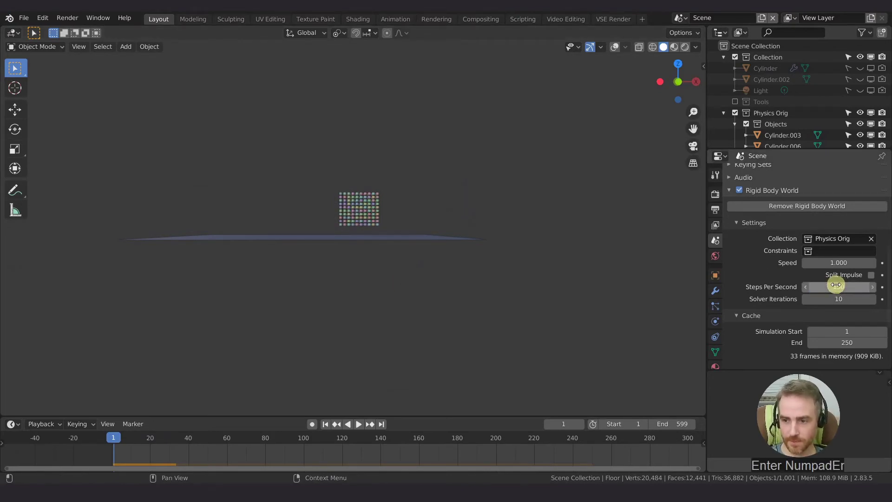
key(space)
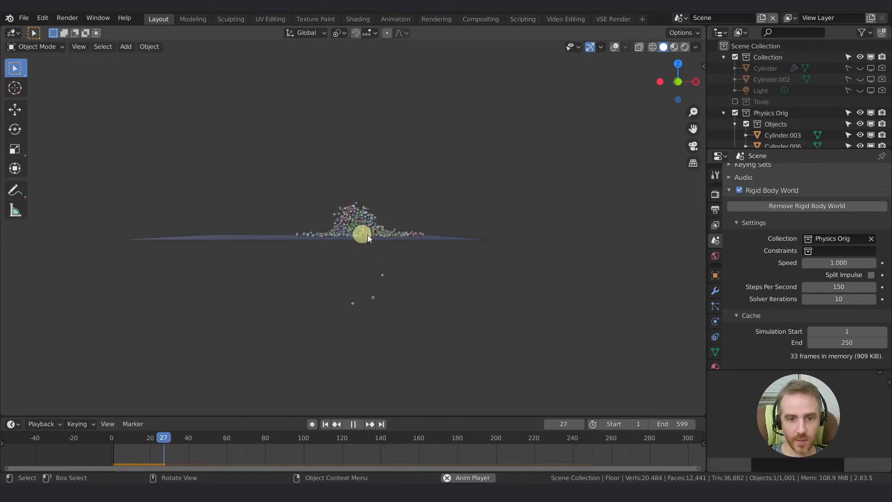
key(space)
middle_drag(376, 282, 396, 365)
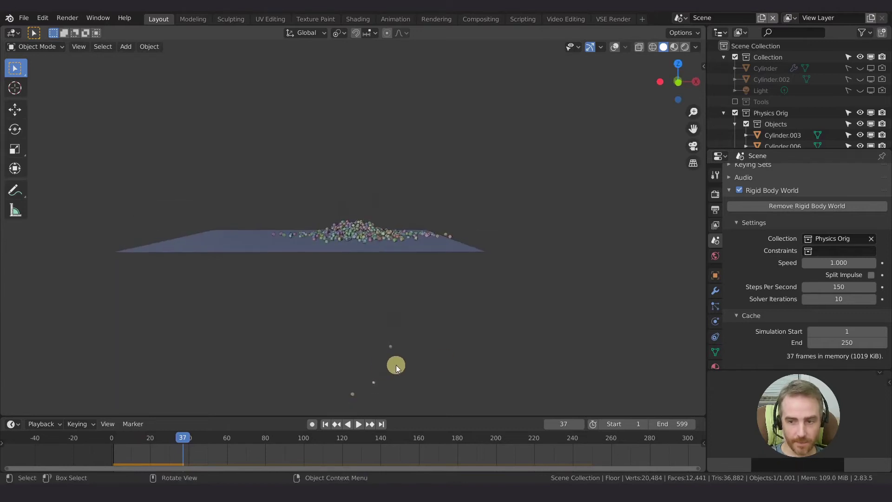
Step: Set the Rigid Body World Solver Iterations to 20 and replay the simulation from frame 1, stopping at frame 35
click(841, 300)
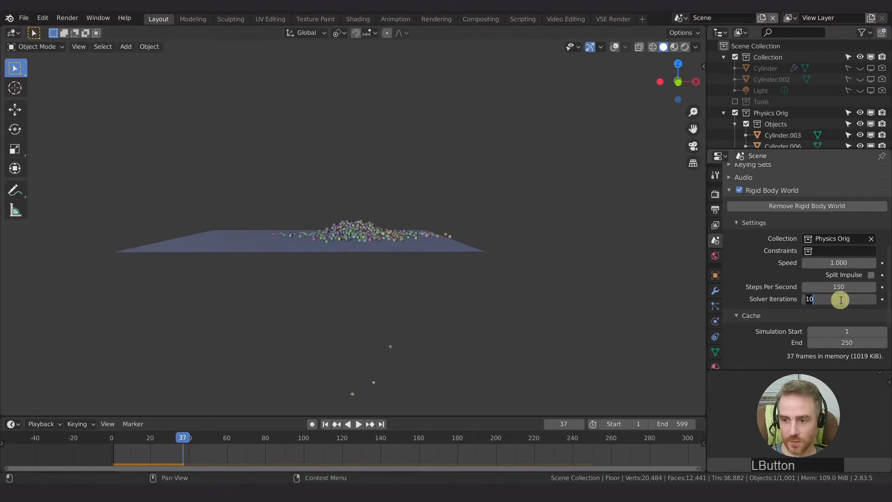
key(Return)
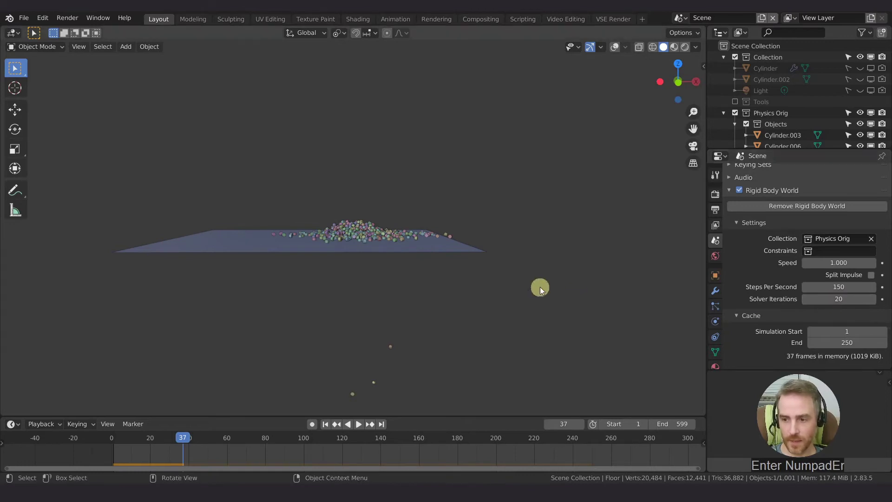
key(shift+Left)
key(space)
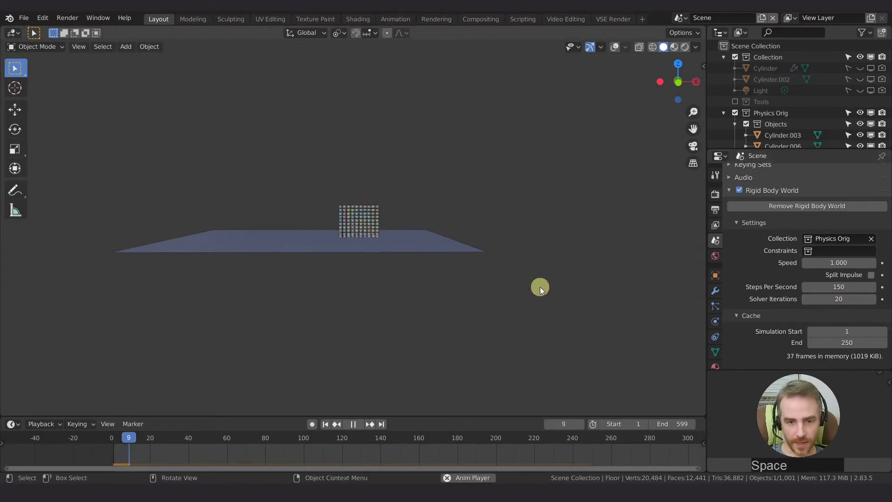
middle_drag(489, 300, 442, 358)
key(space)
Step: Set the Solver Iterations back to 10 and replay the simulation from frame 1, stopping at frame 28
click(853, 299)
text(10)
key(KP_Enter)
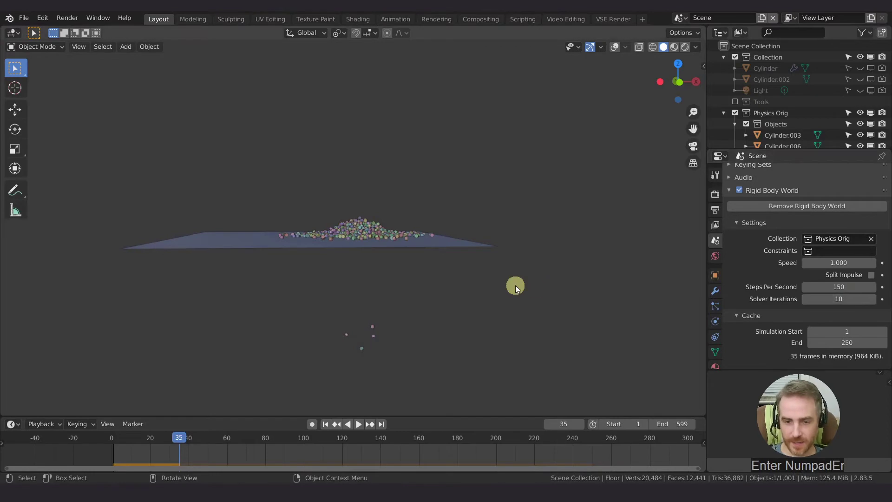
key(shift+Left)
key(space)
middle_drag(514, 285, 486, 285)
key(space)
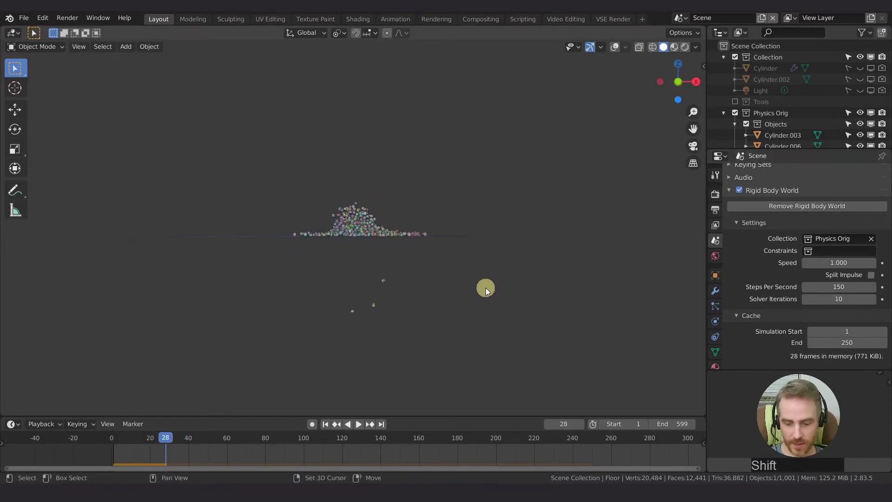
Step: Return the simulation to frame 1 and set the Rigid Body World Steps Per Second to 200
key(shift+Left)
click(828, 288)
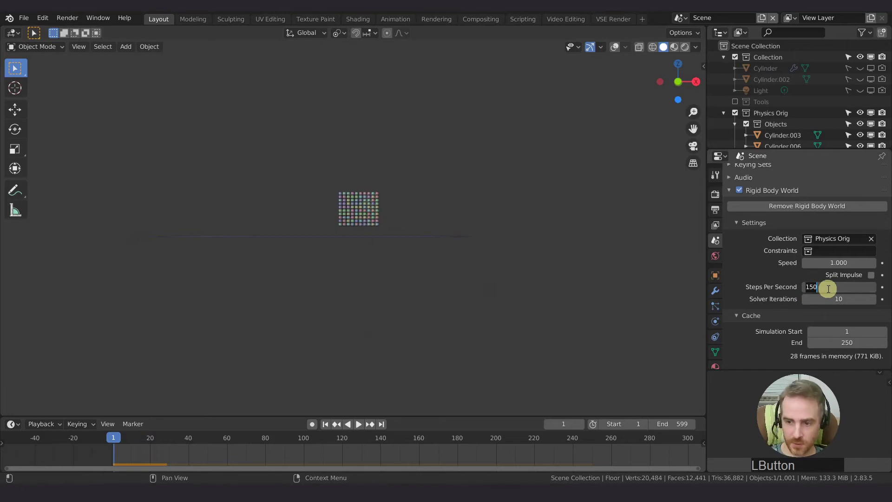
text(200)
key(Return)
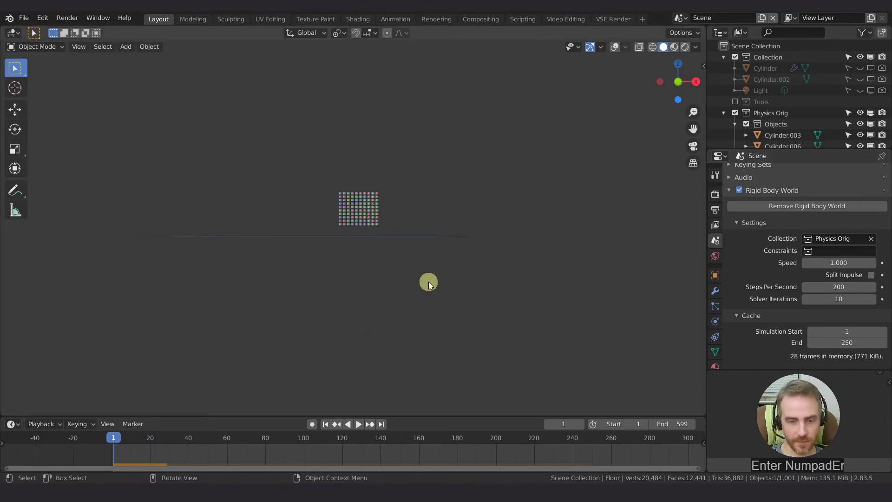
Step: Play the simulation up to frame 75, watching from several angles whether any cylinders pass through the floor
scroll(426, 279, up, 2)
key(space)
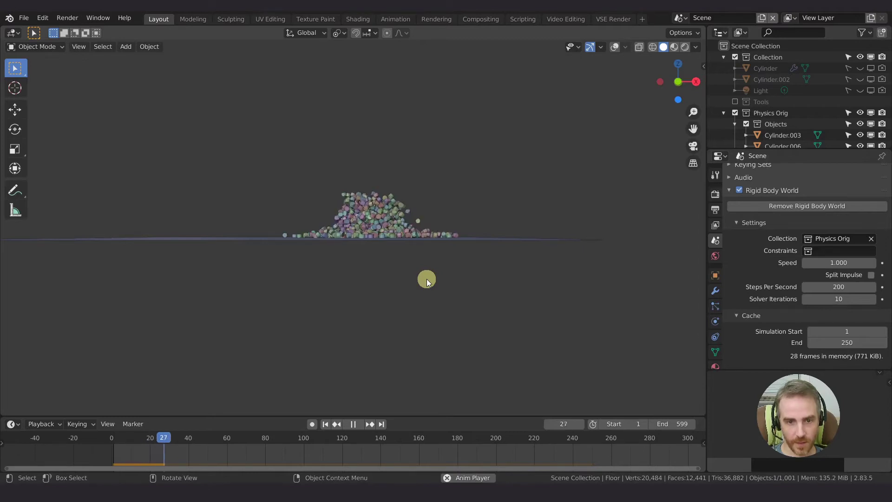
mouse_move(433, 280)
middle_down()
mouse_move(424, 272)
mouse_move(427, 288)
middle_up()
middle_drag(571, 283, 442, 289)
key(space)
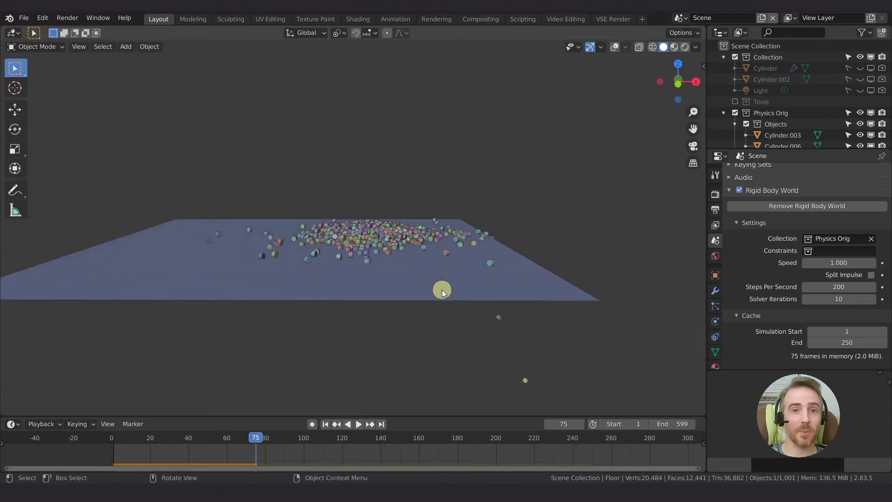
Step: Play the simulation on to frame 100 and examine the scattered cylinders and those dropping below the floor
scroll(443, 285, up, 4)
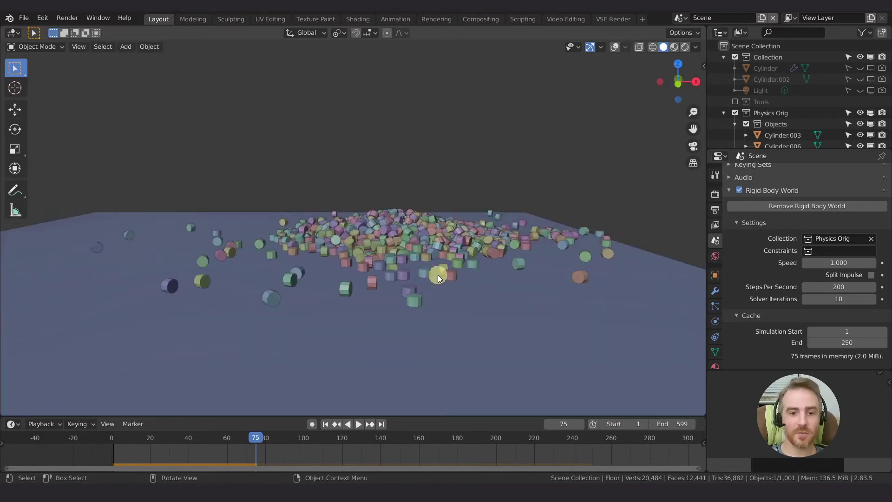
mouse_move(438, 274)
middle_down()
mouse_move(441, 313)
mouse_move(439, 292)
middle_up()
scroll(437, 302, down, 3)
key(space)
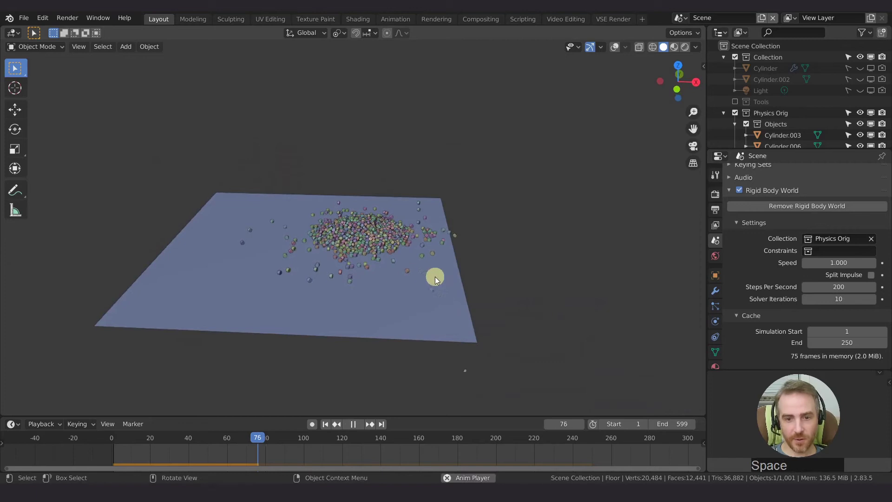
scroll(419, 266, up, 5)
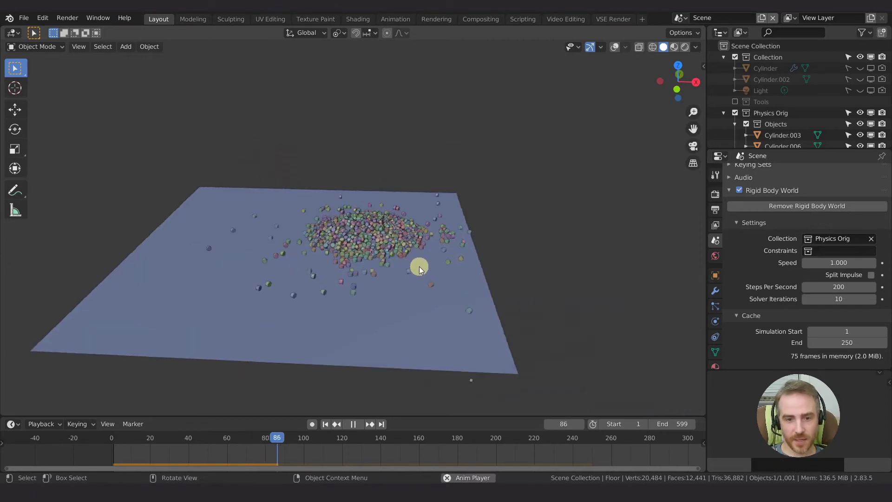
scroll(419, 268, down, 4)
scroll(419, 269, down, 2)
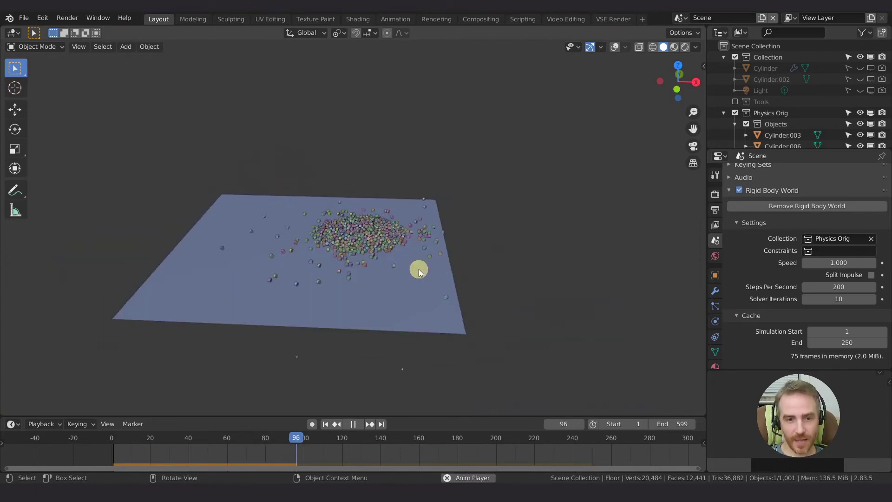
key(space)
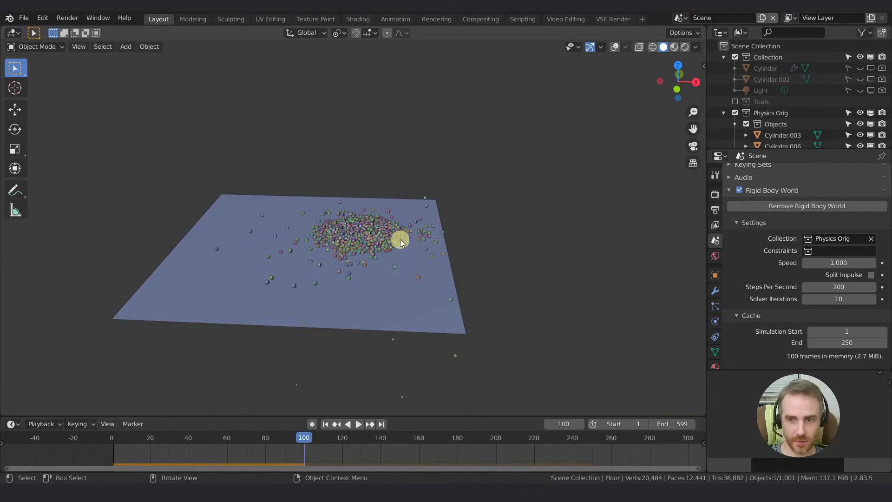
middle_drag(385, 212, 341, 247)
scroll(394, 248, up, 3)
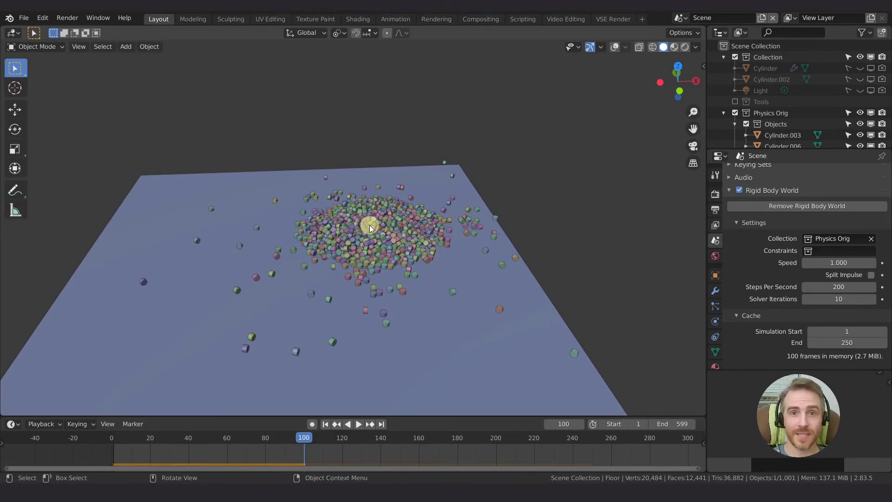
Step: Return the simulation to frame 1 and duplicate the Objects collection
key(shift+Left)
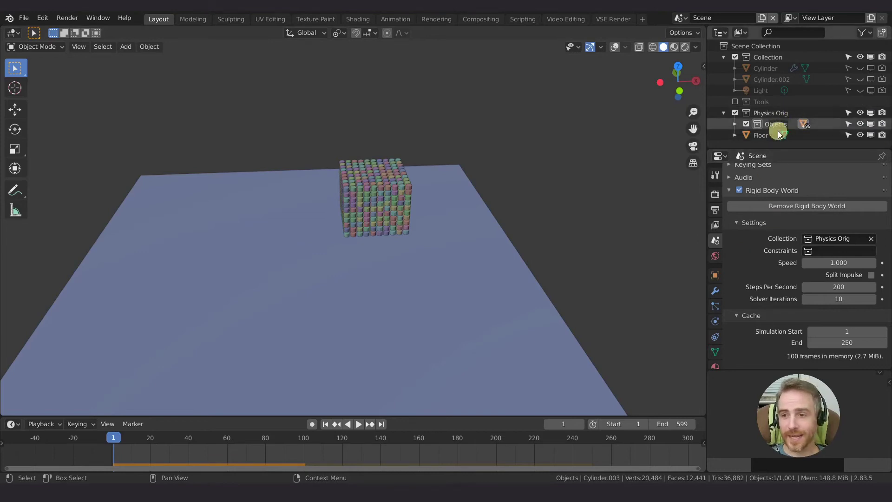
click(772, 124)
right_click(773, 124)
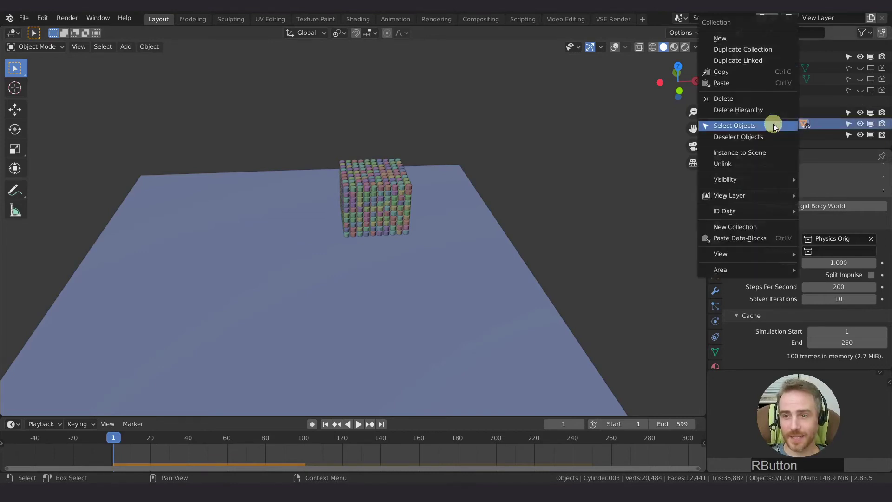
click(743, 51)
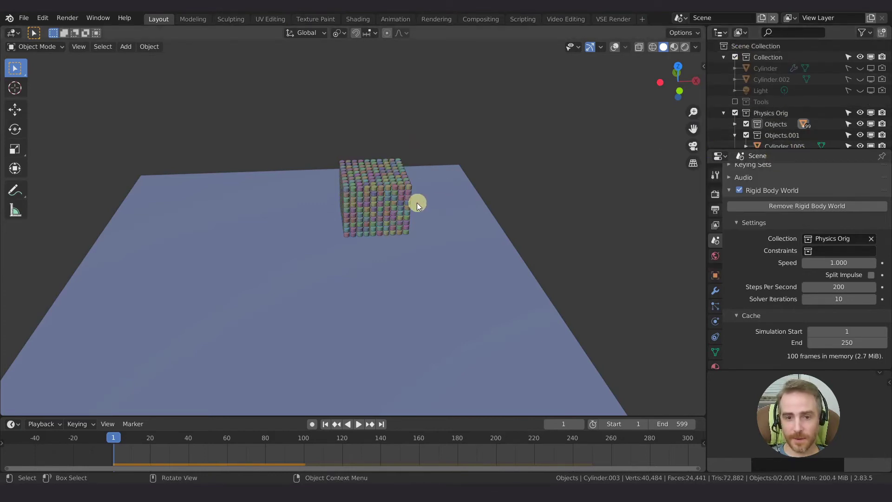
Step: Select all objects in the Objects.001 collection and try moving the duplicated block away from the original
click(775, 144)
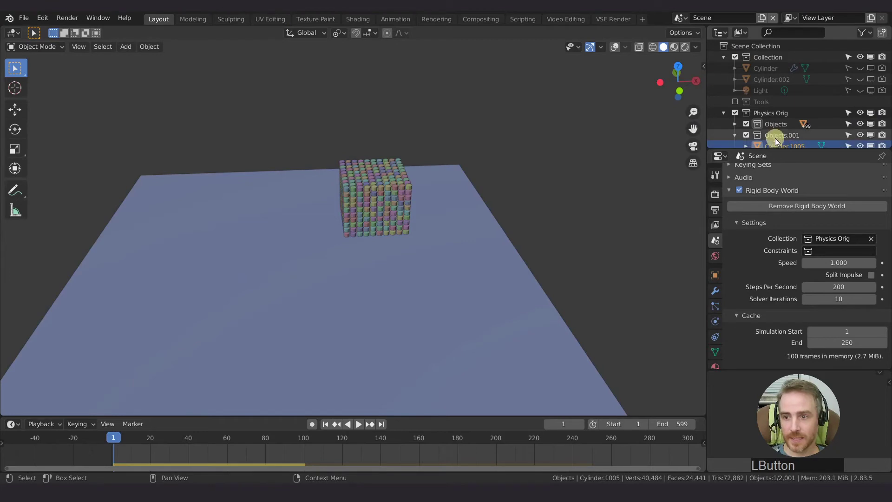
right_click(775, 139)
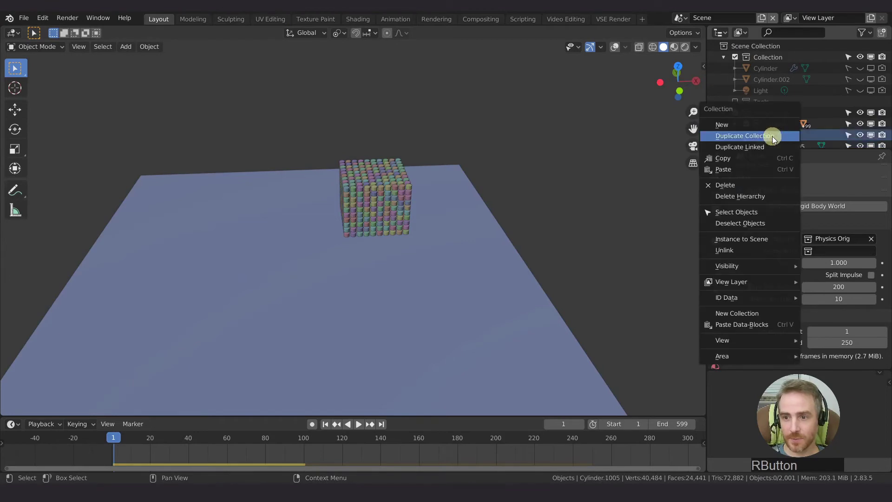
click(753, 207)
key(g)
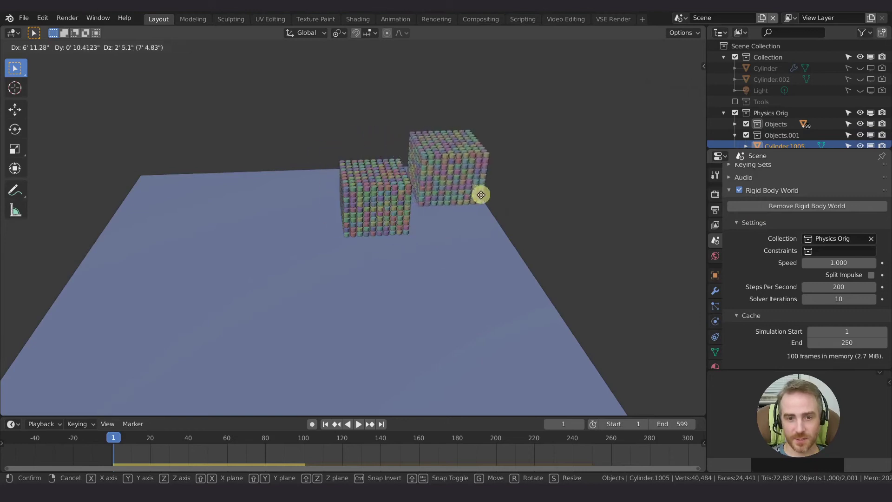
right_click(481, 205)
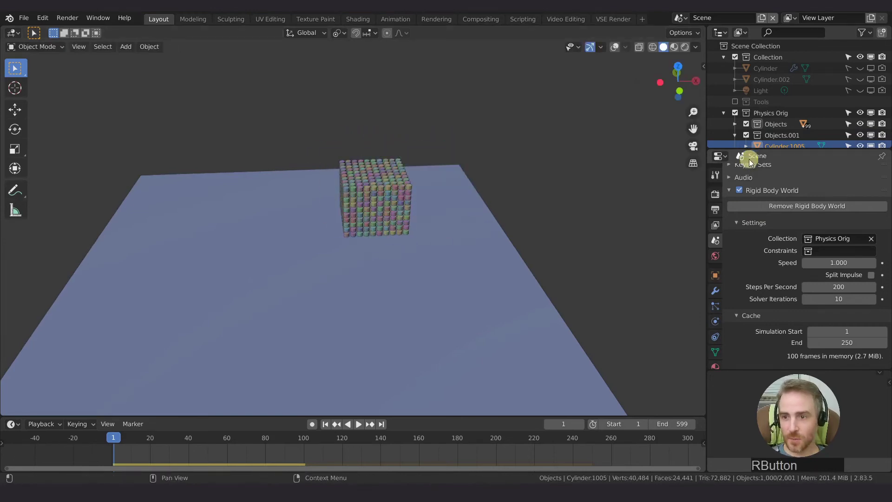
Step: Exclude the original Objects collection from the view layer and try moving the duplicated block on its own
click(746, 124)
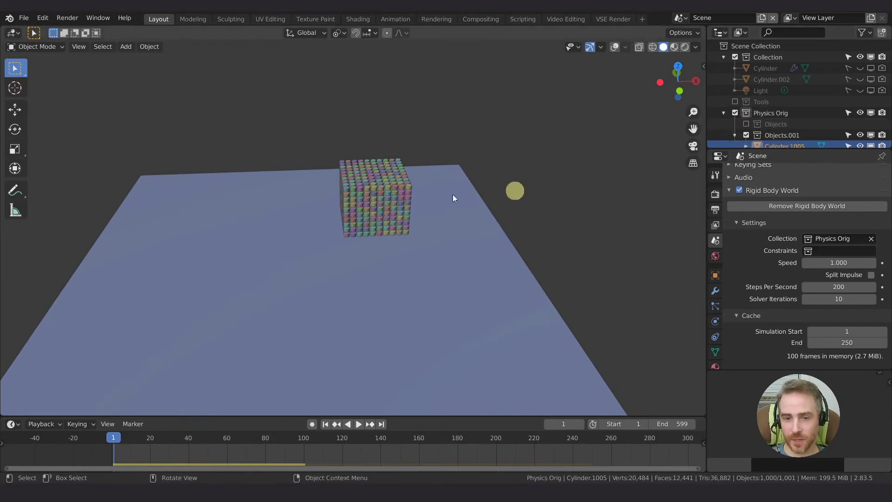
key(g)
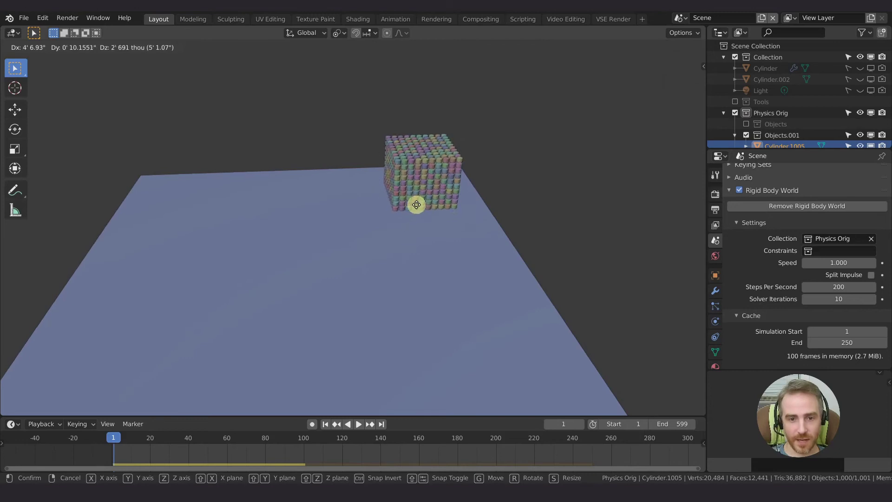
right_click(431, 198)
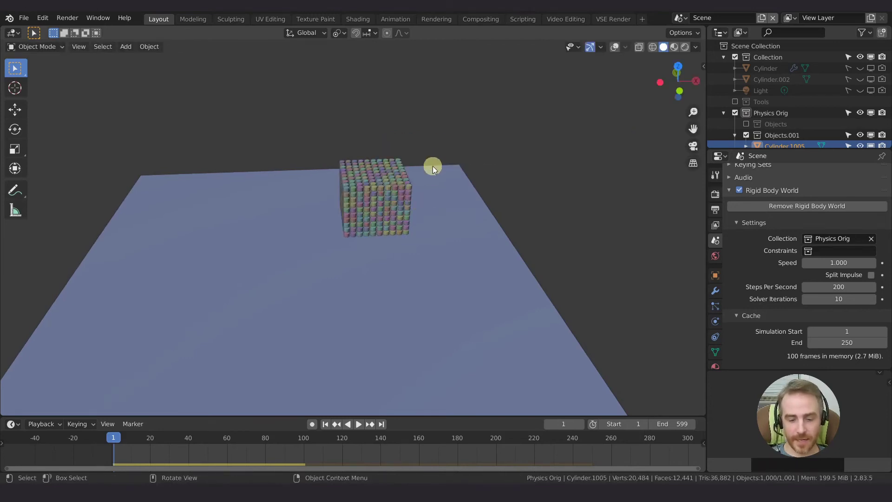
Step: Play the duplicated block's simulation from frame 1, stopping at frame 78
key(space)
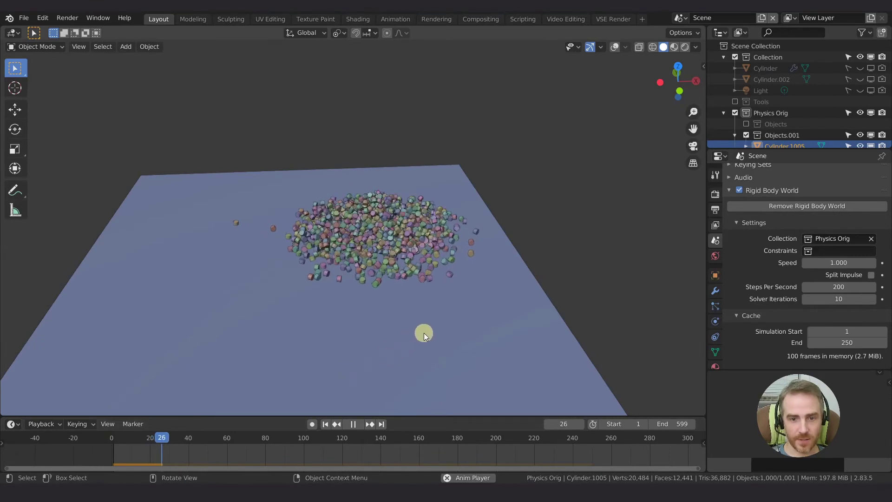
scroll(423, 332, up, 3)
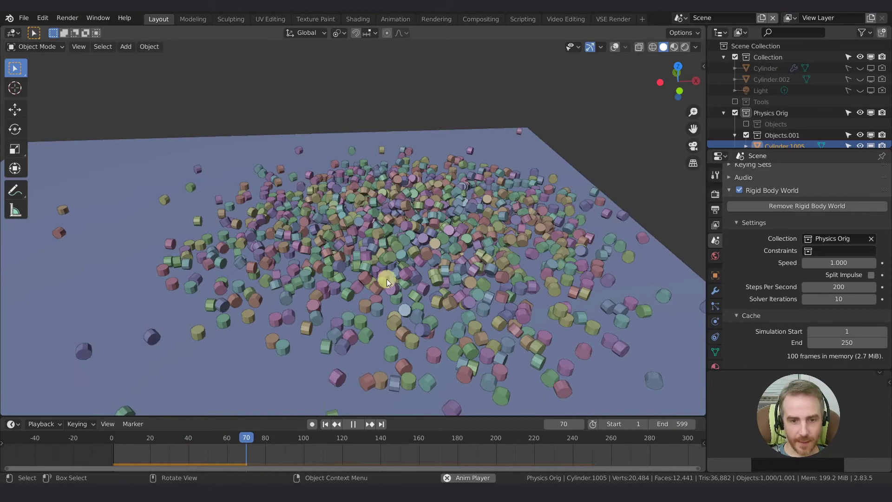
scroll(404, 267, up, 3)
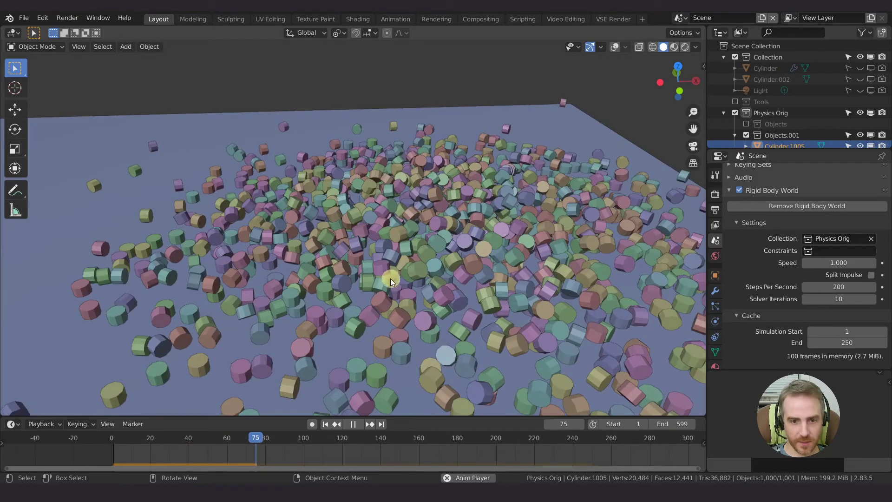
key(space)
Step: Examine the paused cylinder pile up close from several sides for gaps and intersections between the pieces
middle_drag(383, 294, 455, 258)
scroll(451, 260, up, 5)
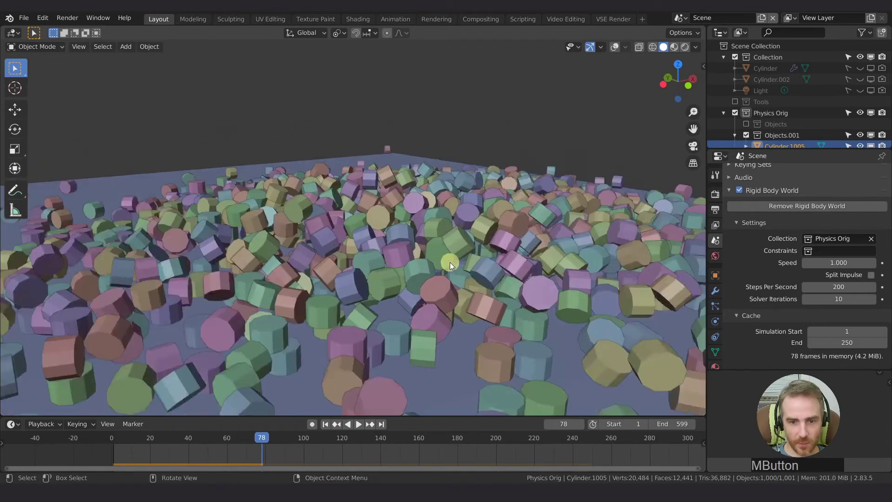
scroll(401, 263, down, 1)
shift+middle_drag(402, 263, 282, 255)
scroll(441, 280, down, 3)
middle_drag(441, 280, 336, 267)
middle_drag(459, 290, 238, 337)
scroll(237, 337, down, 5)
shift+middle_drag(216, 268, 364, 266)
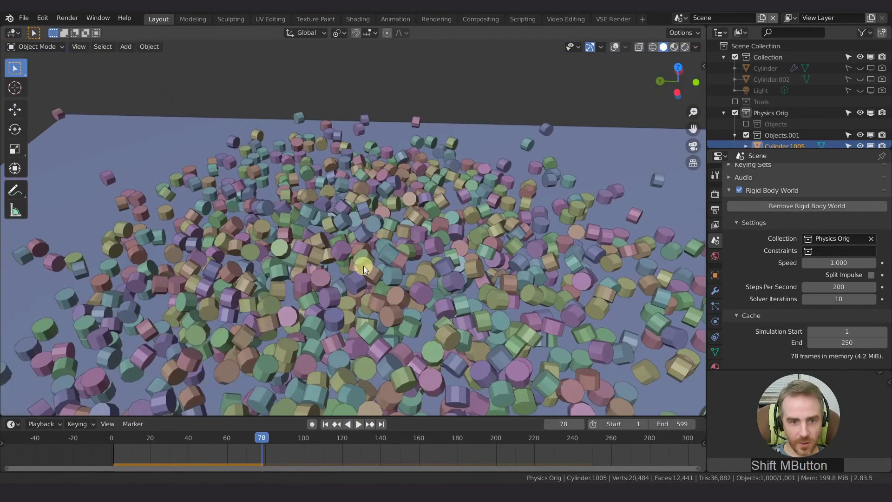
shift+middle_drag(296, 281, 272, 238)
scroll(316, 259, up, 5)
shift+middle_drag(325, 270, 355, 225)
Step: Play the simulation on to frame 92 and inspect how the duplicated cylinders have settled
key(space)
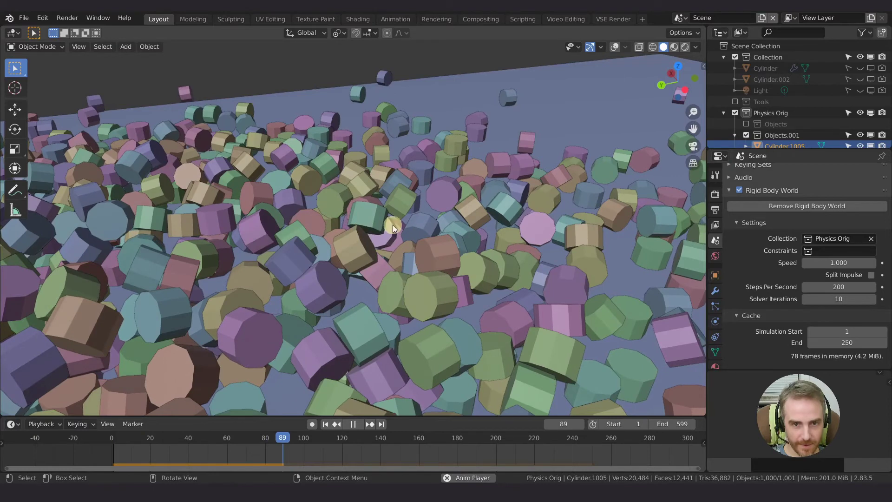
key(space)
middle_drag(417, 243, 355, 223)
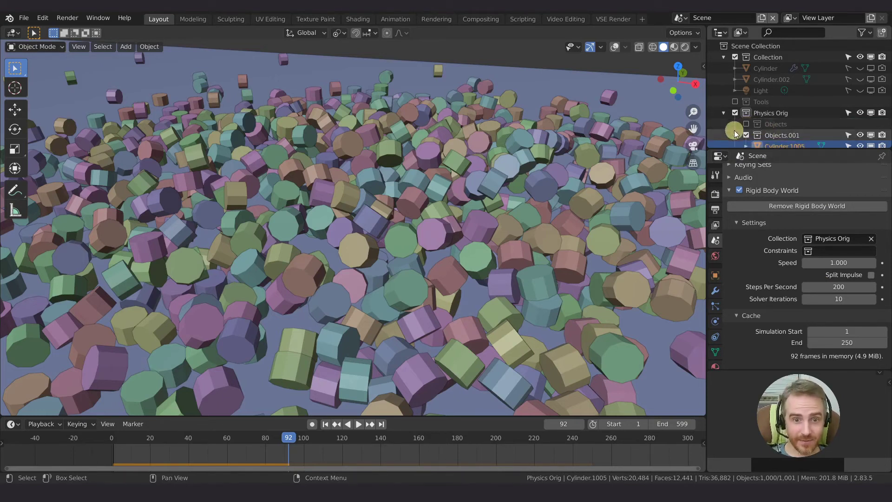
scroll(436, 226, down, 3)
scroll(434, 222, down, 3)
middle_drag(432, 222, 426, 219)
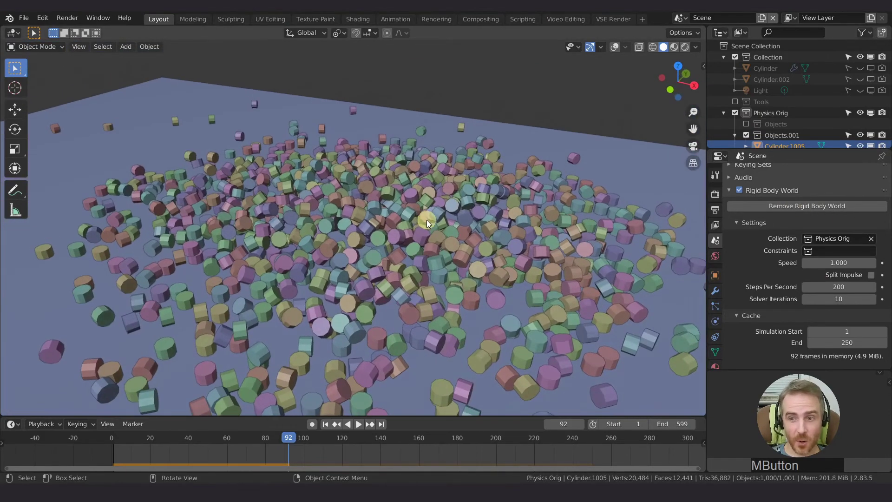
Step: Compare the two piles by including the Objects collection in the view layer and excluding Objects.001
click(746, 124)
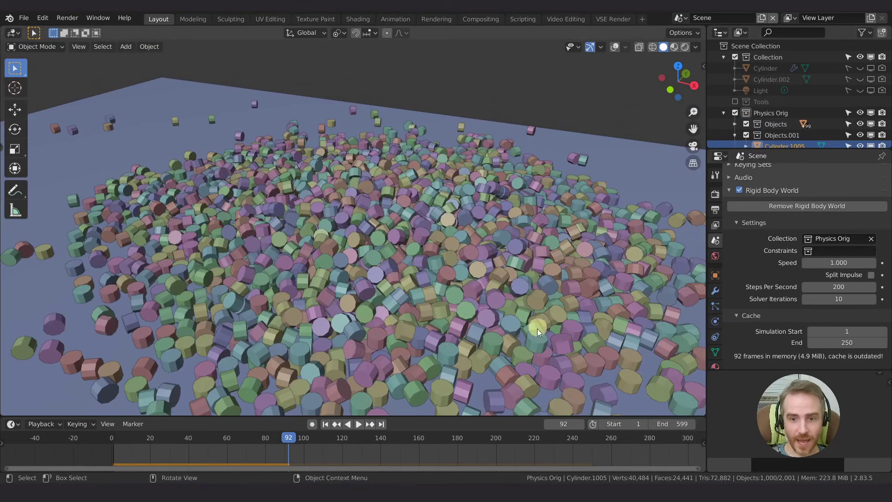
click(746, 124)
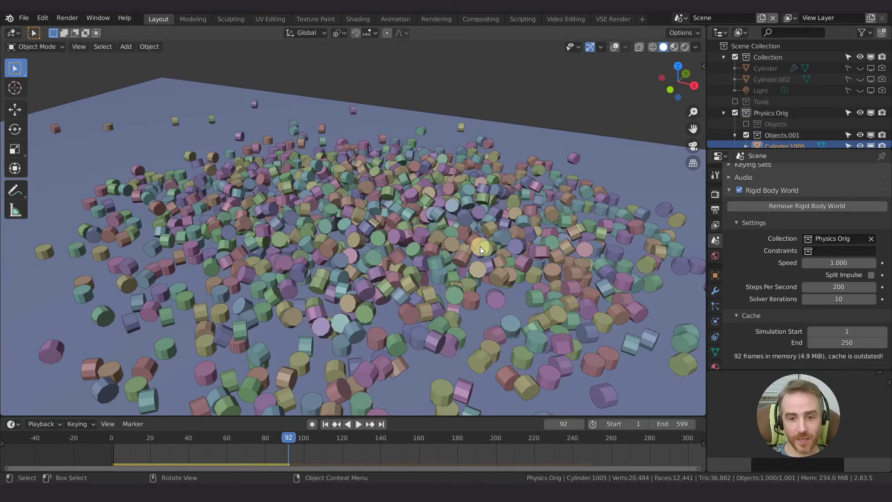
click(746, 125)
click(745, 135)
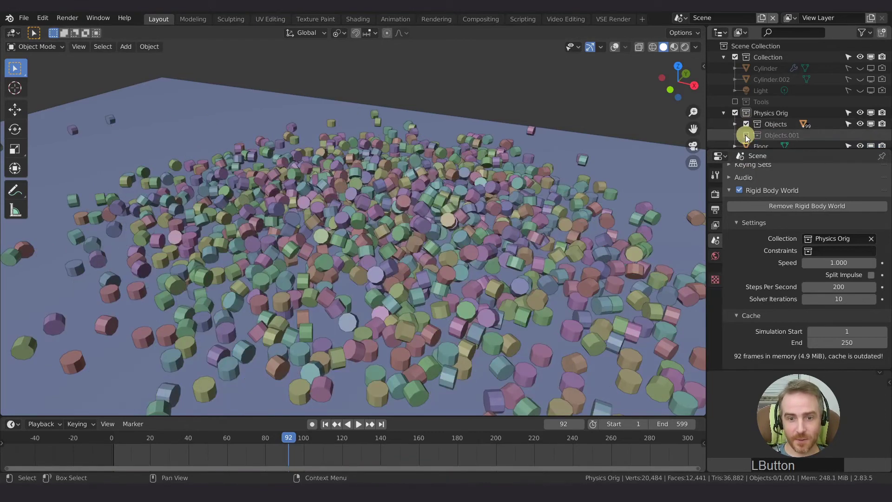
middle_drag(339, 291, 329, 272)
middle_drag(289, 294, 361, 248)
Step: Include the Objects.001 collection again, advance the simulation to frame 94 and inspect the combined pile
click(746, 136)
key(space)
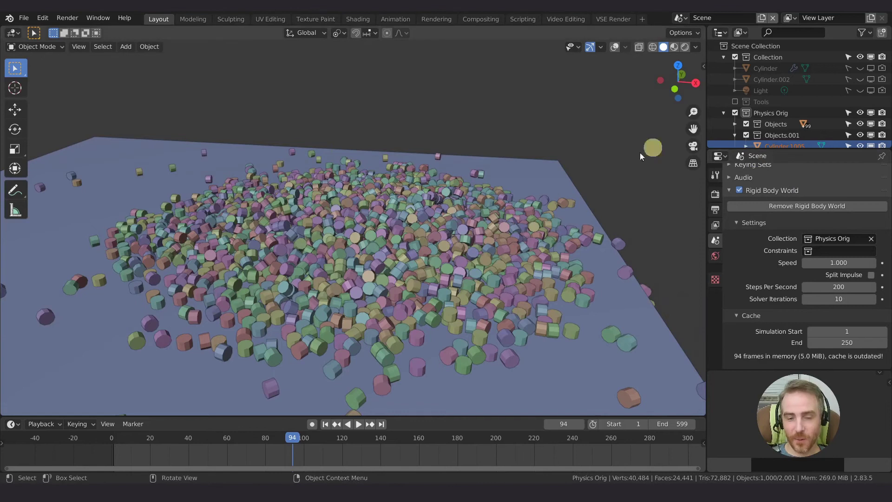
middle_drag(352, 245, 367, 244)
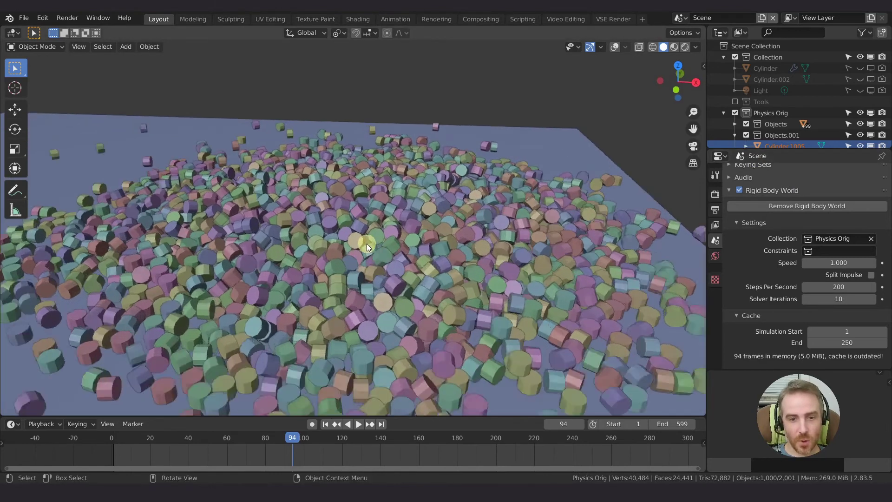
scroll(367, 243, up, 2)
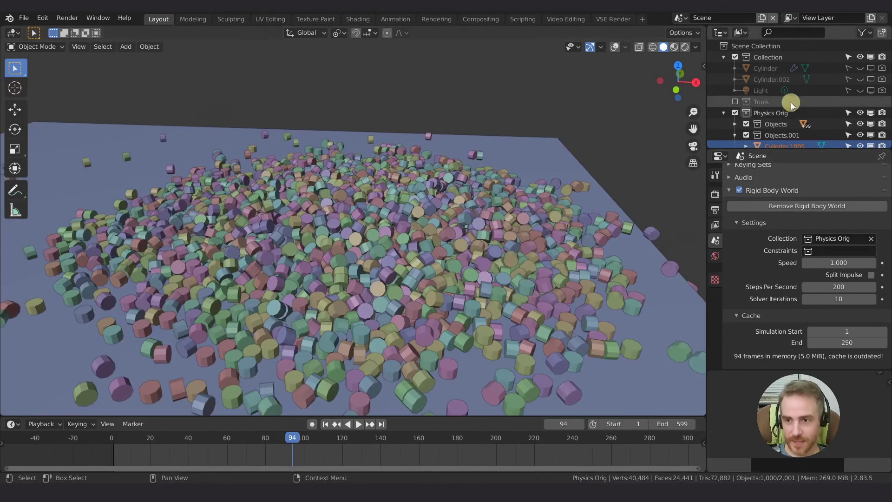
Step: Create a new top-level collection and name it Pile Cylinder
click(883, 35)
double_click(771, 138)
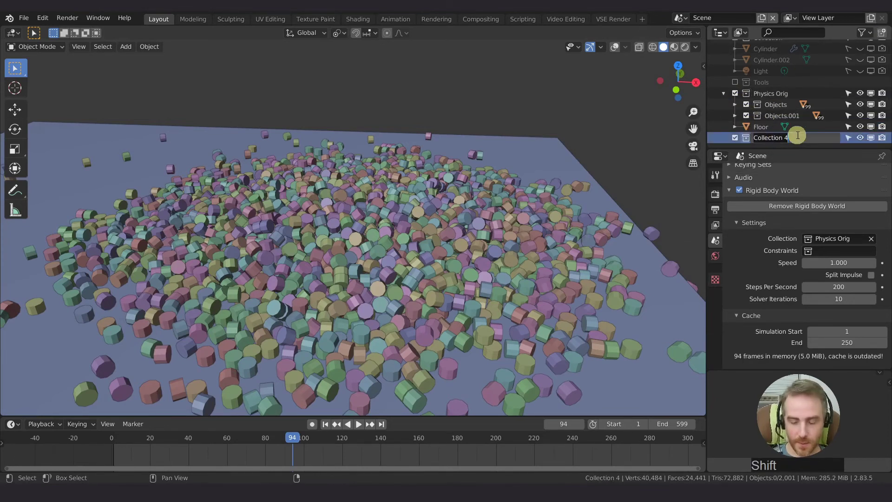
text(Pile Cylinder)
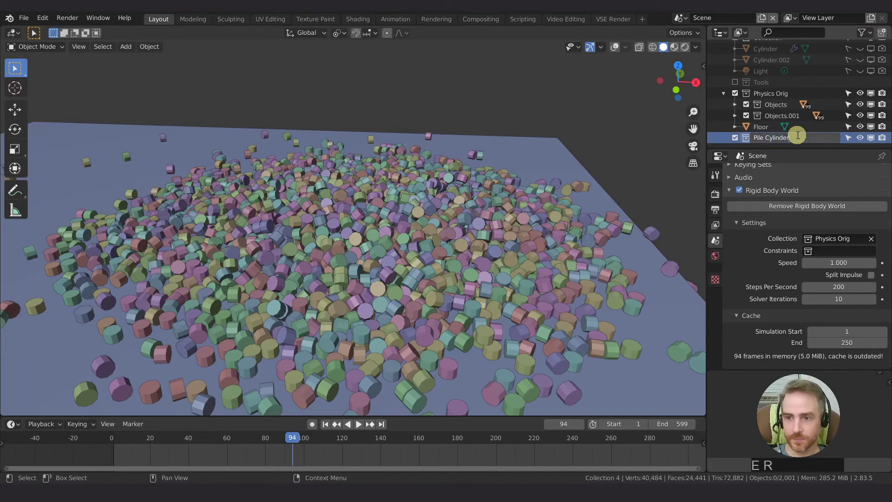
key(Return)
Step: Move the Objects.001 collection and the Floor object out of Physics Orig into the Pile Cylinder collection
click(776, 116)
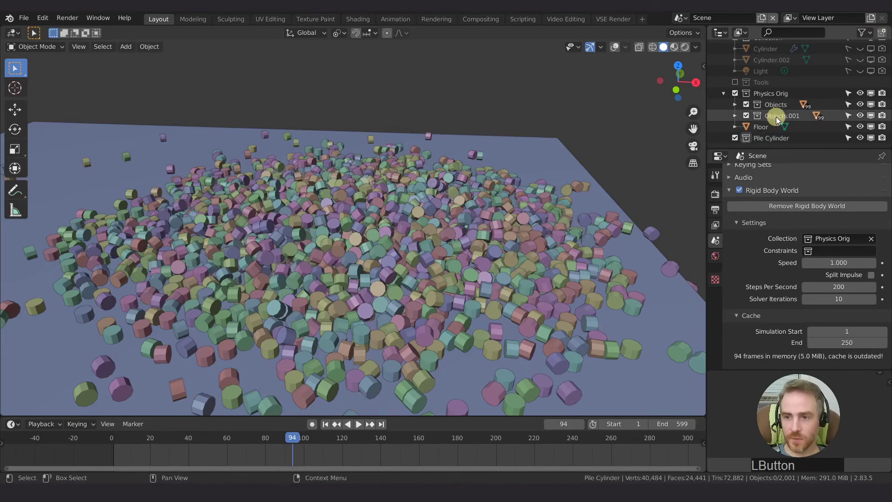
drag(776, 118, 769, 142)
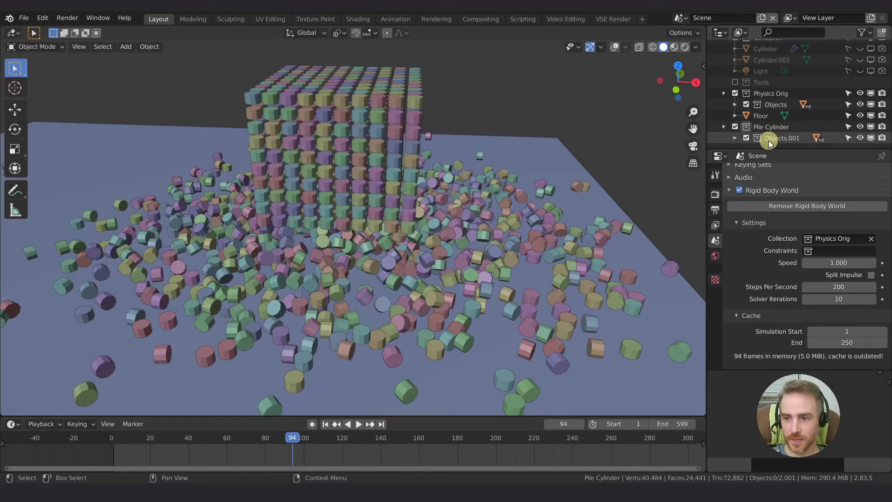
drag(762, 115, 762, 131)
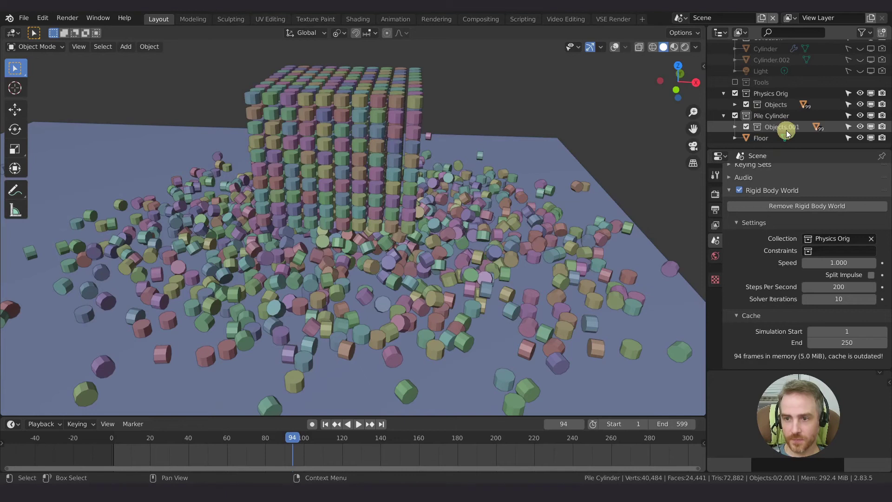
Step: Rename the Objects.001 collection inside Pile Cylinder as Pile
double_click(778, 129)
text(Pile)
key(Return)
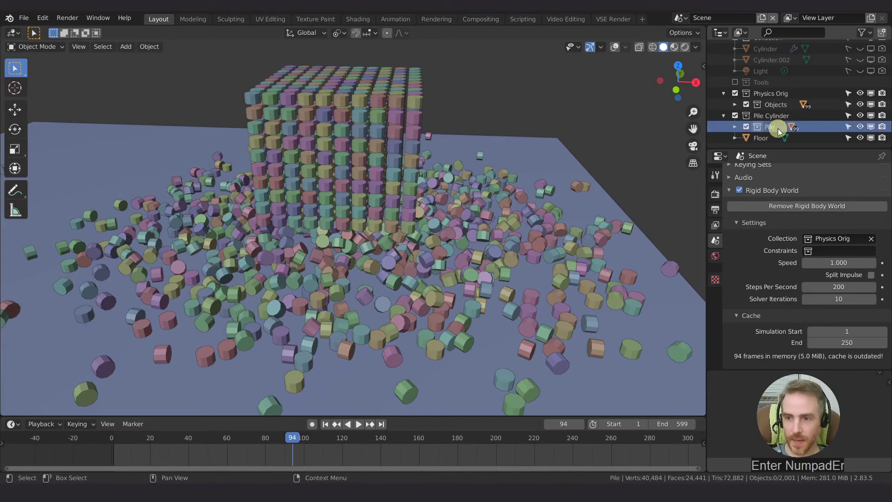
Step: Exclude the Pile Cylinder collection from the view layer and return to frame 1 to view the original cylinder stack
click(735, 117)
middle_drag(397, 232, 402, 230)
key(shift+Left)
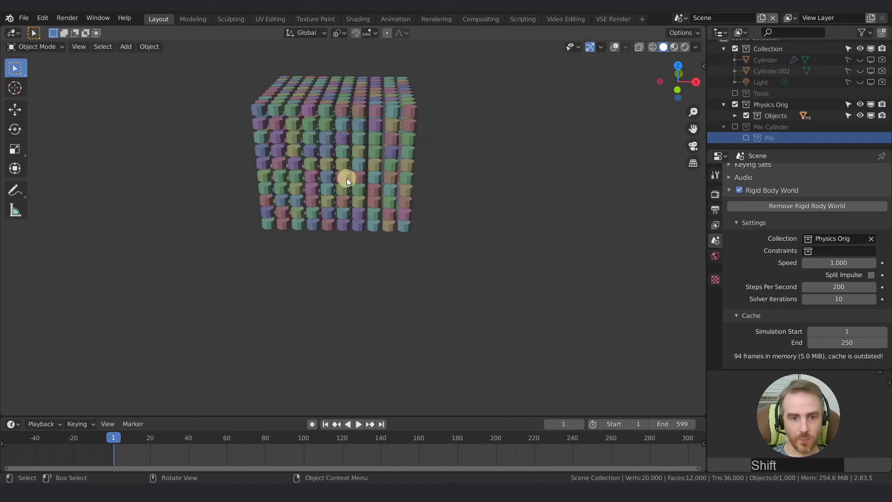
middle_drag(378, 209, 366, 152)
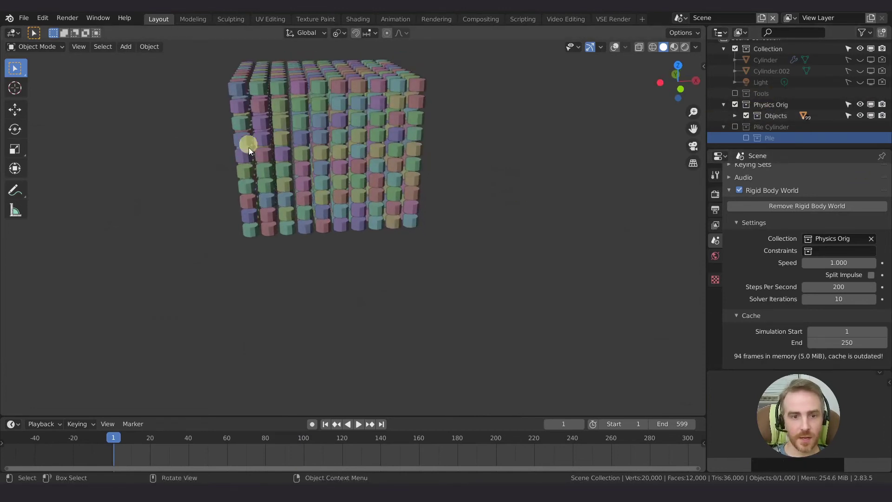
shift+middle_drag(354, 167, 377, 203)
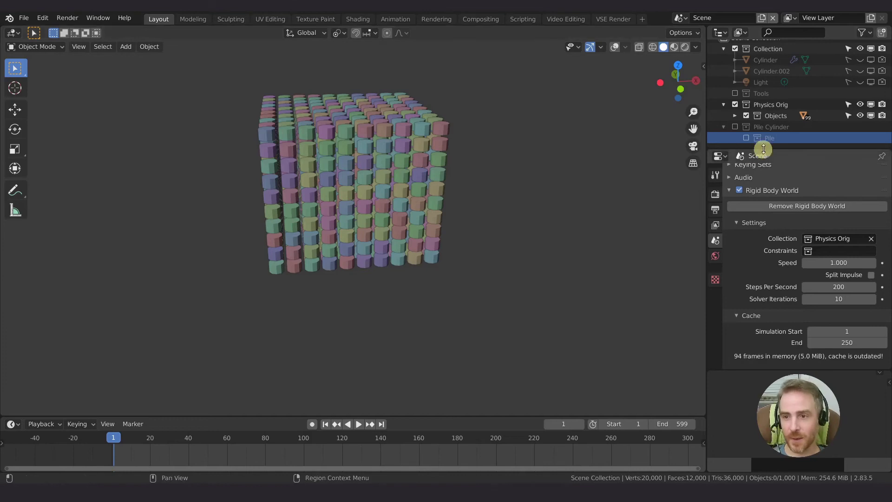
Step: Exclude the Physics Orig collection from the view layer and set the rigid body world's collection to Pile Cylinder
click(735, 105)
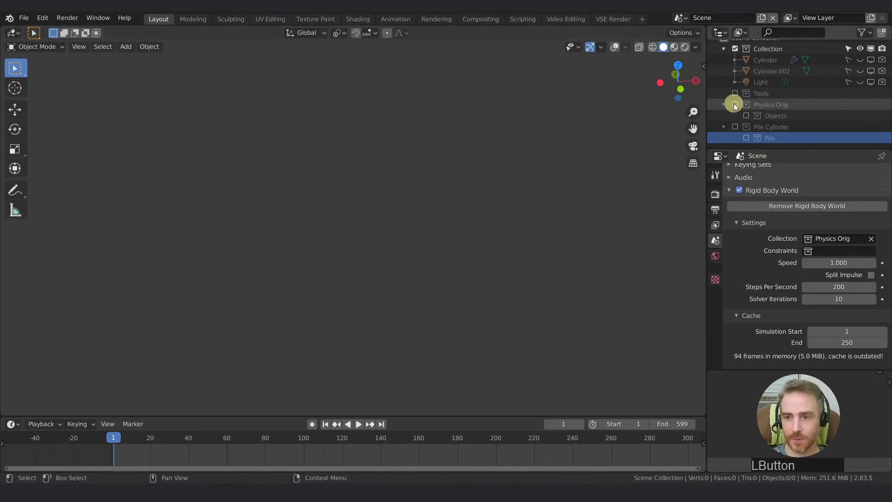
click(810, 238)
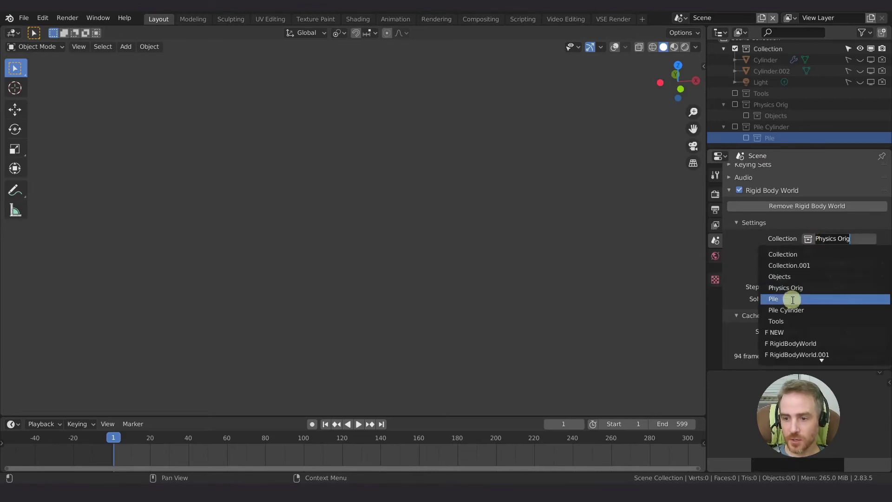
click(792, 309)
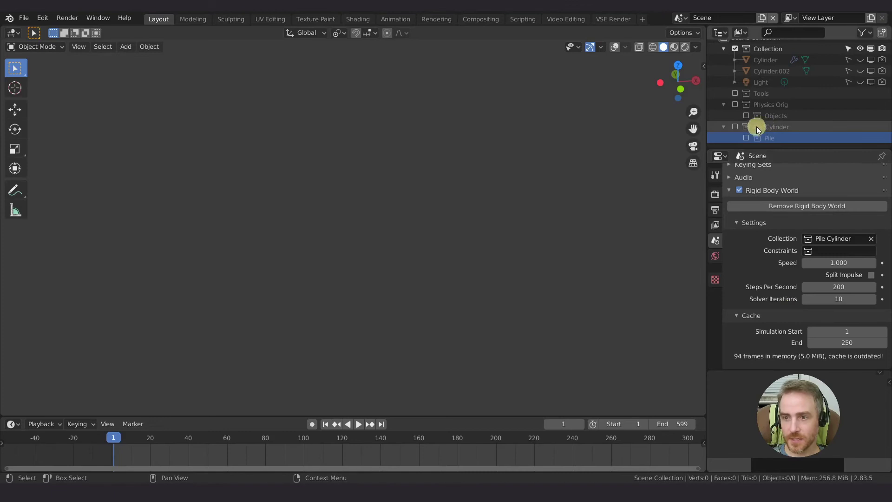
Step: Include the Pile Cylinder collection in the view layer again
click(735, 127)
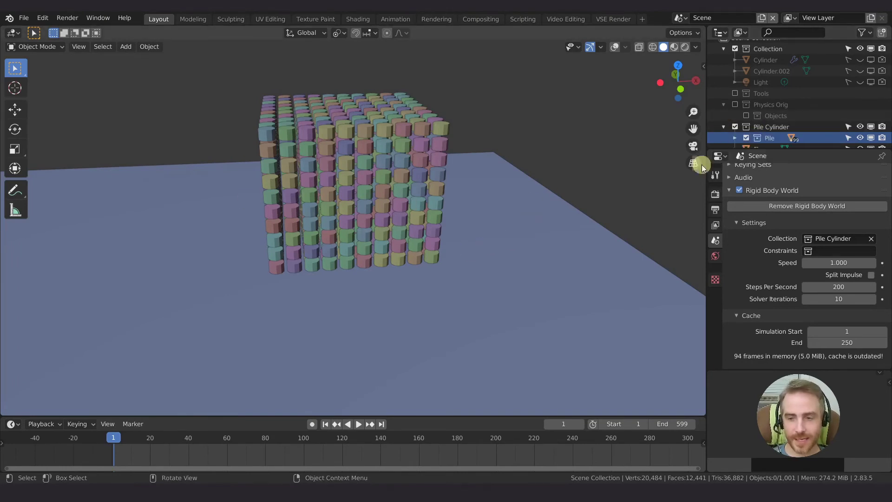
click(734, 127)
click(733, 126)
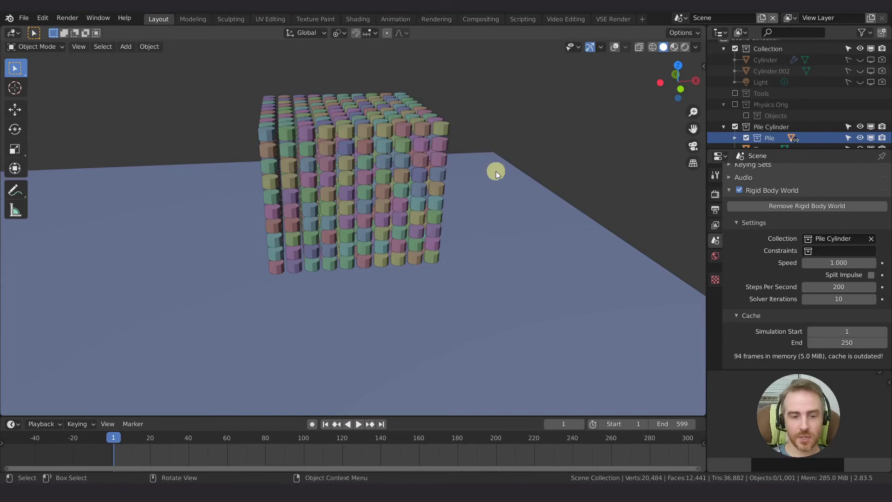
Step: Play the Pile Cylinder simulation to frame 72 and inspect how the cylinders spread over the floor
key(space)
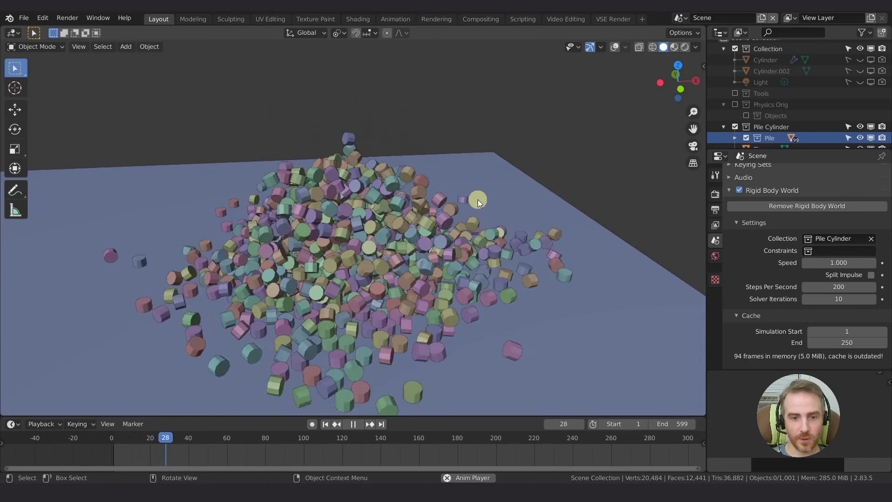
scroll(478, 199, down, 3)
scroll(414, 258, up, 3)
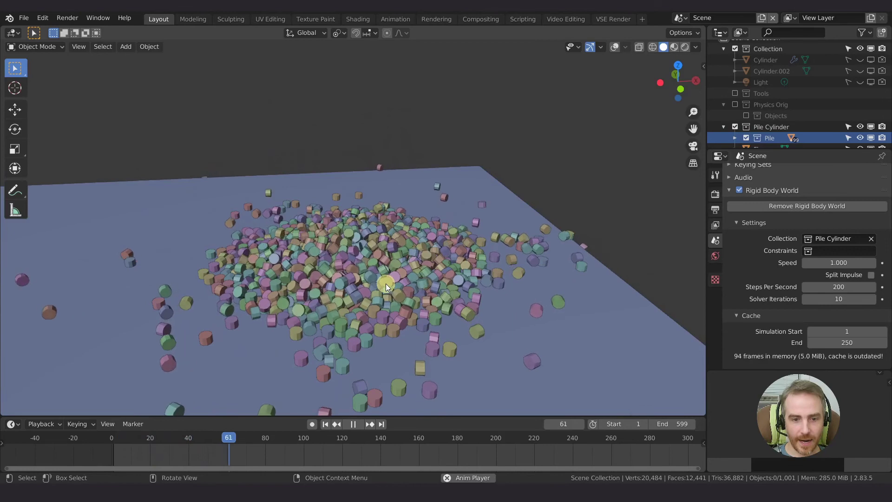
key(space)
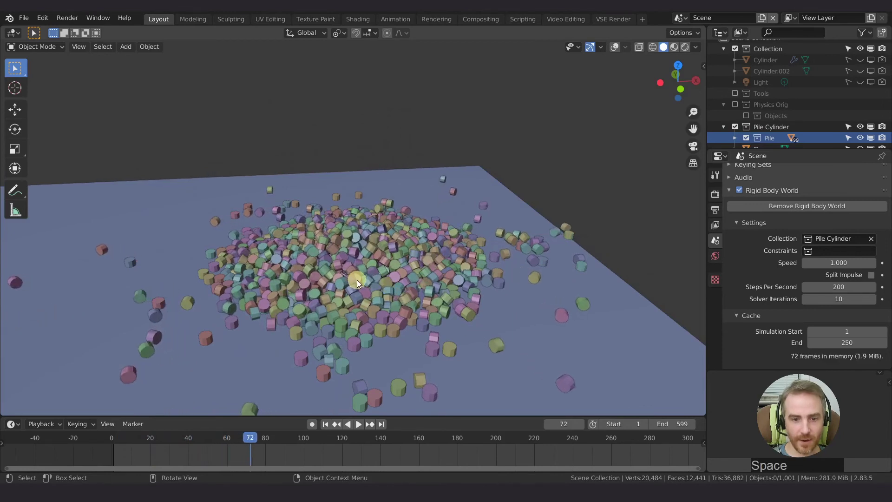
scroll(358, 281, up, 5)
shift+middle_drag(359, 281, 421, 241)
scroll(426, 238, up, 2)
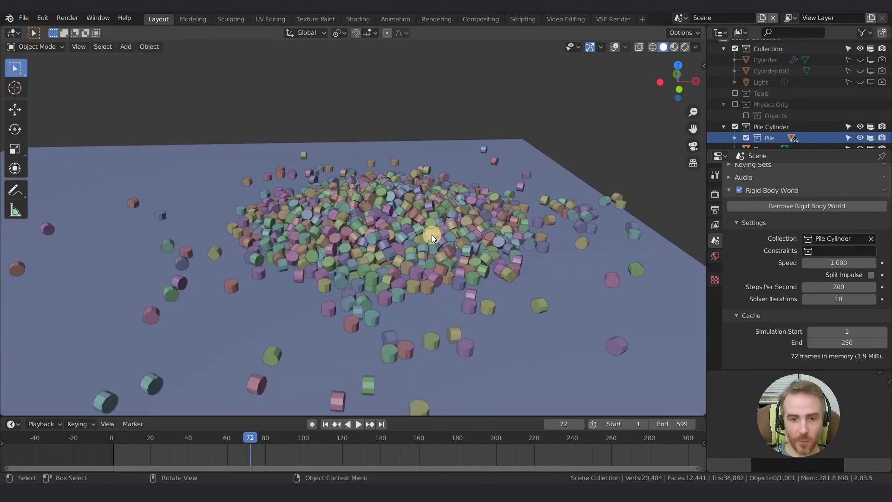
Step: Select a cylinder in the pile and scrub the simulation back to frame 30, where the heap is still high
click(380, 257)
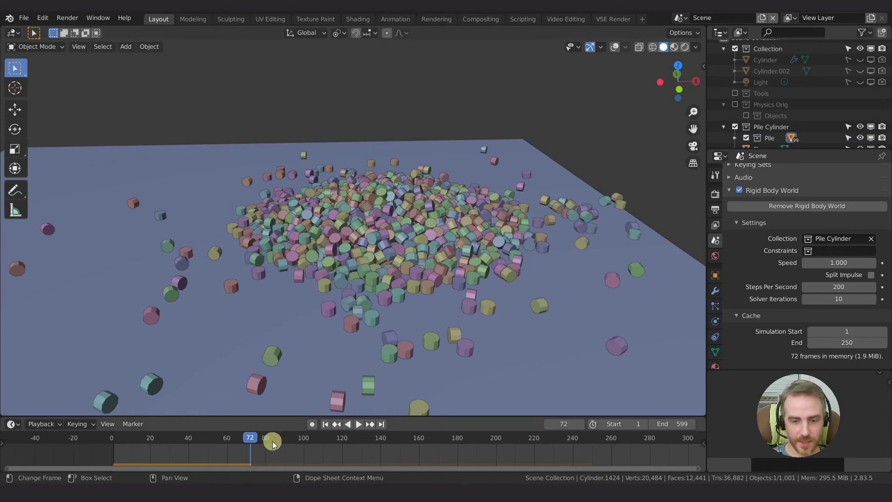
scroll(463, 254, down, 6)
middle_drag(567, 268, 534, 271)
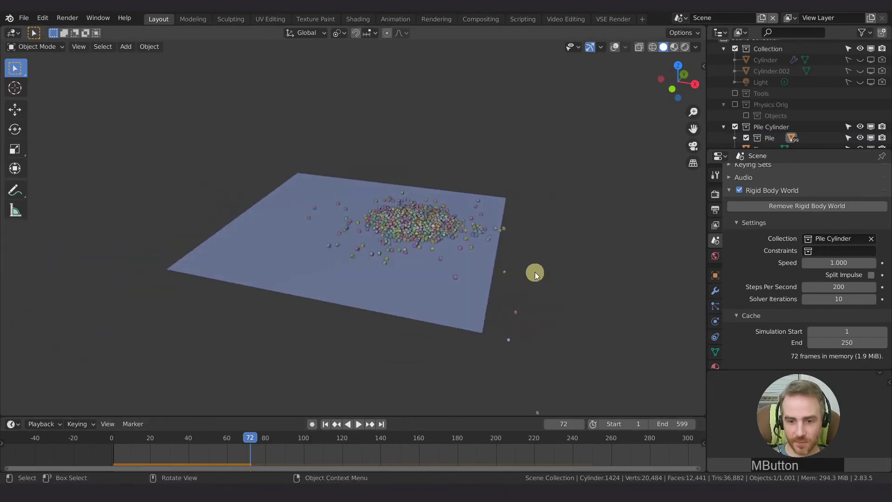
scroll(534, 272, down, 2)
scroll(494, 247, up, 6)
middle_drag(463, 227, 493, 227)
drag(250, 437, 168, 441)
middle_drag(257, 385, 465, 193)
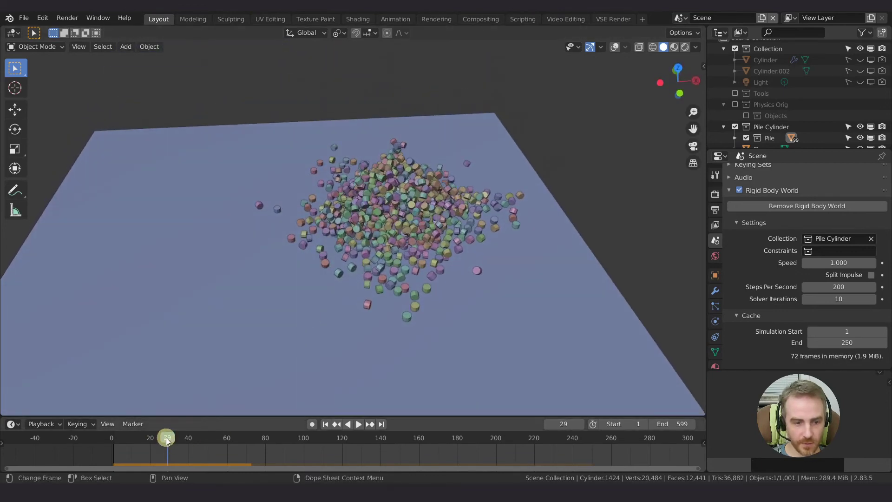
drag(168, 439, 169, 439)
middle_drag(433, 216, 428, 189)
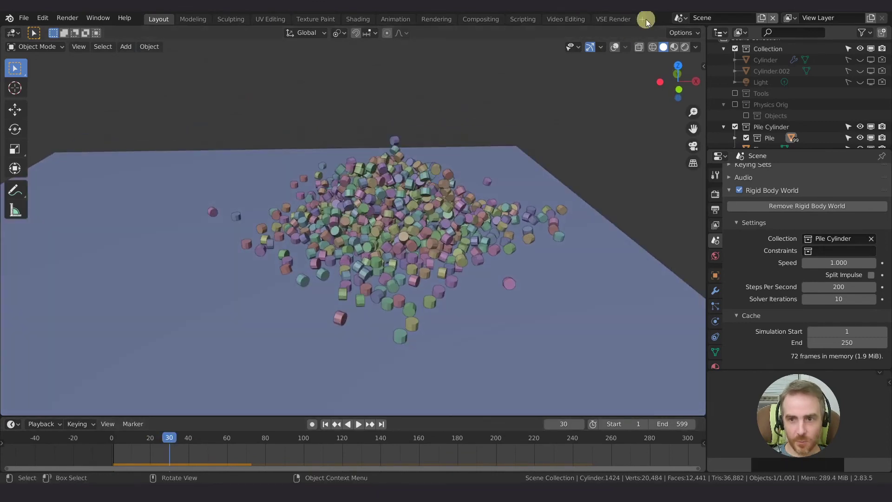
Step: Show the viewport overlays and select all objects in the Pile collection
click(614, 46)
scroll(773, 132, down, 1)
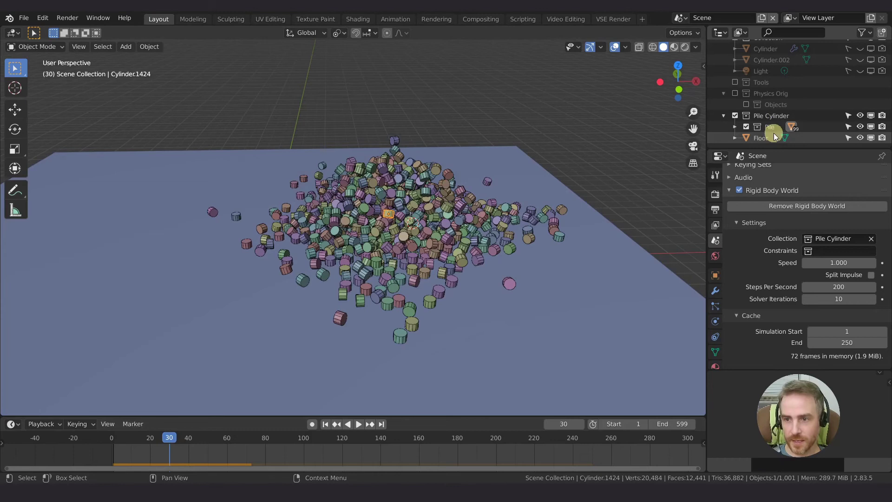
click(773, 135)
click(765, 130)
right_click(770, 124)
click(770, 125)
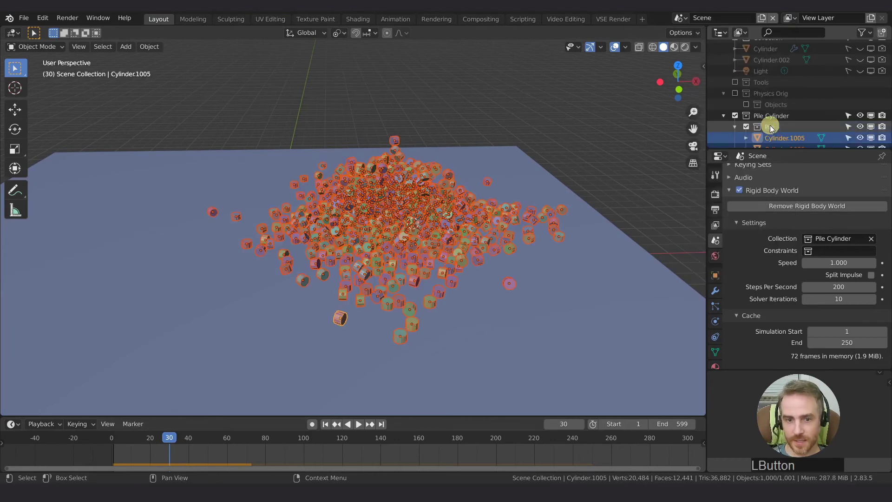
Step: Apply the rigid body transformation to the selected cylinders at frame 30 and hide the viewport overlays
click(150, 47)
mouse_move(159, 310)
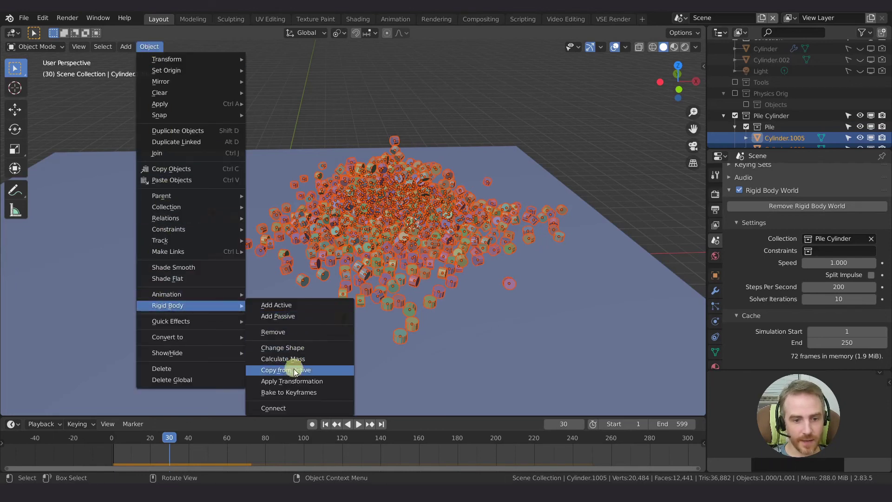
click(285, 381)
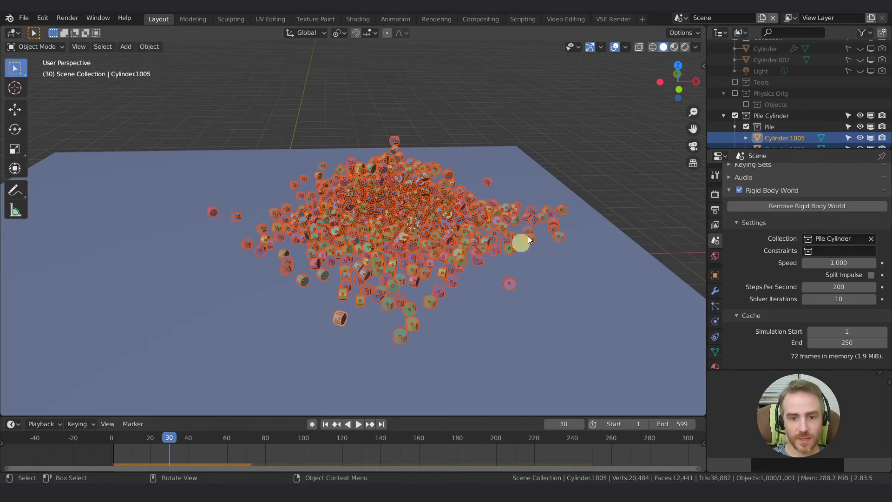
click(617, 47)
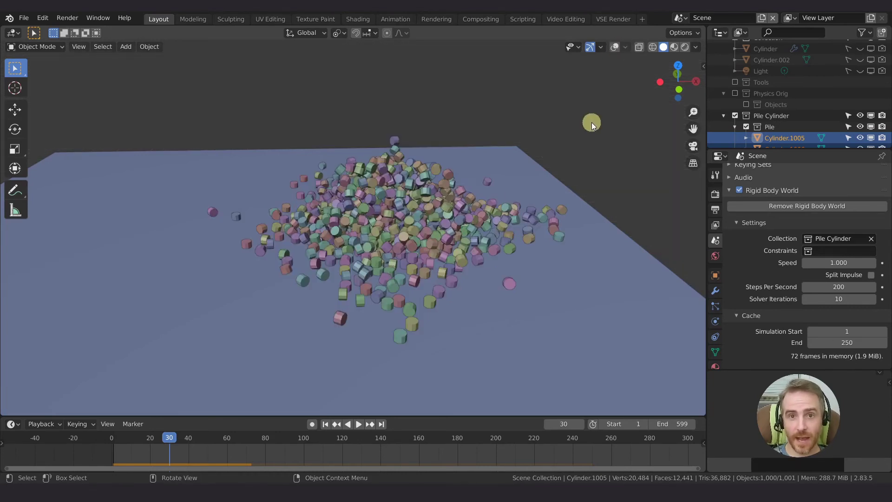
Step: Return to frame 1 and simulate the pile from its applied positions up to frame 86
key(shift+Left)
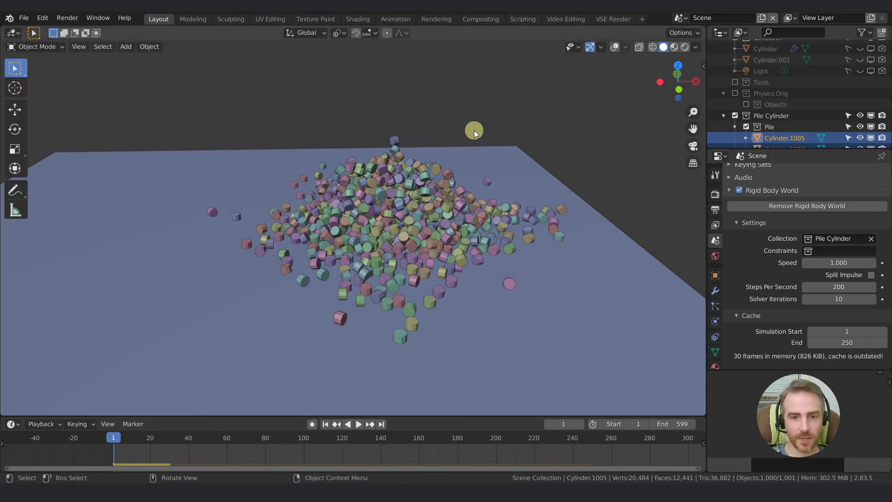
key(space)
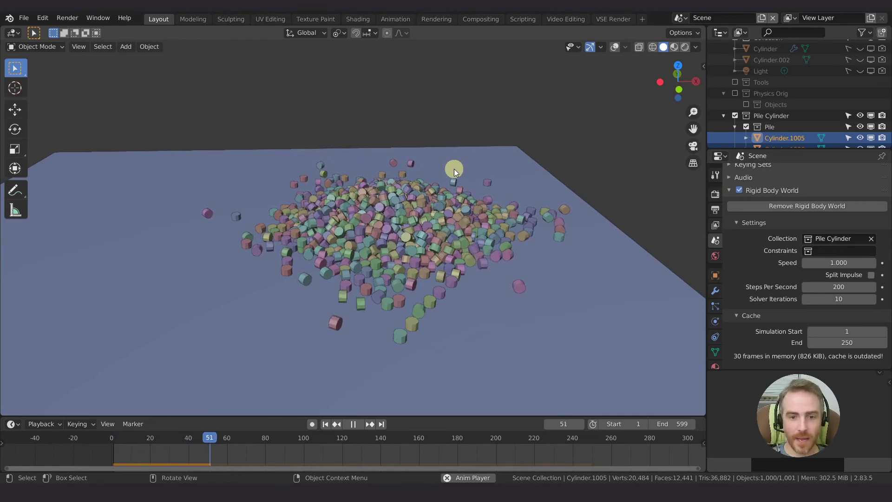
middle_drag(437, 182, 434, 197)
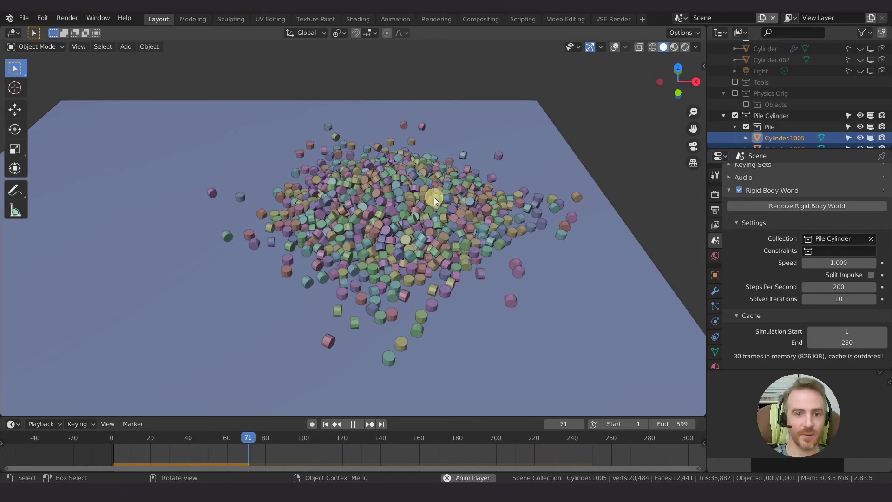
middle_drag(441, 190, 455, 189)
key(space)
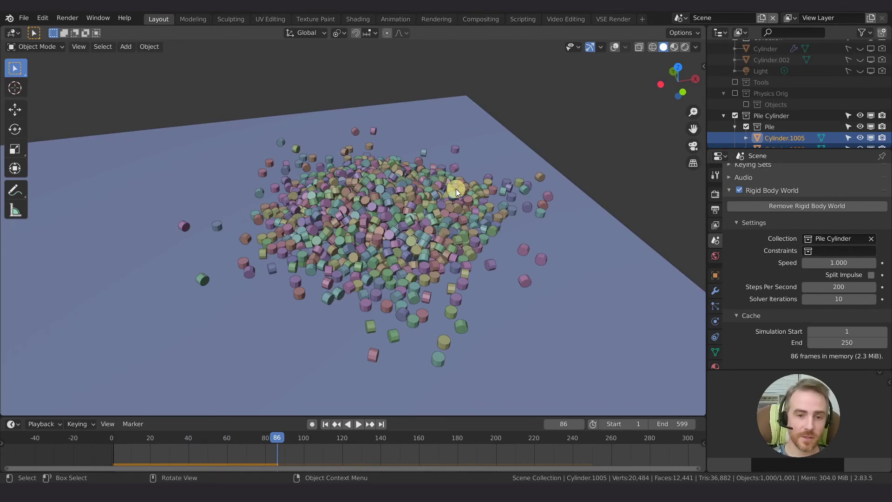
Step: Inspect the settled pile up close and apply the rigid body transformation to the selected cylinders at frame 86
middle_drag(419, 202, 411, 200)
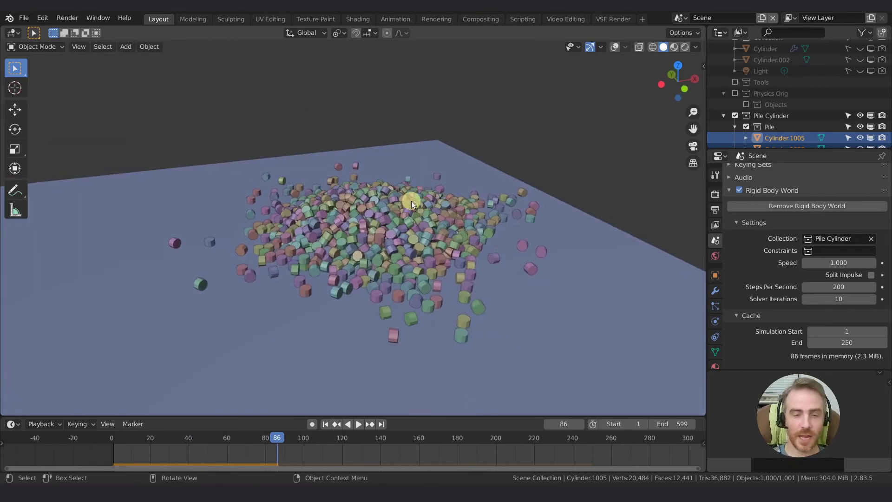
scroll(411, 201, up, 5)
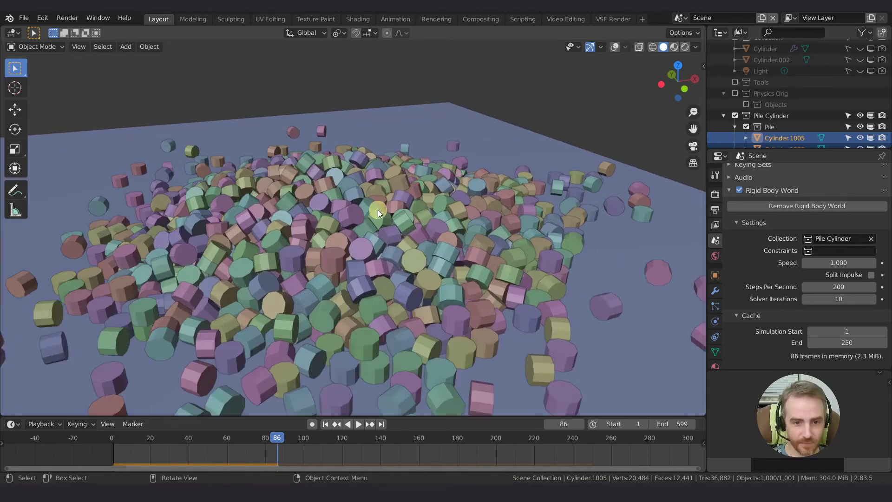
shift+middle_drag(373, 216, 389, 213)
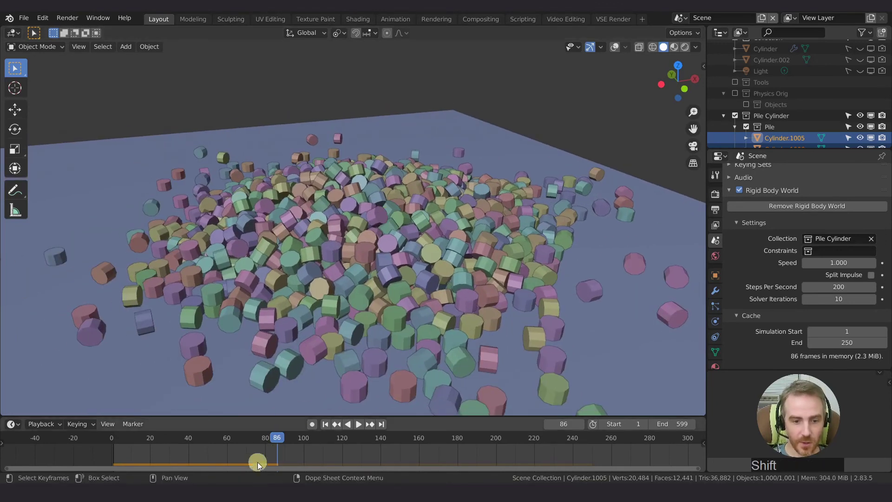
middle_drag(369, 298, 363, 288)
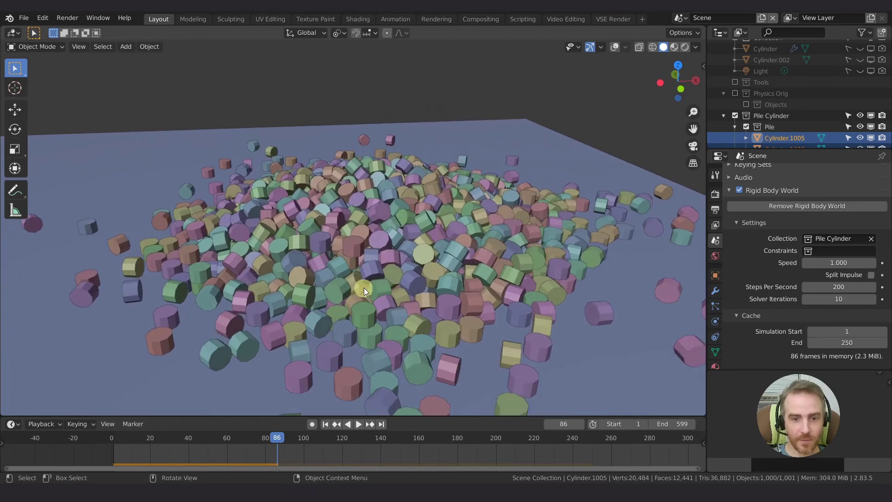
click(151, 48)
mouse_move(173, 305)
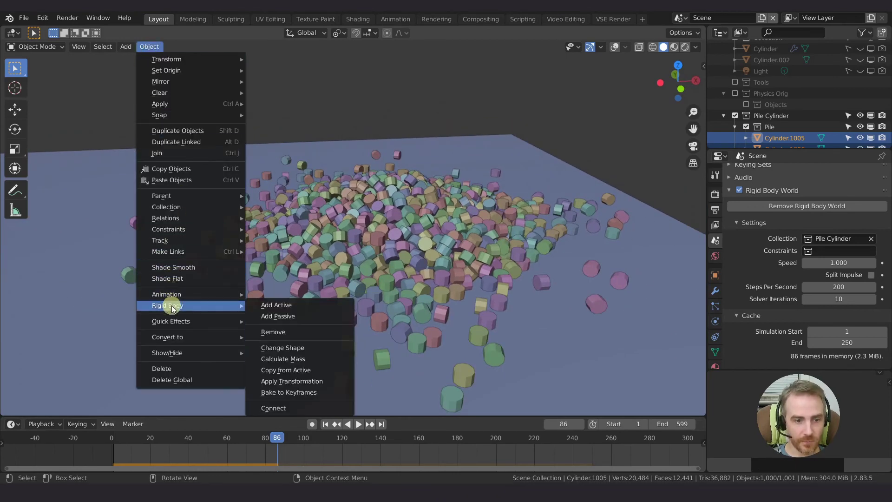
click(277, 382)
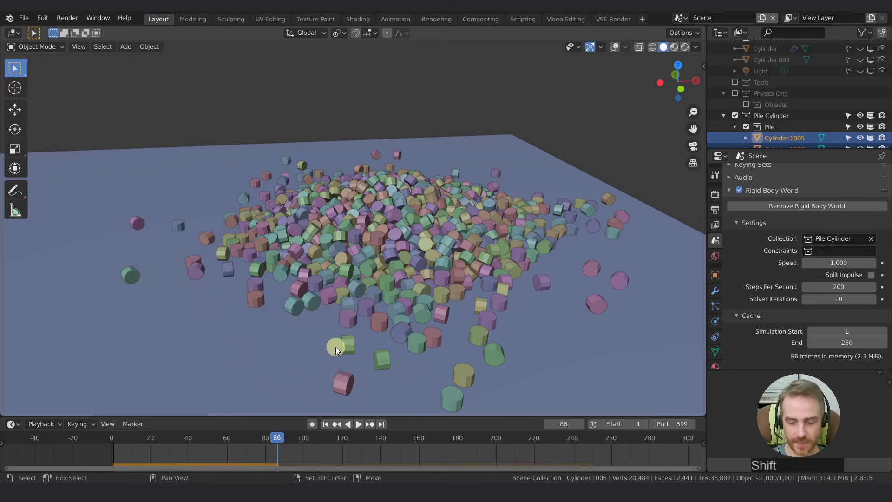
Step: Rewind to the start, play the simulation to frame 40 and check the pile from above
key(shift+Left)
key(space)
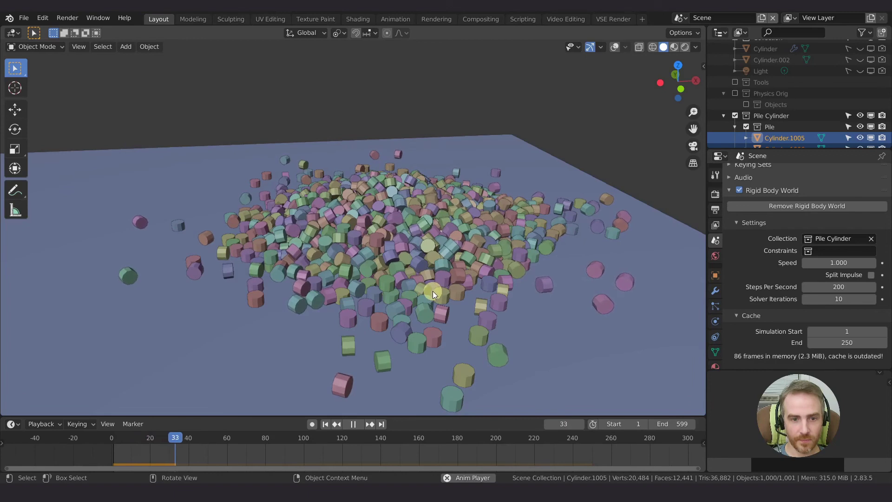
key(space)
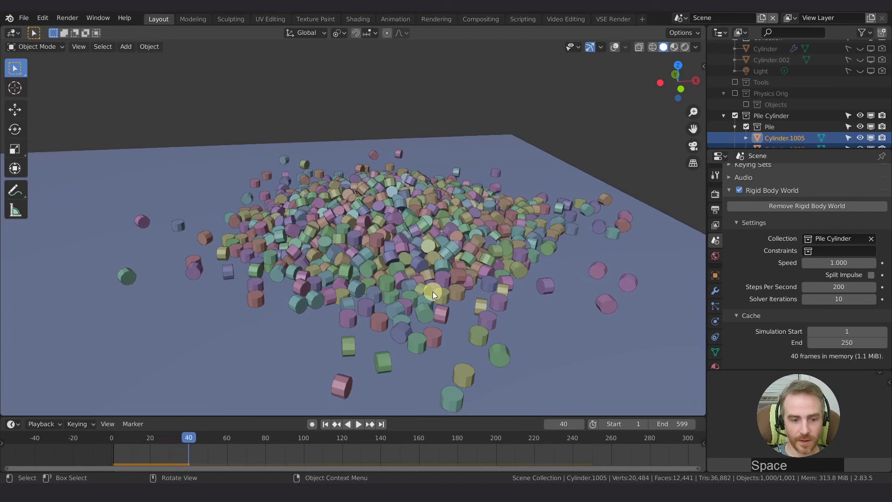
middle_drag(433, 291, 411, 301)
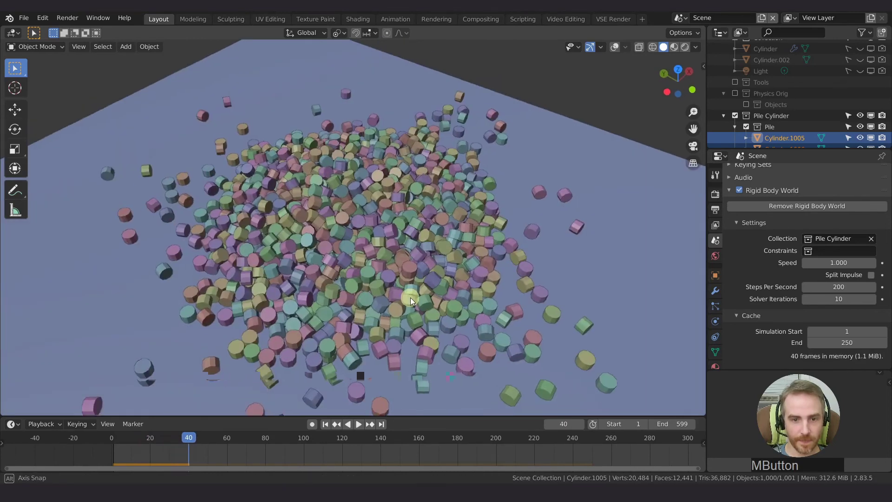